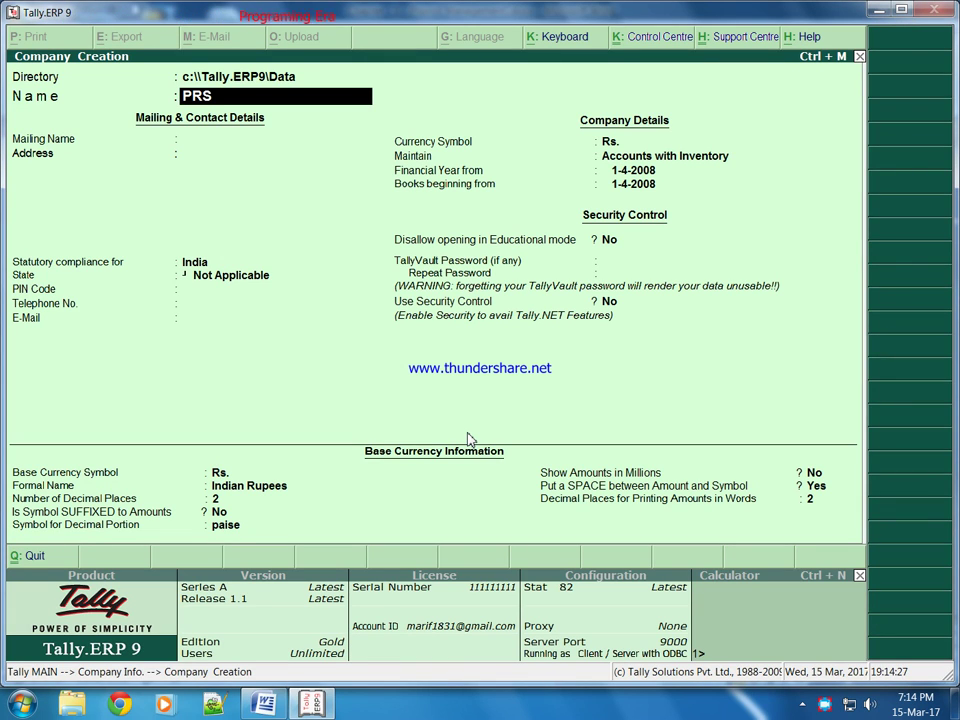
{"action": "key", "text": "BackSpace"}
Step: Create the company PRESENT AND ABSENT PRODUCATION TYPE in India, Uttarakhand, with books from 1-4-2016
{"action": "type", "text": "ESENT"}
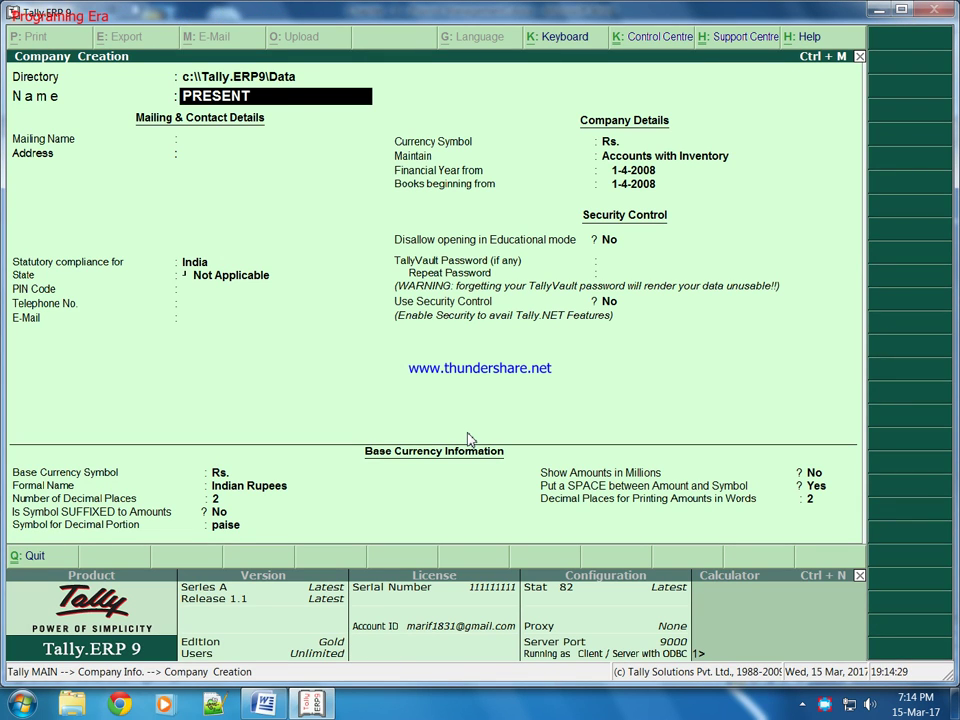
{"action": "type", "text": " AND ABSENT"}
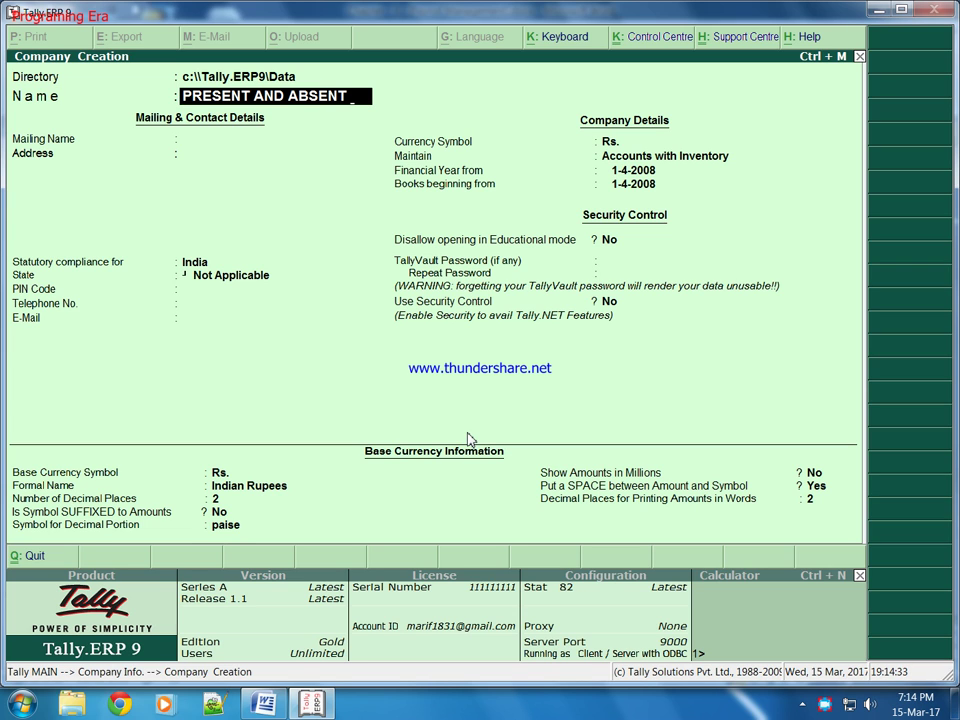
{"action": "type", "text": " PRODUCATION TYPE"}
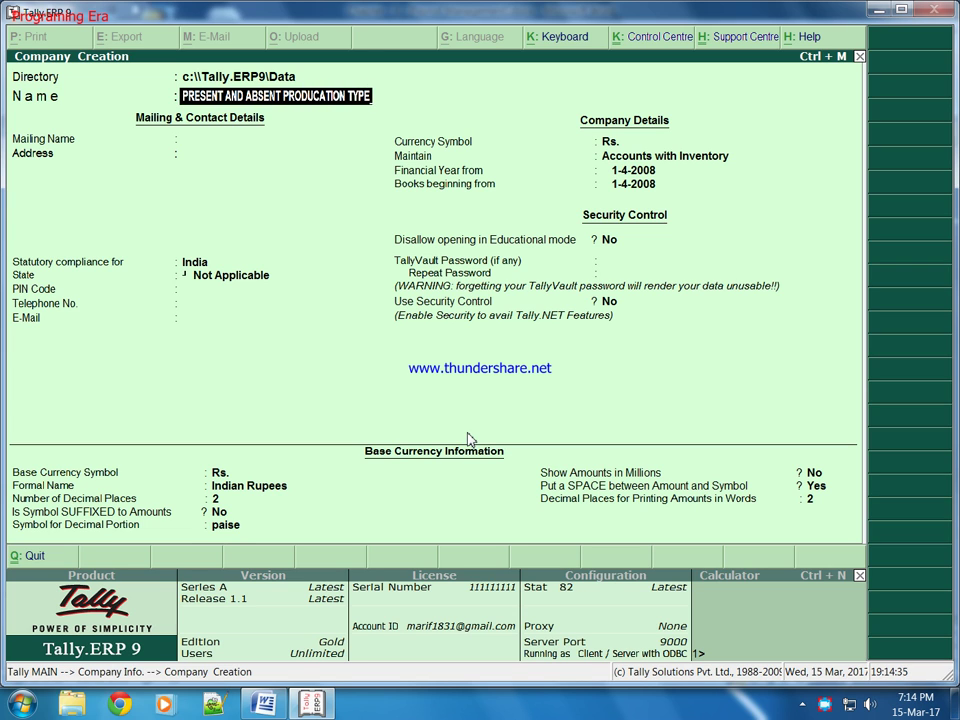
{"action": "key", "text": "Return"}
{"action": "key", "text": "Return"}
{"action": "key", "text": "Return"}
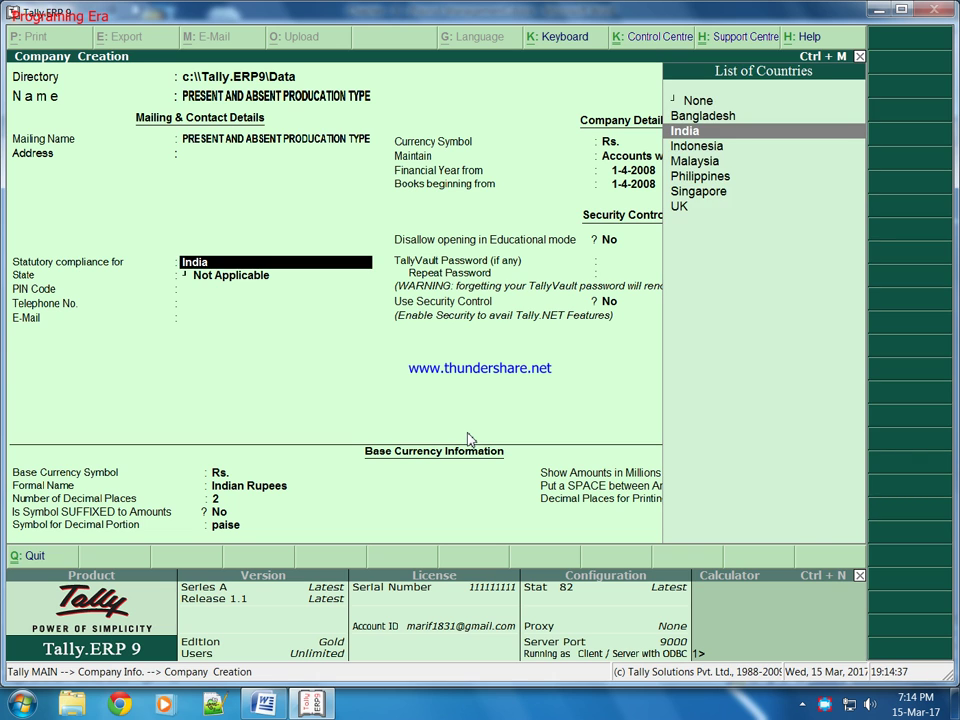
{"action": "key", "text": "Return"}
{"action": "type", "text": "U"}
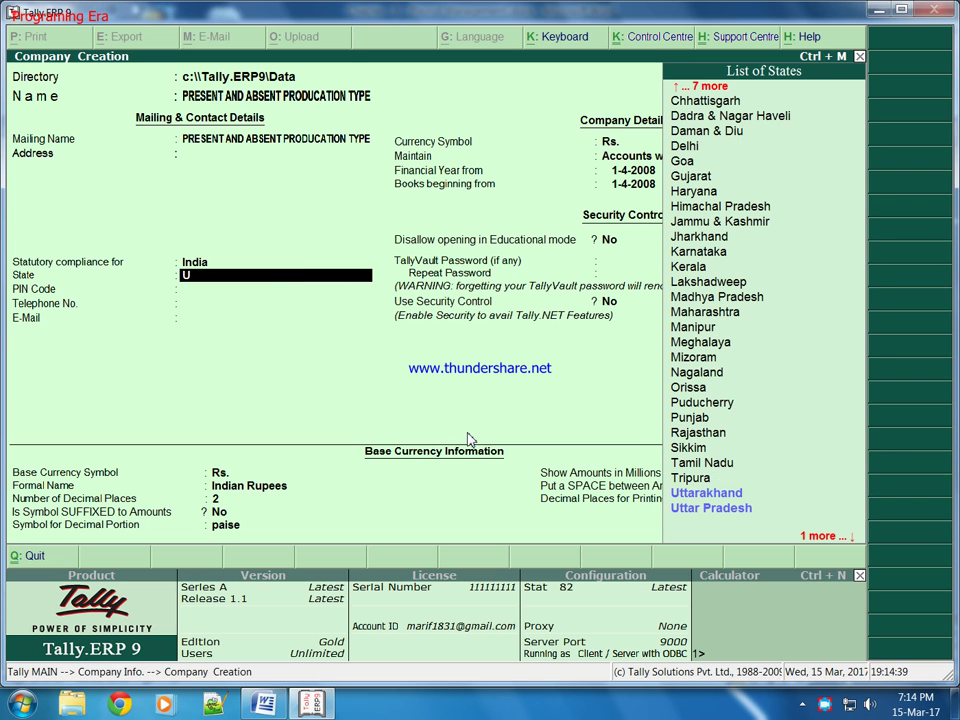
{"action": "key", "text": "Return"}
{"action": "key", "text": "Return"}
{"action": "key", "text": "Return"}
{"action": "key", "text": "Return"}
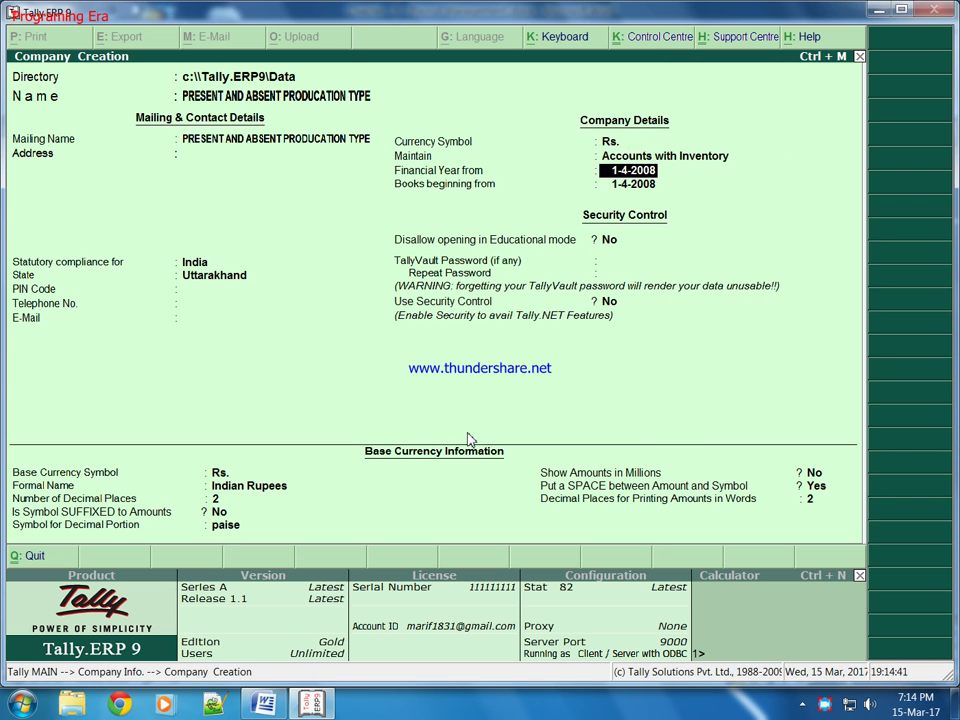
{"action": "type", "text": "1 4 201"}
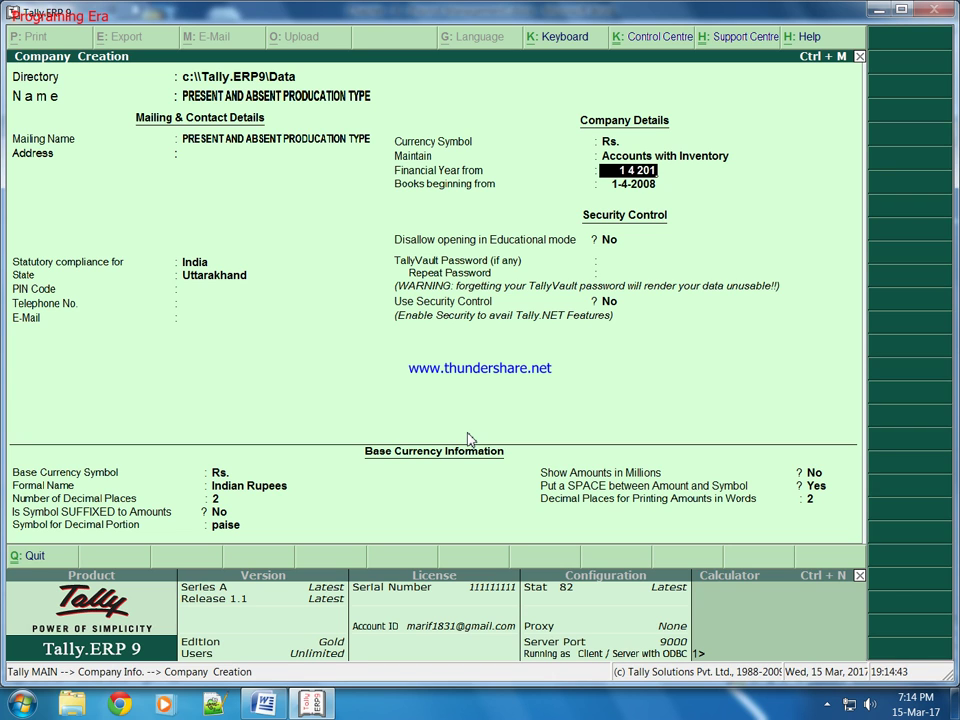
{"action": "type", "text": "6"}
{"action": "key", "text": "Return"}
{"action": "key", "text": "Return"}
{"action": "key", "text": "Return"}
{"action": "key", "text": "Return"}
{"action": "key", "text": "Return"}
{"action": "key", "text": "Return"}
{"action": "key", "text": "ctrl+a"}
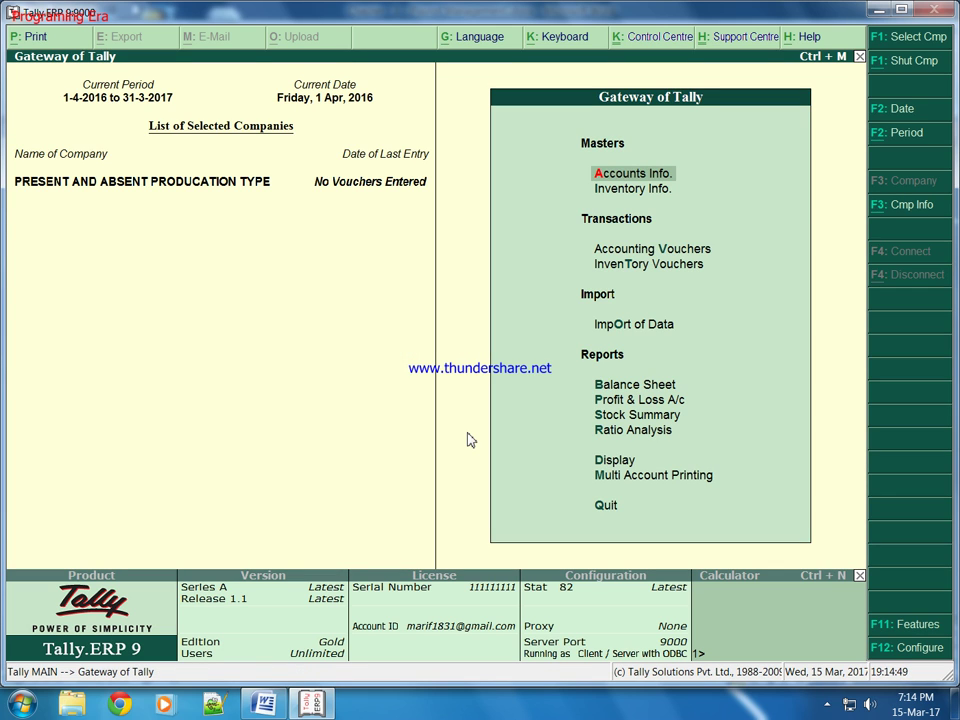
Step: Open company features and back out of Statutory & Taxation, discarding the changes
{"action": "left_click", "coordinate": [898, 625]}
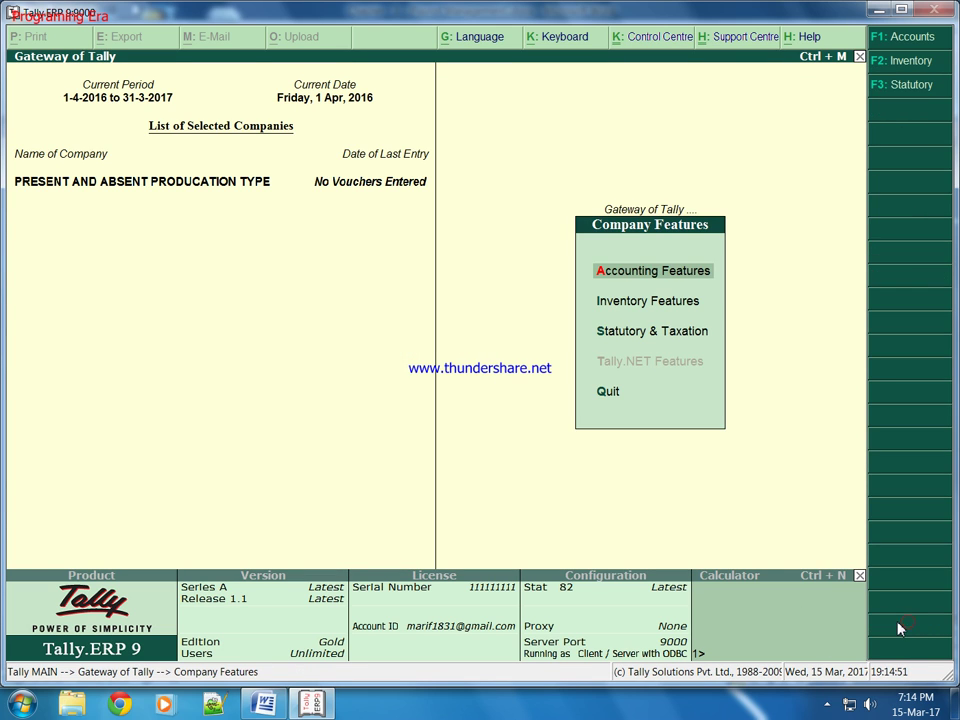
{"action": "key", "text": "Down"}
{"action": "key", "text": "Down"}
{"action": "key", "text": "Return"}
{"action": "key", "text": "Return"}
{"action": "key", "text": "Return"}
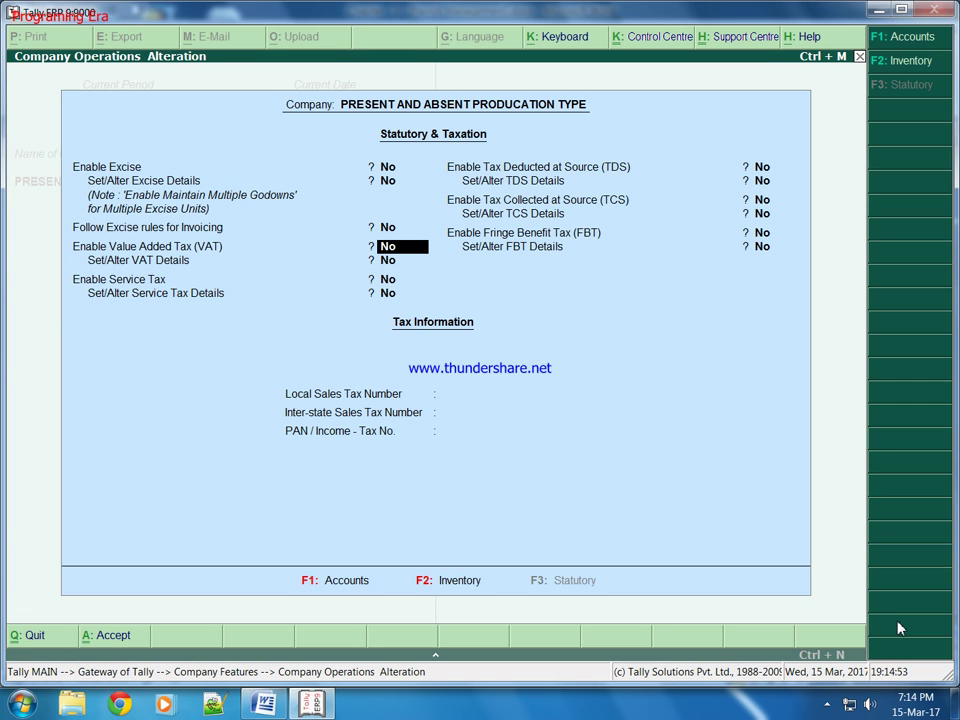
{"action": "type", "text": "y"}
{"action": "key", "text": "Escape"}
{"action": "key", "text": "y"}
Step: Set Maintain Payroll to Yes under Accounting Features and save
{"action": "key", "text": "Up"}
{"action": "key", "text": "Up"}
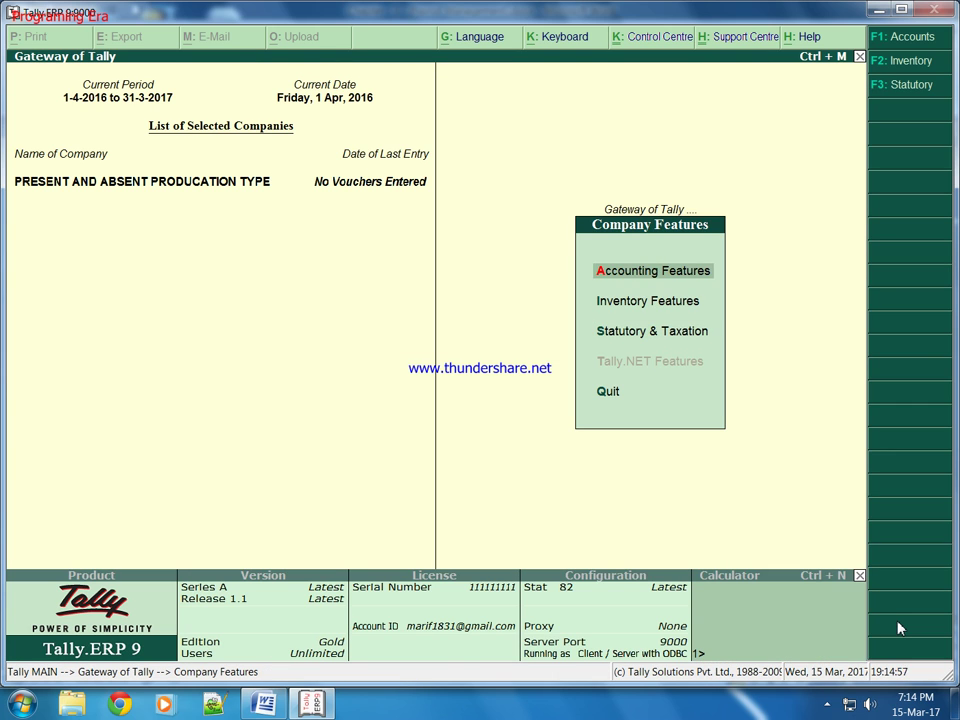
{"action": "key", "text": "Return"}
{"action": "key", "text": "Return"}
{"action": "key", "text": "Return"}
{"action": "key", "text": "Return"}
{"action": "key", "text": "Return"}
{"action": "key", "text": "Return"}
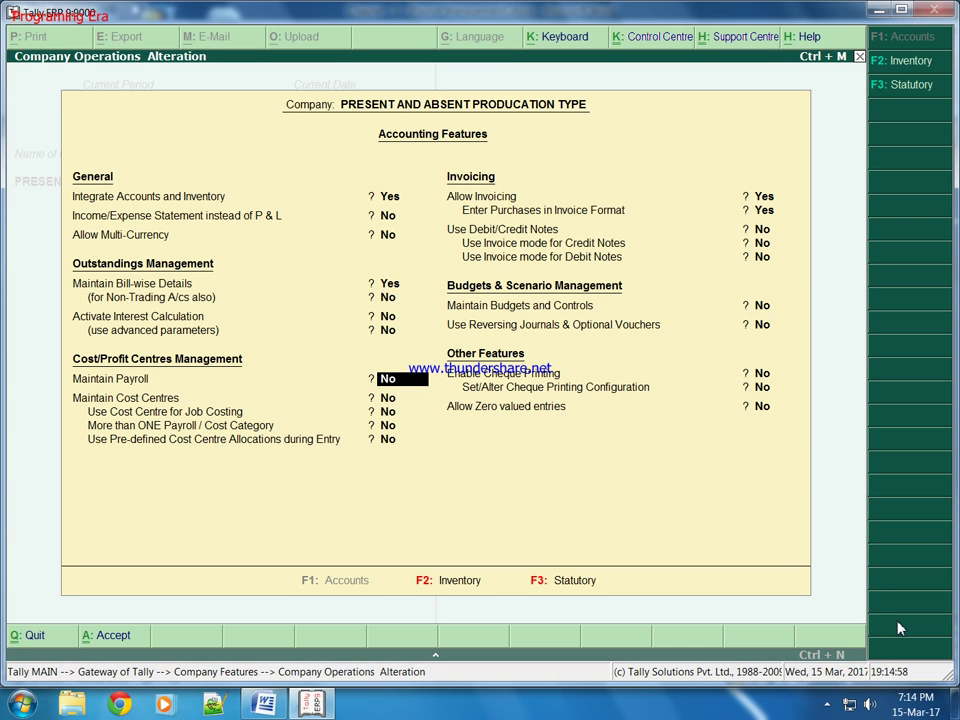
{"action": "type", "text": "y"}
{"action": "key", "text": "Return"}
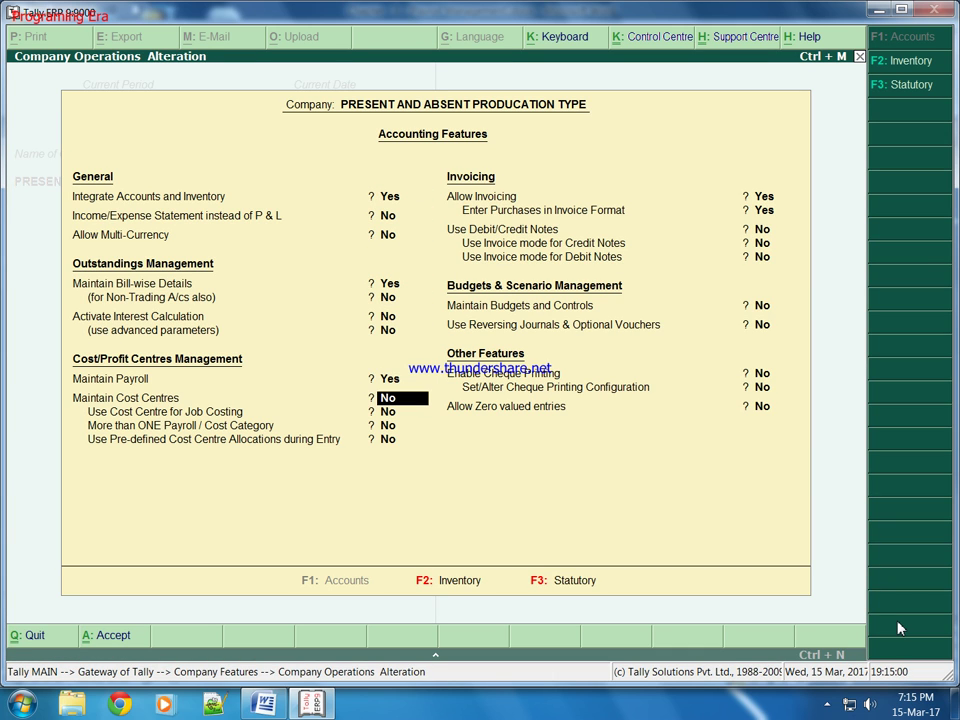
{"action": "key", "text": "ctrl+a"}
Step: Under Payroll Info, create the employee group ADMIN under Primary
{"action": "key", "text": "Escape"}
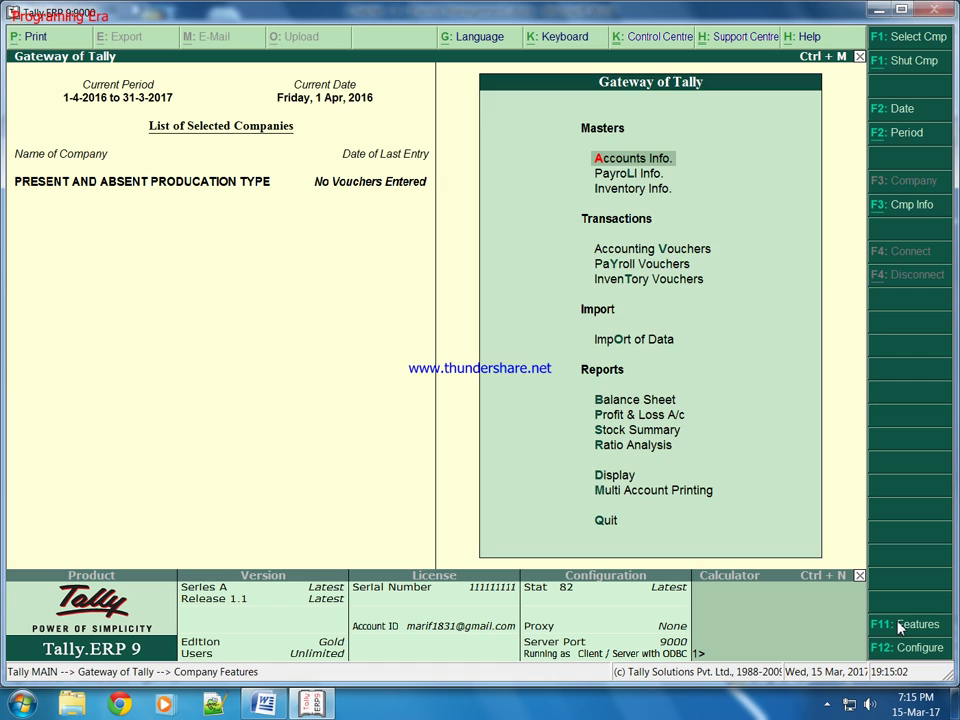
{"action": "key", "text": "Down"}
{"action": "key", "text": "Return"}
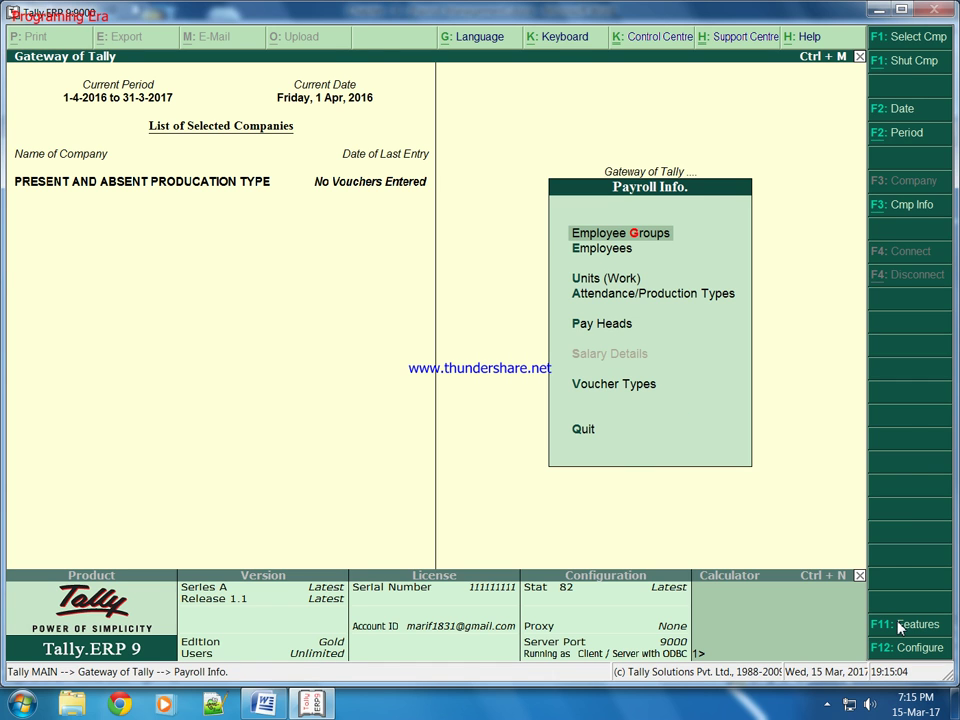
{"action": "key", "text": "Return"}
{"action": "key", "text": "Return"}
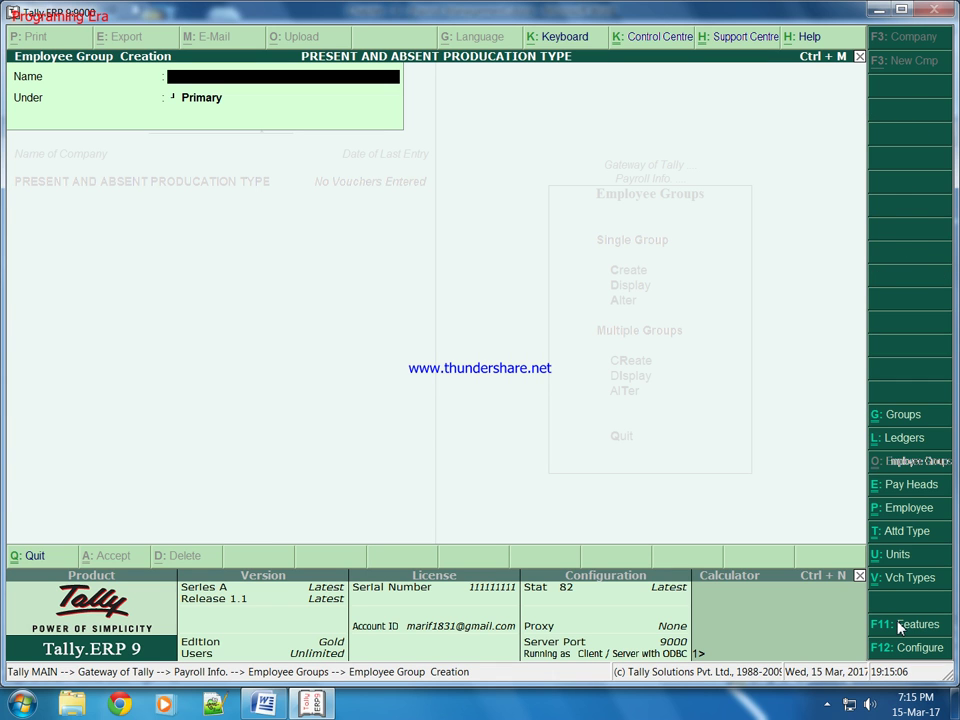
{"action": "key", "text": "Escape"}
{"action": "key", "text": "Escape"}
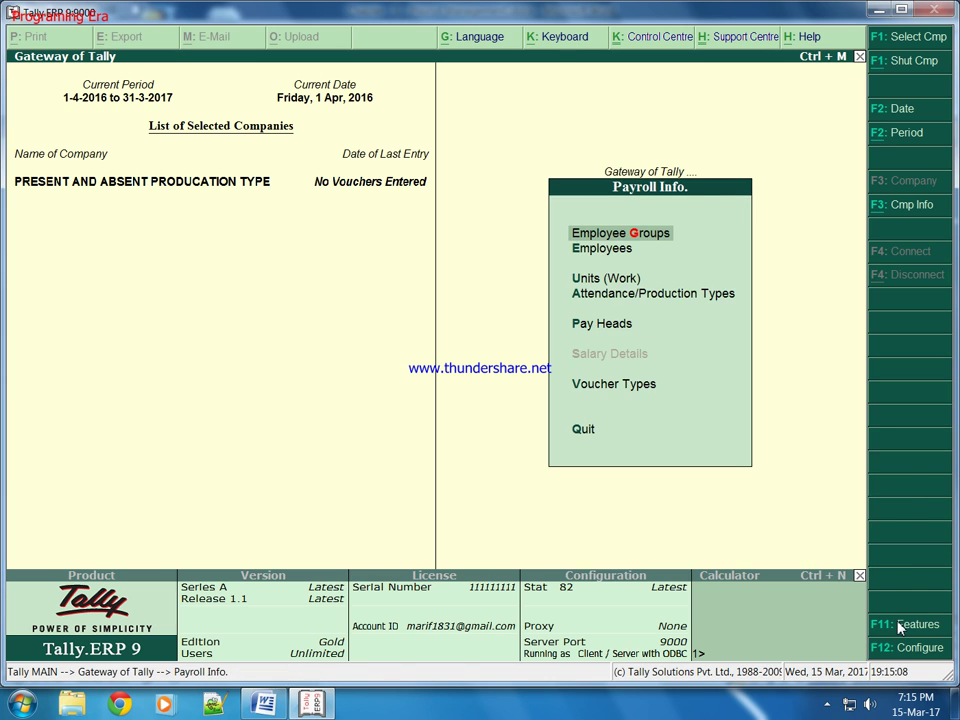
{"action": "key", "text": "Return"}
{"action": "key", "text": "Return"}
{"action": "type", "text": "ADMIN"}
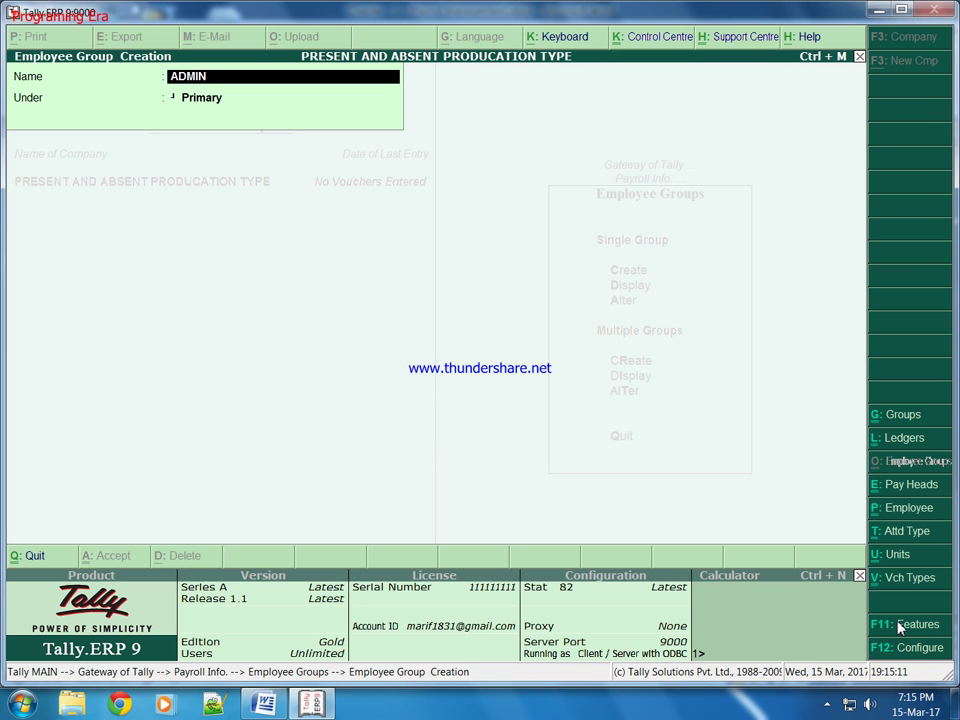
{"action": "key", "text": "Return"}
{"action": "key", "text": "Return"}
{"action": "key", "text": "Return"}
{"action": "key", "text": "Escape"}
{"action": "key", "text": "Escape"}
{"action": "key", "text": "Down"}
Step: Start a new employee in group ADMIN, joined 1-1-2005, number EMP101, designation MANAGER
{"action": "key", "text": "Return"}
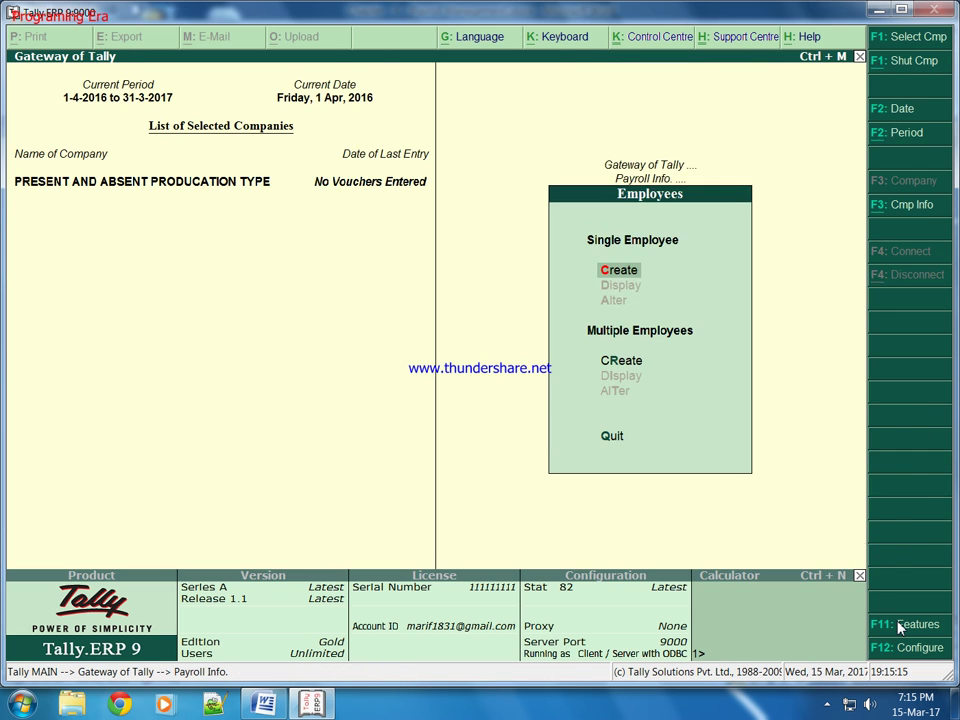
{"action": "key", "text": "Return"}
{"action": "type", "text": "AMIR"}
{"action": "key", "text": "Return"}
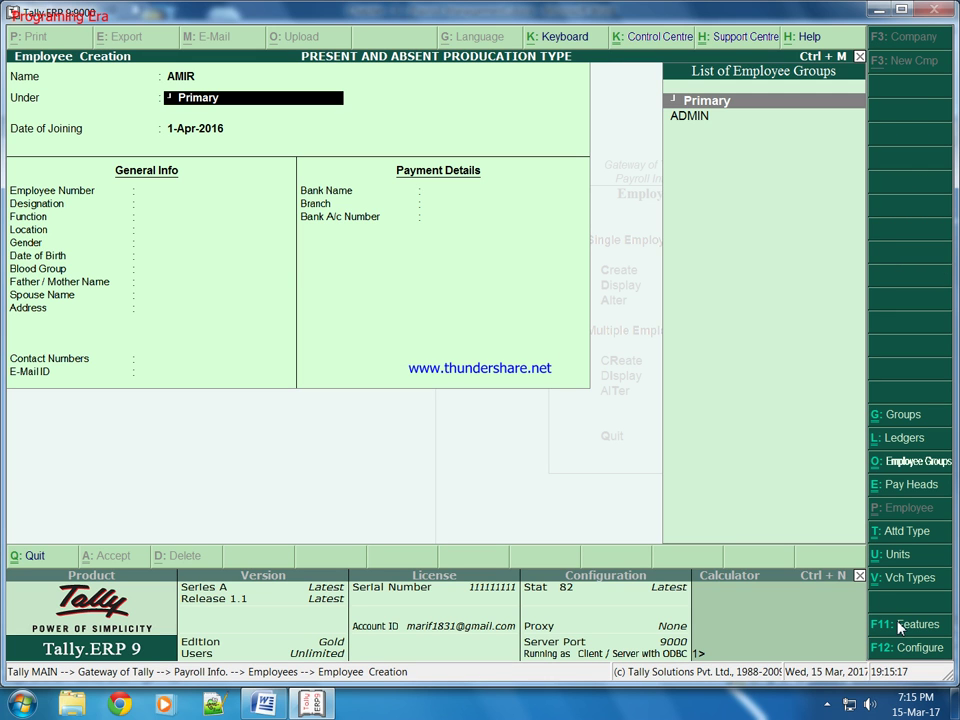
{"action": "key", "text": "Down"}
{"action": "key", "text": "Return"}
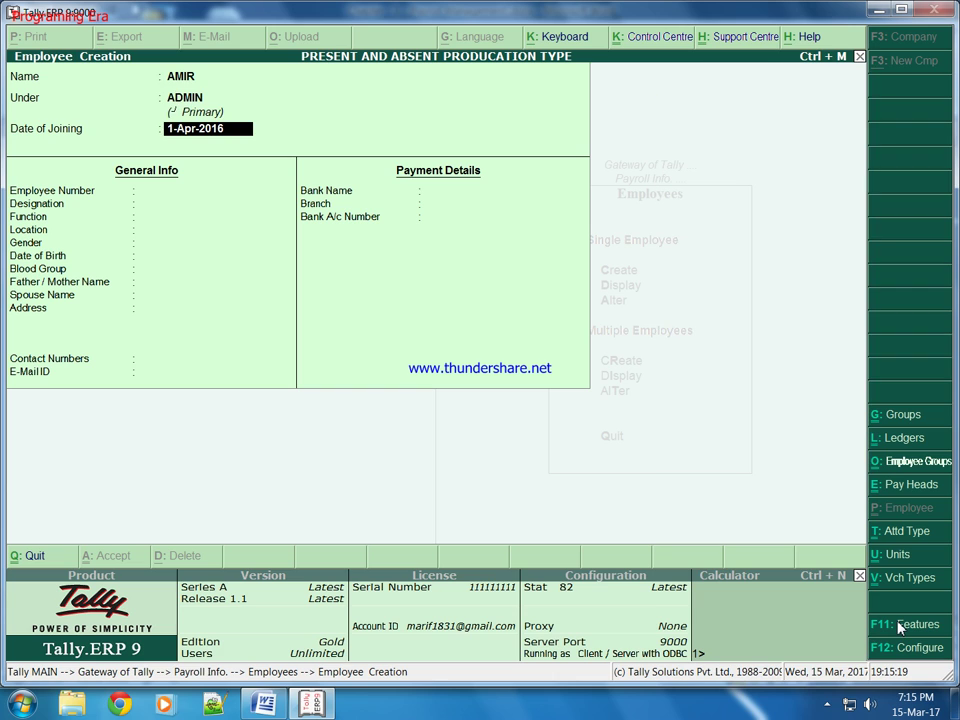
{"action": "type", "text": "1 1 2005"}
{"action": "key", "text": "Return"}
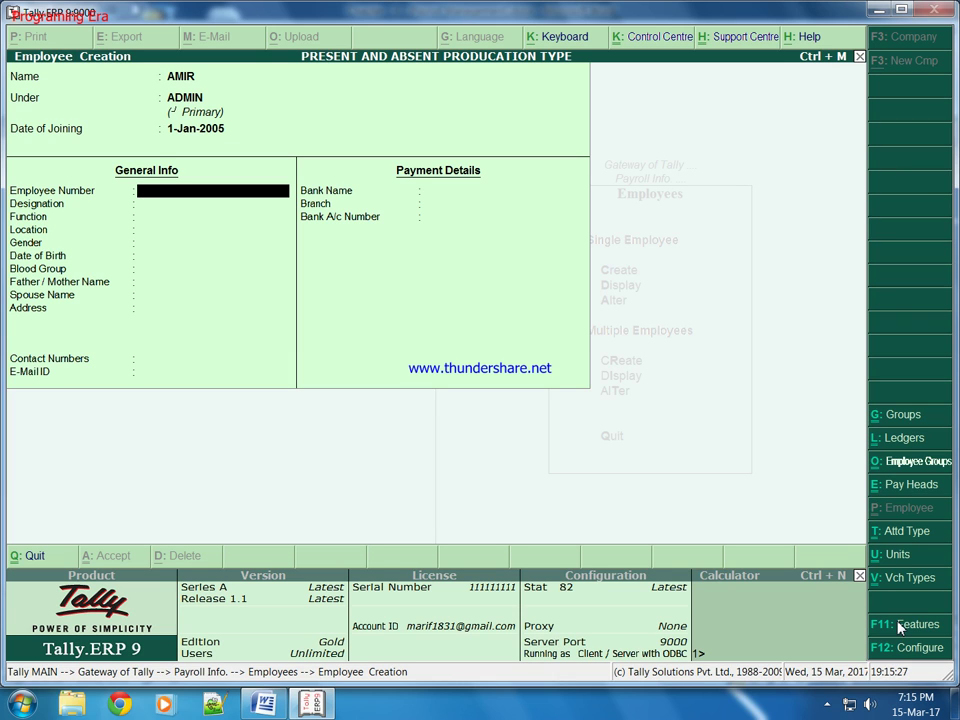
{"action": "type", "text": "EMP101"}
{"action": "key", "text": "Return"}
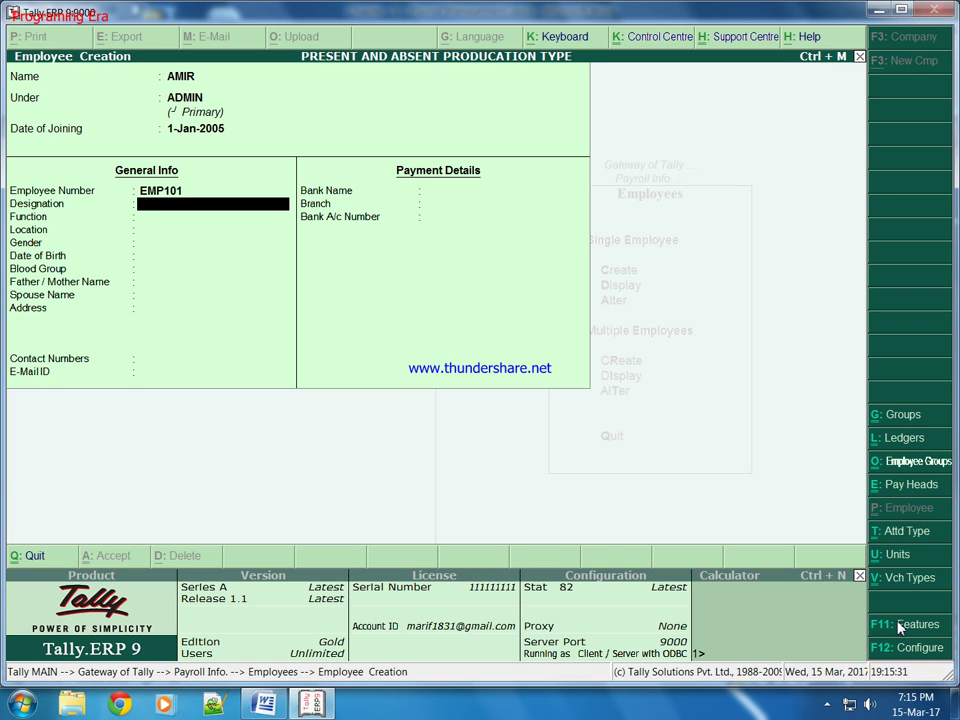
{"action": "type", "text": "MANAGER"}
{"action": "key", "text": "Return"}
Step: Set function MANAGES ADMINISTRATION, location DEHRADUN, Male, birth date 1-5-1990, blood group B Negative
{"action": "type", "text": "ADM"}
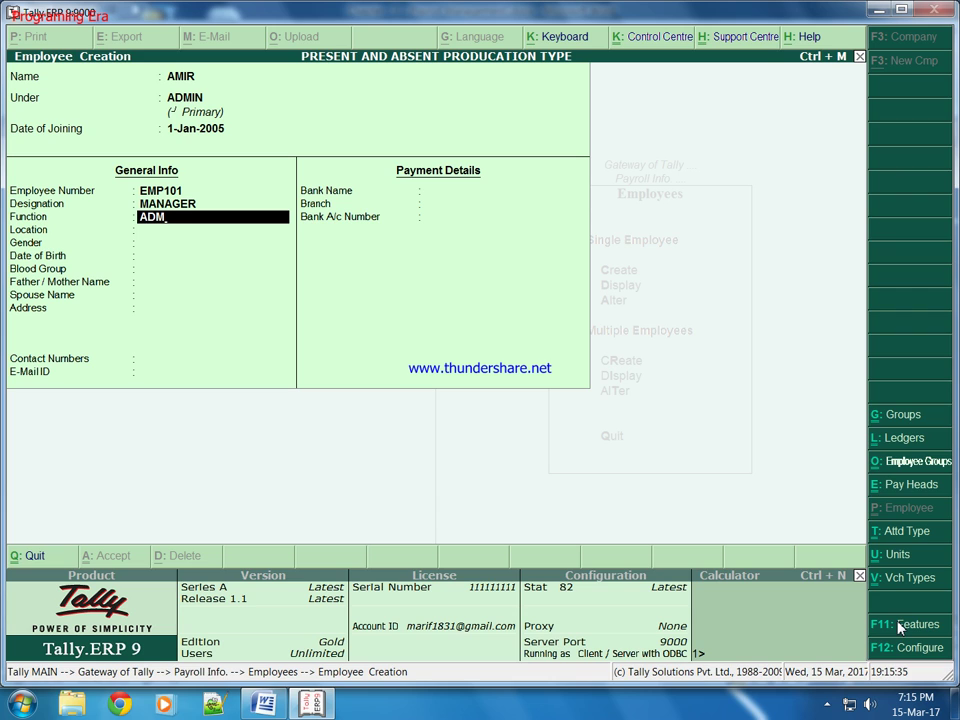
{"action": "key", "text": "BackSpace"}
{"action": "key", "text": "BackSpace"}
{"action": "key", "text": "BackSpace"}
{"action": "type", "text": "MANAGES ADMINIS"}
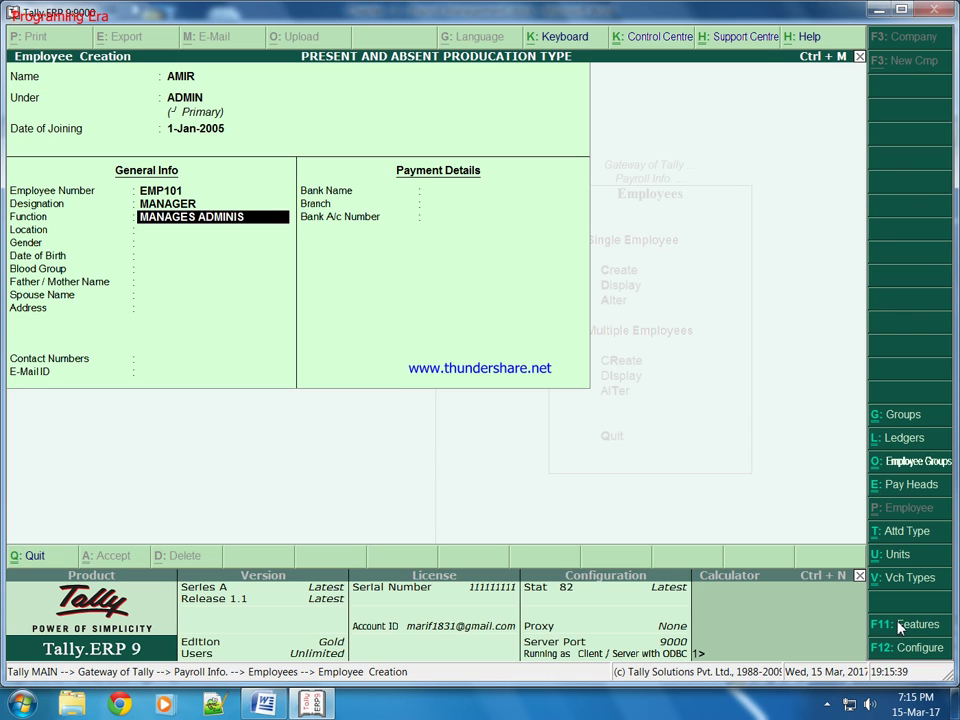
{"action": "type", "text": "TRATION"}
{"action": "key", "text": "Return"}
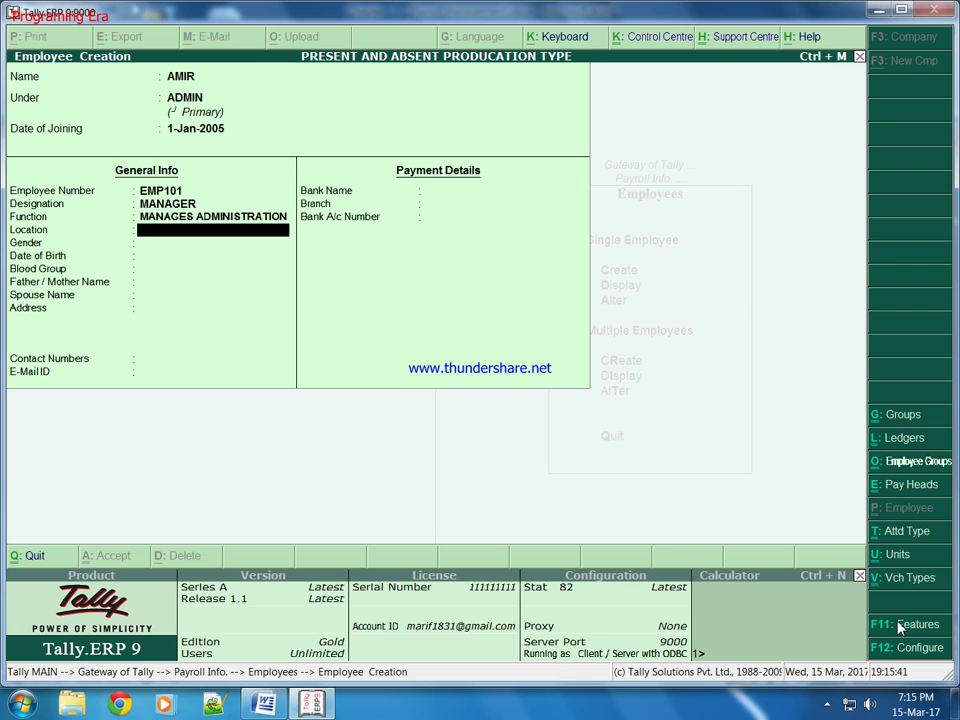
{"action": "type", "text": "DEHRADUN"}
{"action": "key", "text": "Return"}
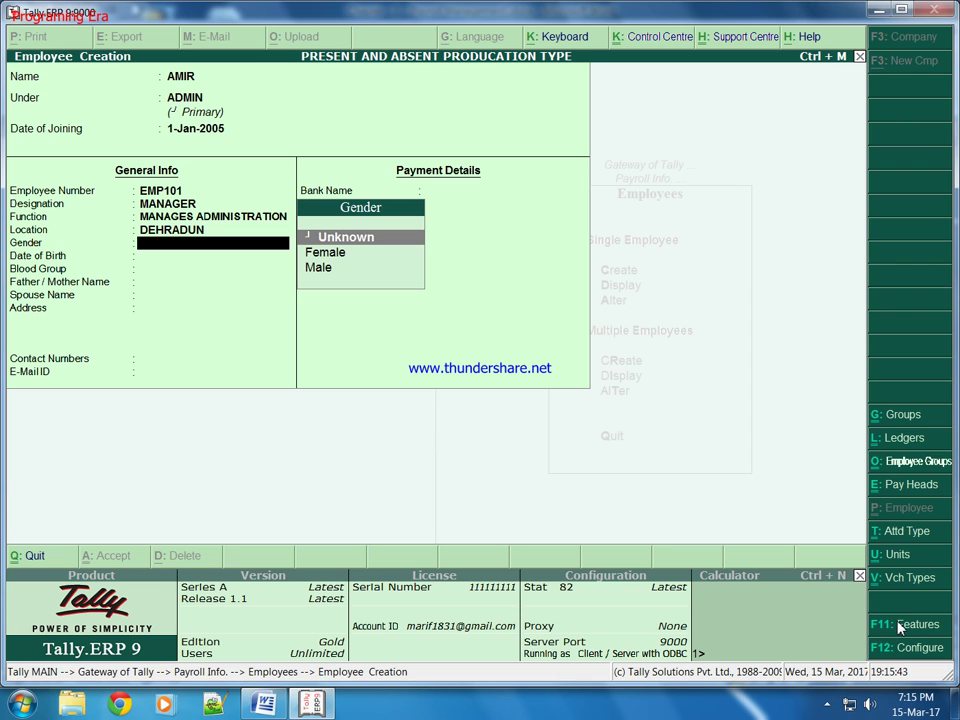
{"action": "type", "text": "M"}
{"action": "key", "text": "Return"}
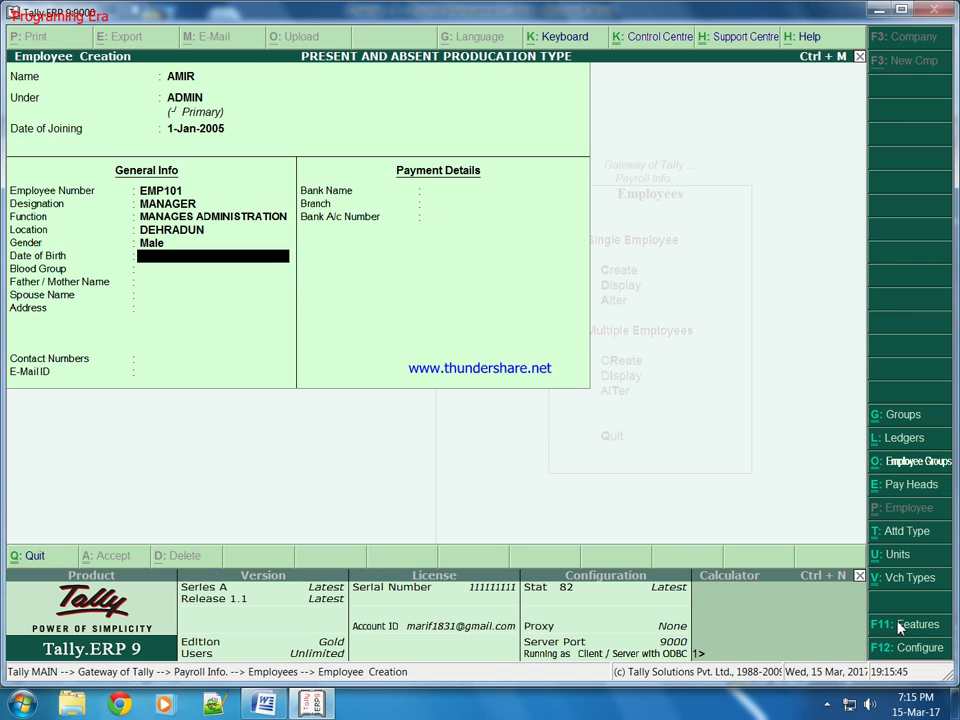
{"action": "type", "text": "1 5 1990"}
{"action": "key", "text": "Return"}
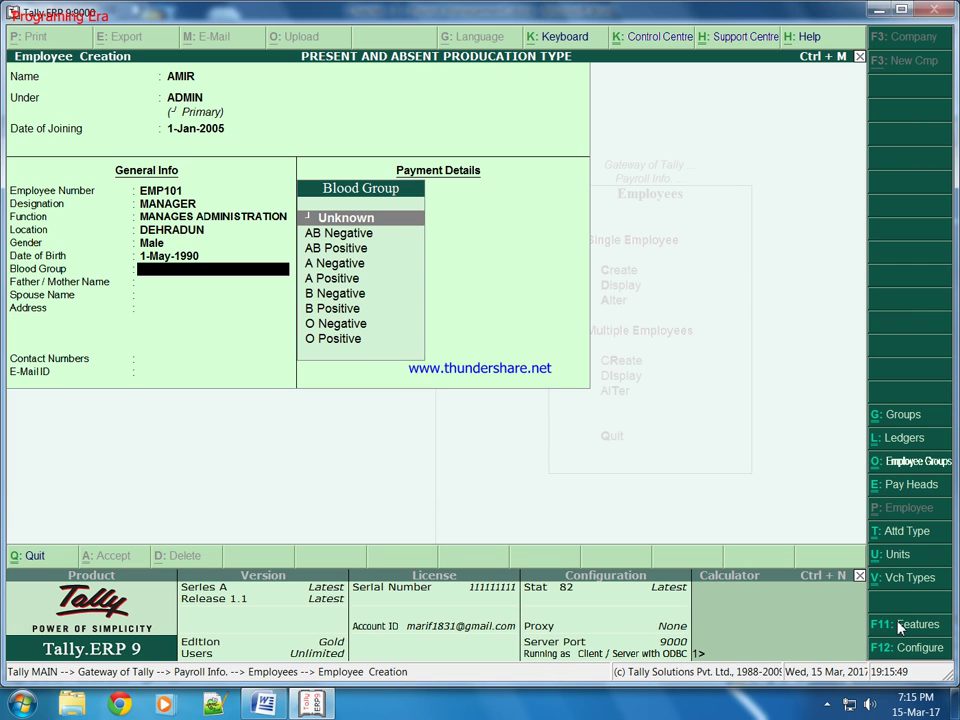
{"action": "key", "text": "Down"}
{"action": "key", "text": "Down"}
{"action": "key", "text": "Down"}
{"action": "key", "text": "Down"}
{"action": "key", "text": "Down"}
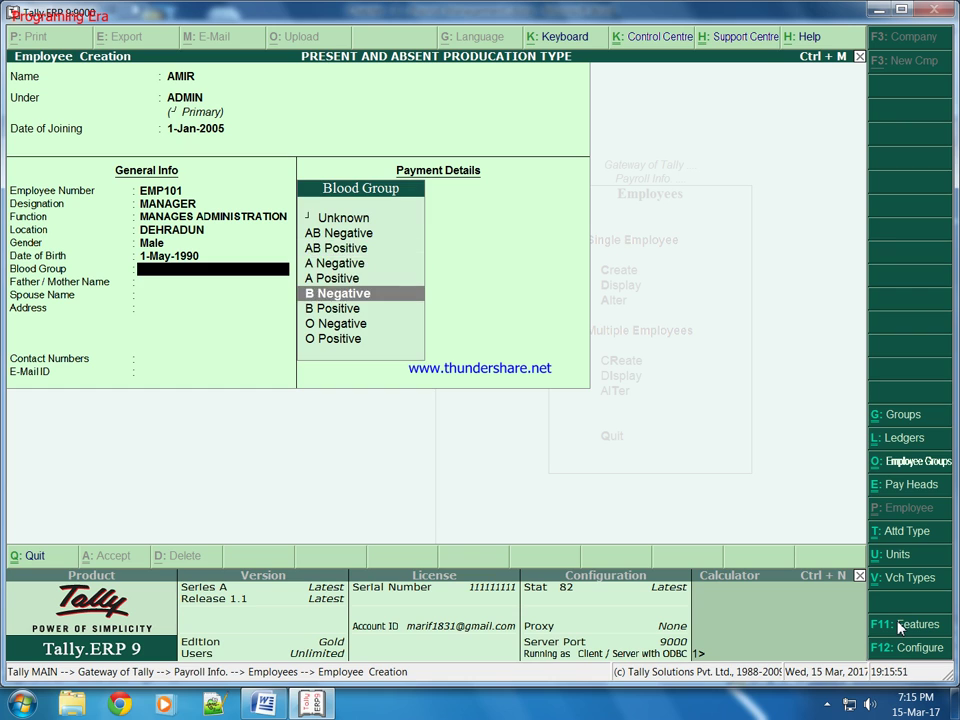
{"action": "key", "text": "Return"}
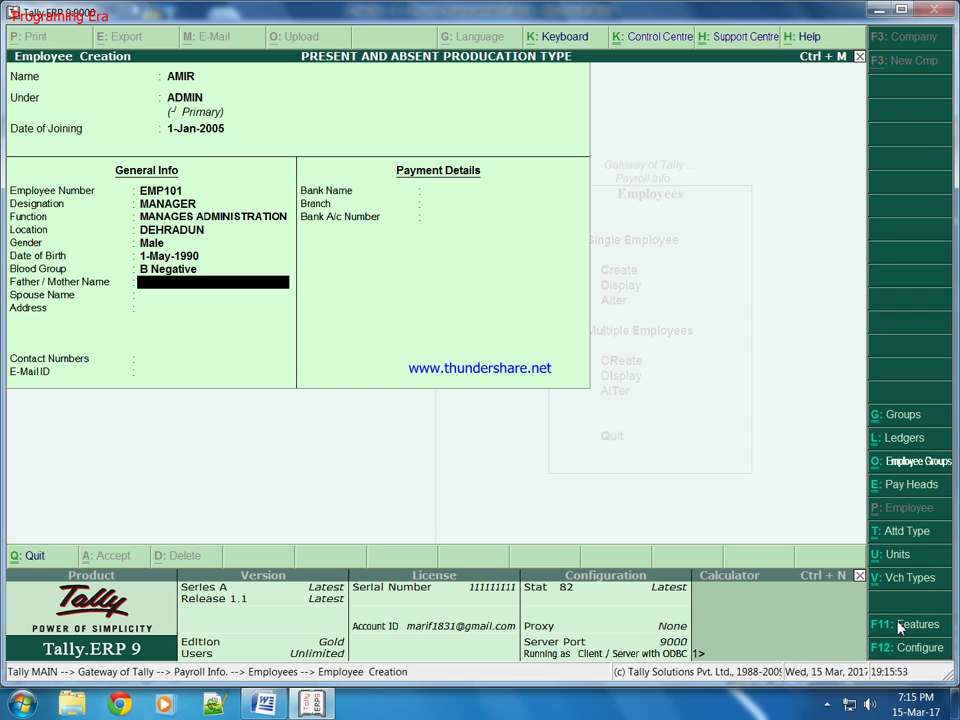
Step: Enter the parent and spouse names, address DEHRADUN, the contact number and e-mail address
{"action": "type", "text": "MR."}
{"action": "key", "text": "Return"}
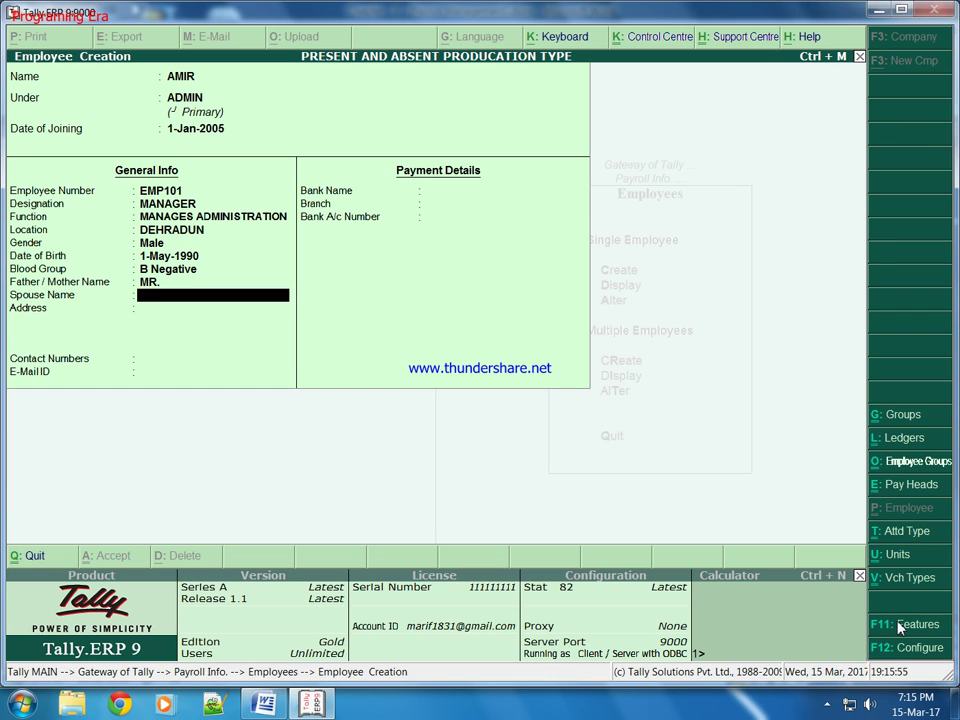
{"action": "type", "text": "MRS."}
{"action": "key", "text": "Return"}
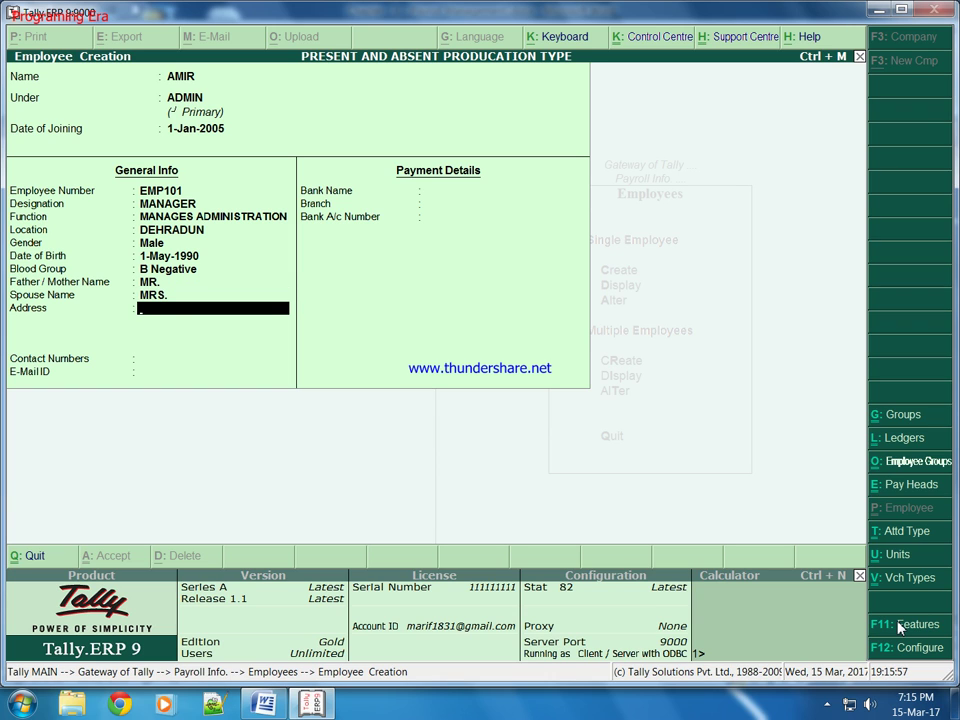
{"action": "type", "text": "DEHRADUN"}
{"action": "key", "text": "Return"}
{"action": "key", "text": "Return"}
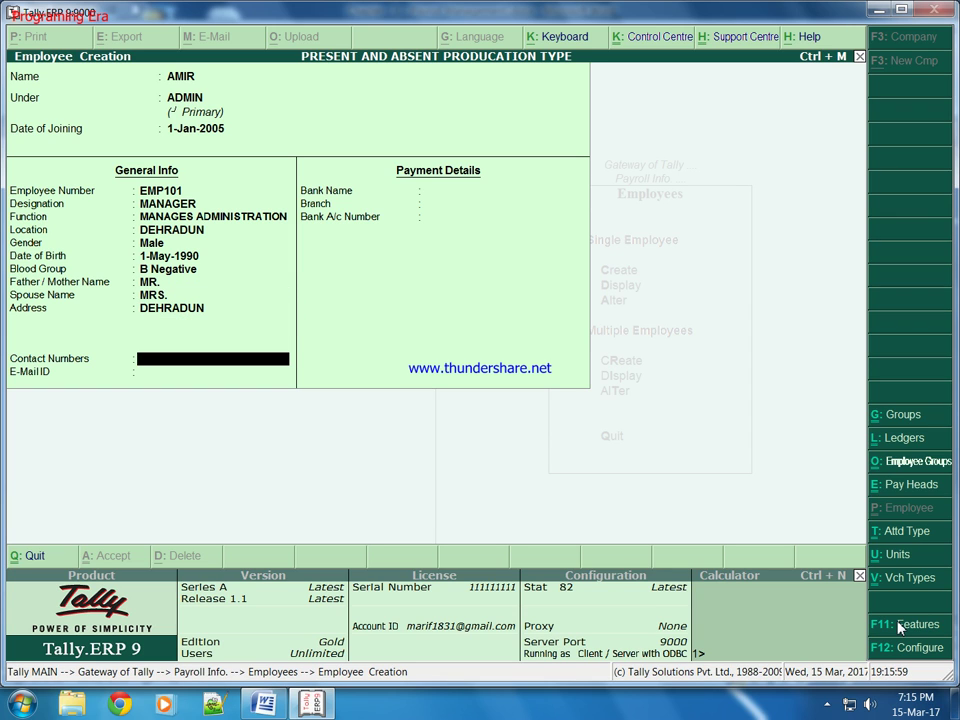
{"action": "type", "text": "23661524"}
{"action": "key", "text": "Return"}
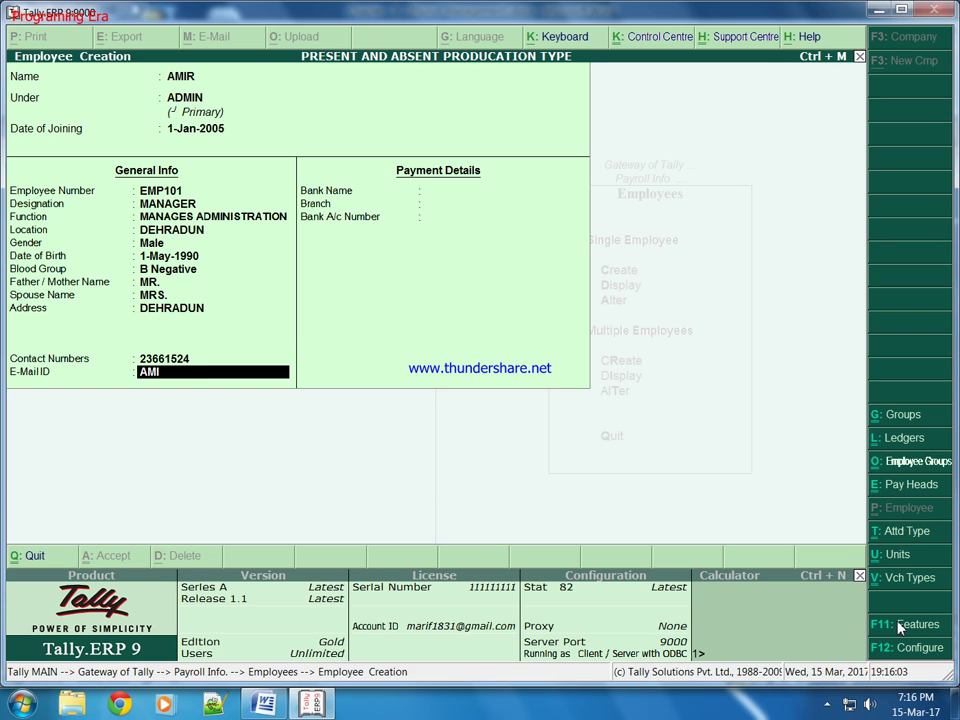
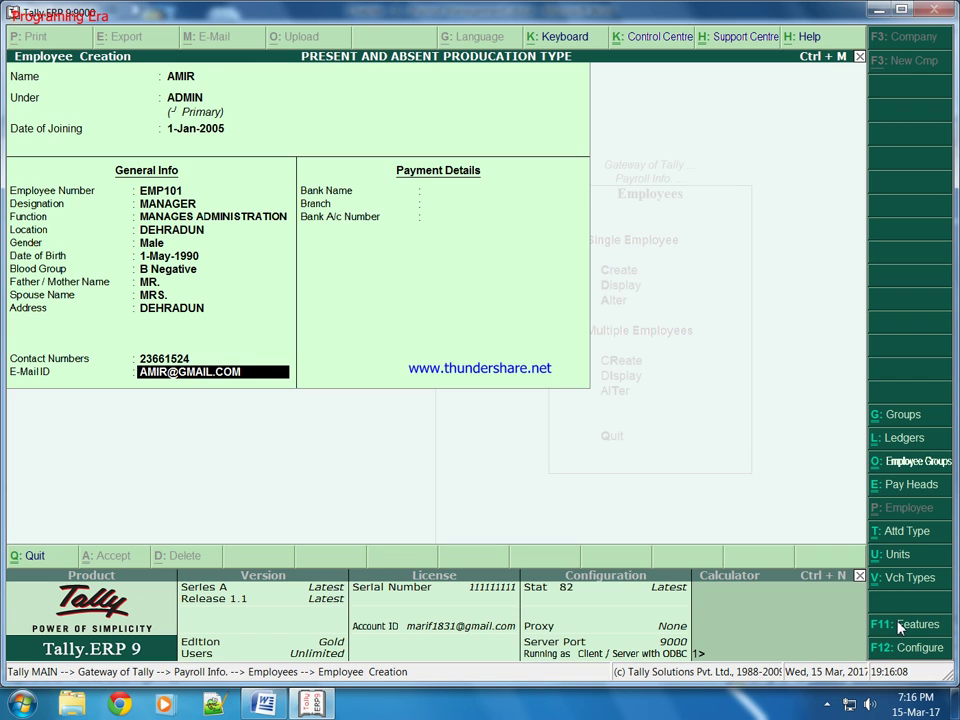
{"action": "key", "text": "Return"}
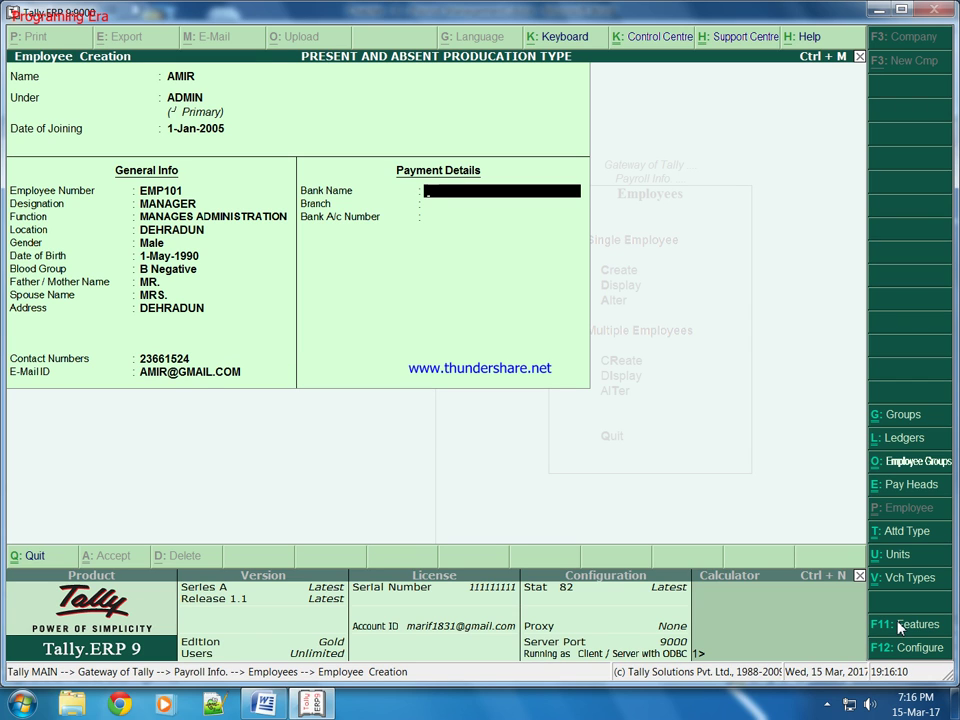
Step: Add bank Sbi, branch DEHRADUN and the account number, save the employee, return to Payroll Info
{"action": "type", "text": "Sbi"}
{"action": "key", "text": "Return"}
{"action": "type", "text": "DEHRADU"}
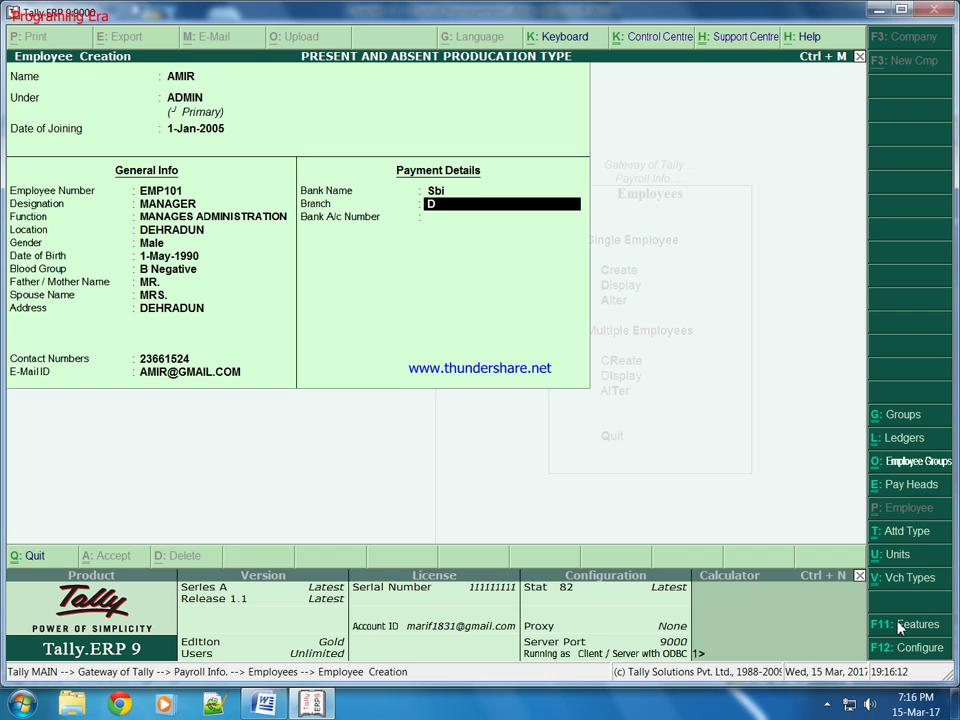
{"action": "key", "text": "BackSpace"}
{"action": "type", "text": "UN"}
{"action": "key", "text": "Return"}
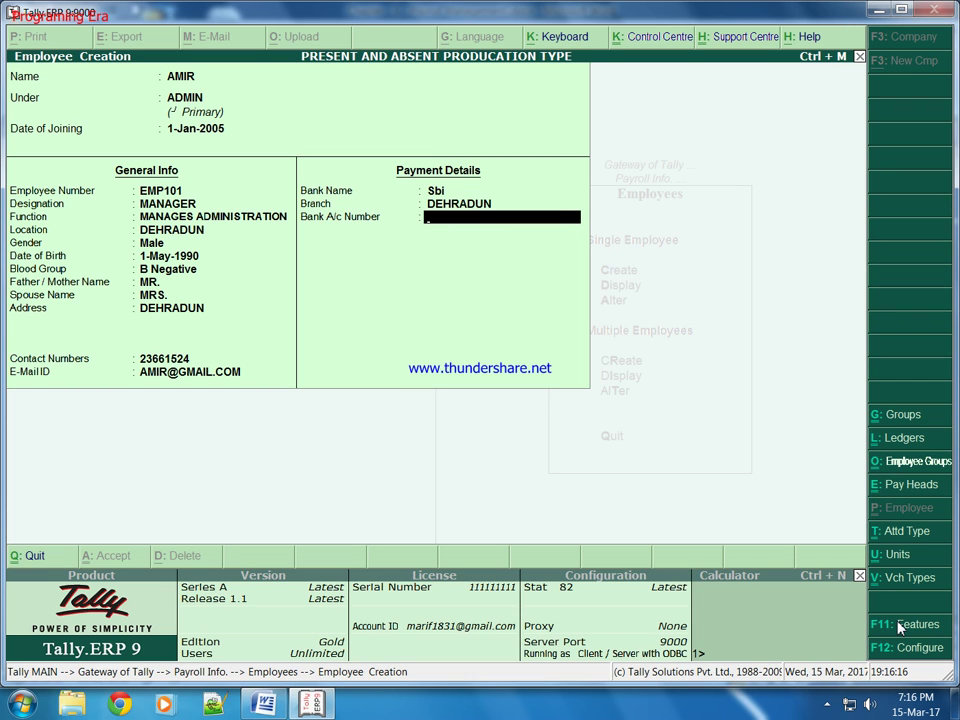
{"action": "key", "text": "Return"}
{"action": "key", "text": "Return"}
{"action": "key", "text": "Escape"}
{"action": "key", "text": "Return"}
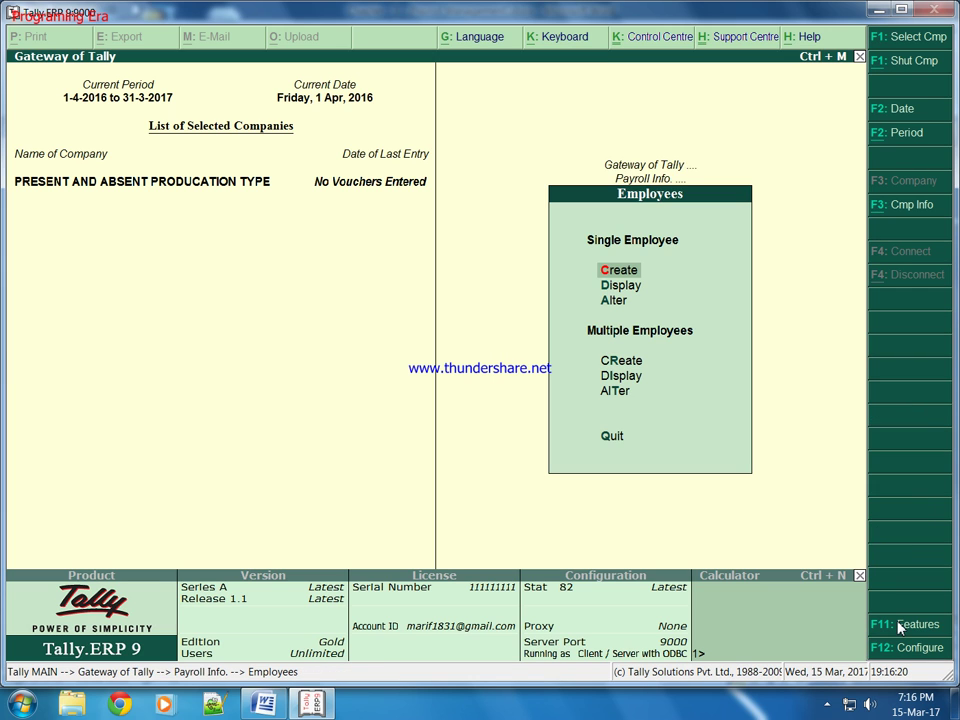
{"action": "key", "text": "Escape"}
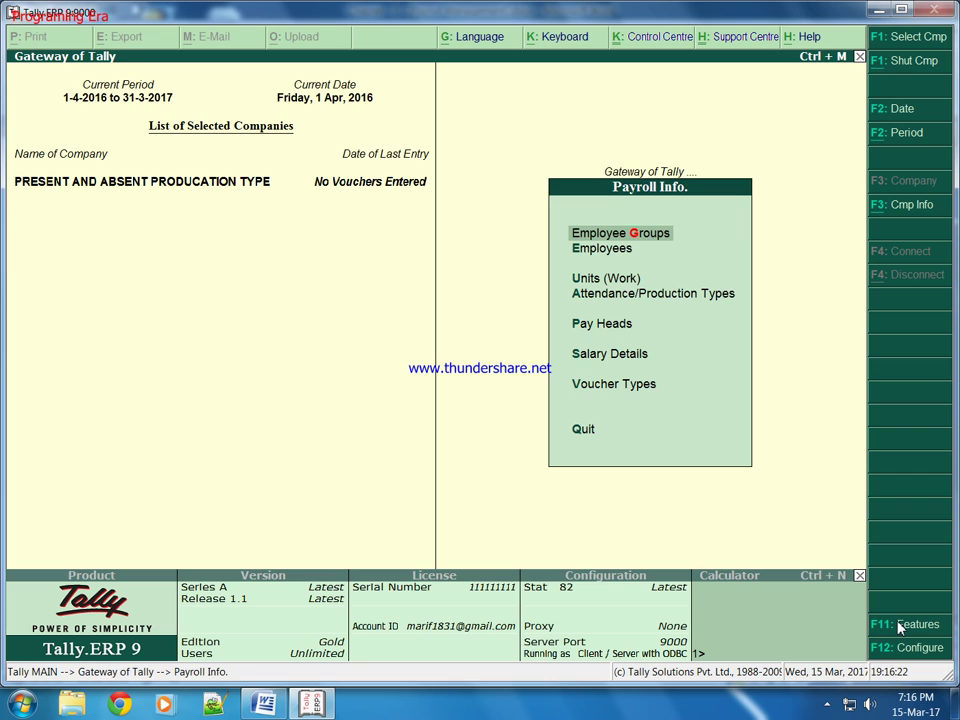
{"action": "key", "text": "Down"}
{"action": "key", "text": "Down"}
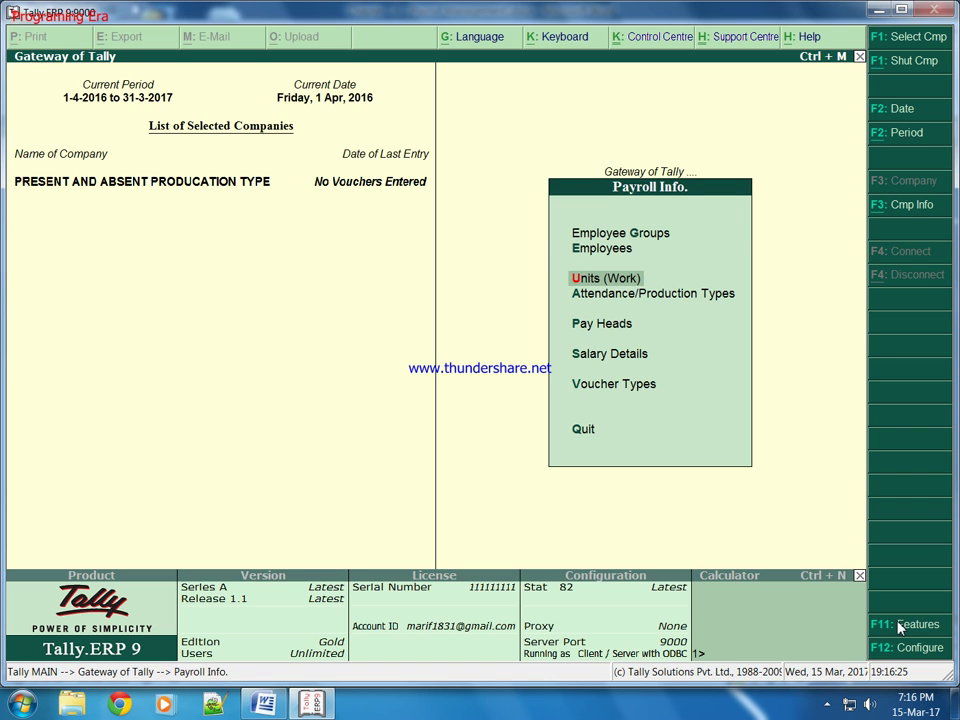
Step: Create the simple work unit hrs, formal name Hours, with 0 decimal places
{"action": "key", "text": "Return"}
{"action": "key", "text": "Return"}
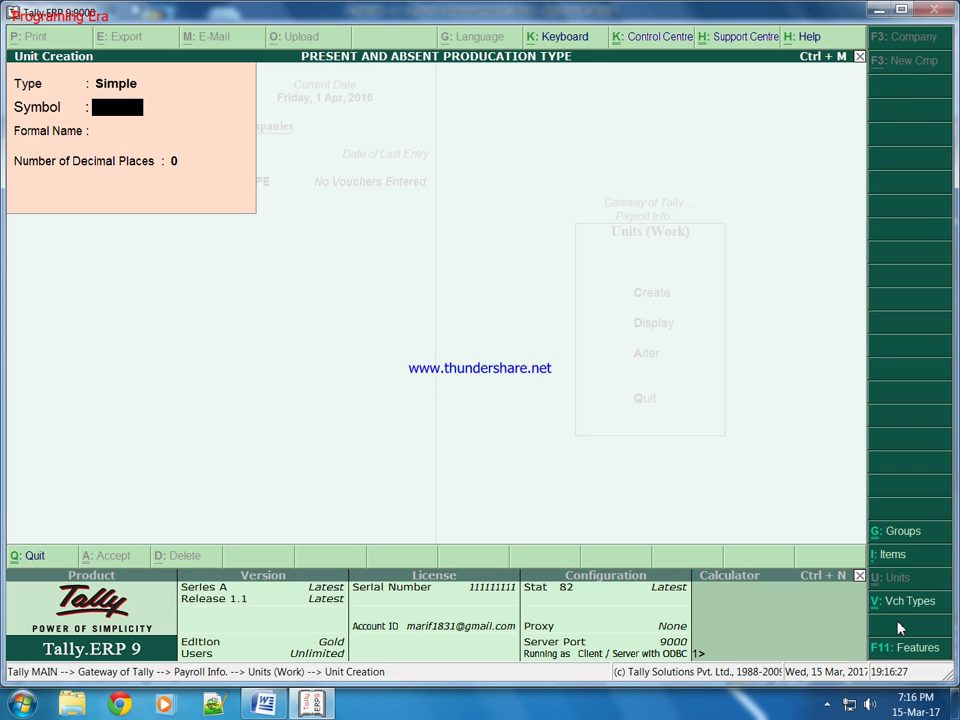
{"action": "type", "text": "hRS"}
{"action": "key", "text": "Return"}
{"action": "key", "text": "BackSpace"}
{"action": "key", "text": "BackSpace"}
{"action": "key", "text": "Return"}
{"action": "type", "text": "hrs"}
{"action": "key", "text": "Return"}
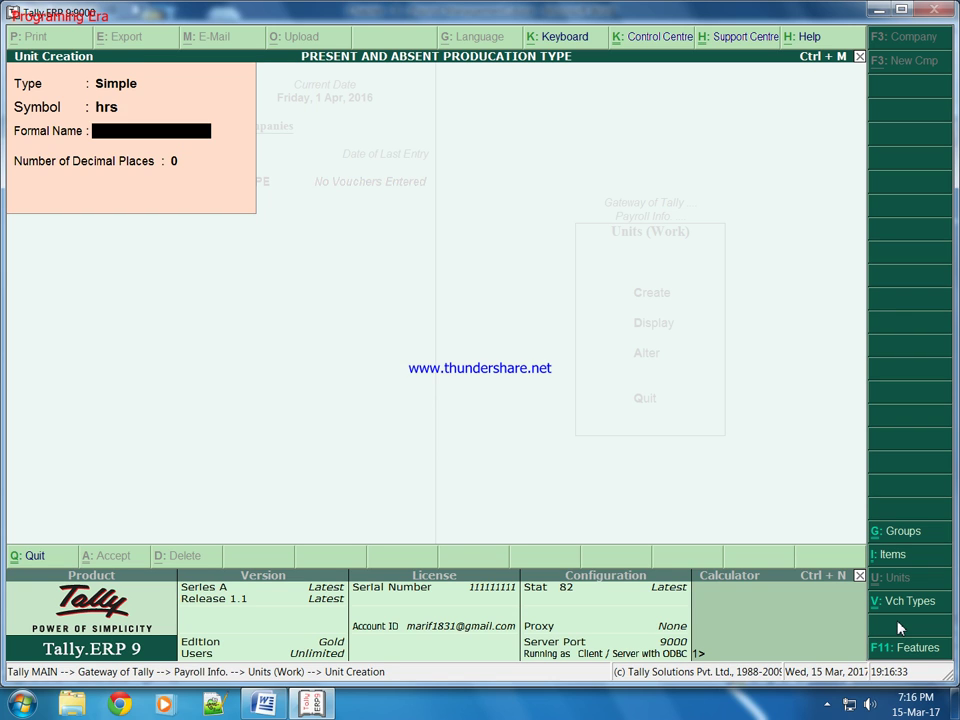
{"action": "type", "text": "Hours"}
{"action": "key", "text": "Return"}
{"action": "key", "text": "Return"}
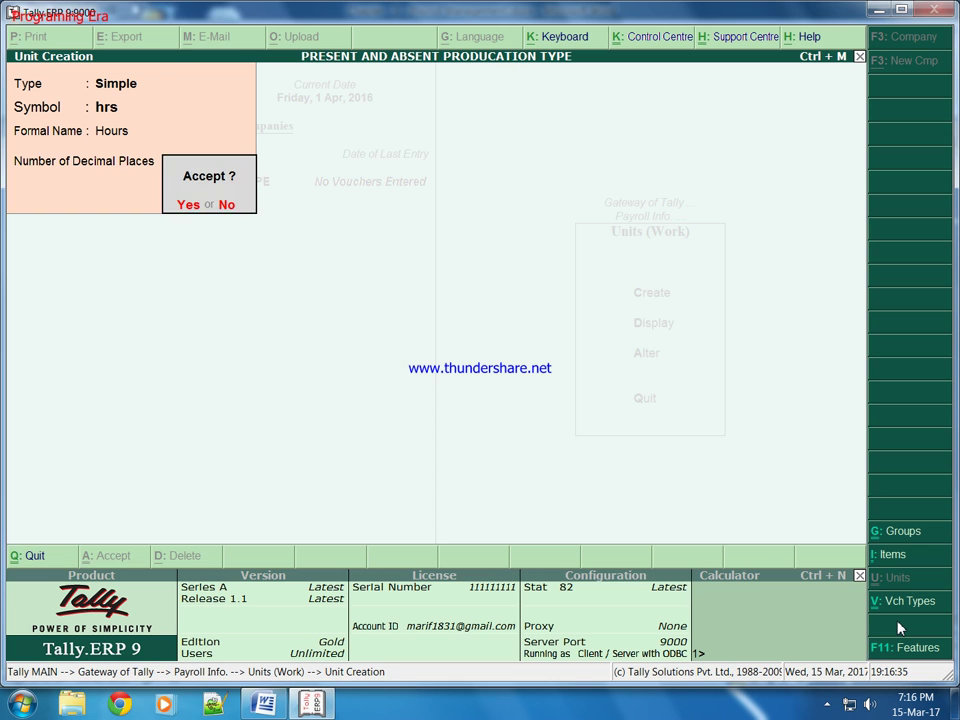
{"action": "key", "text": "Return"}
Step: Create the Present attendance type as Attendance / Leave with Pay
{"action": "key", "text": "Escape"}
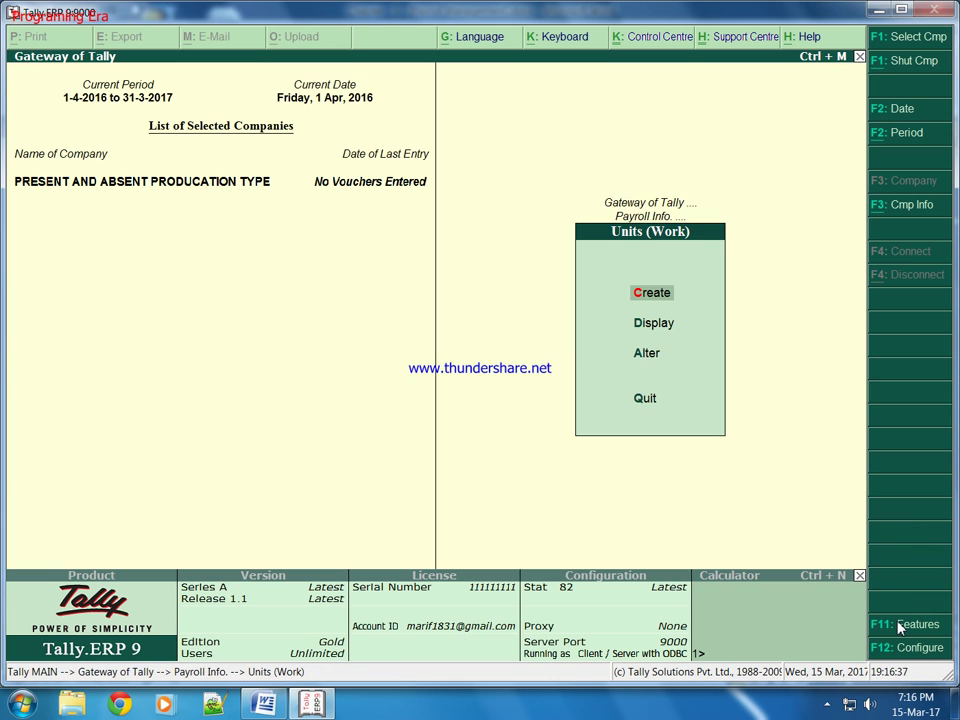
{"action": "key", "text": "Escape"}
{"action": "key", "text": "Down"}
{"action": "key", "text": "Return"}
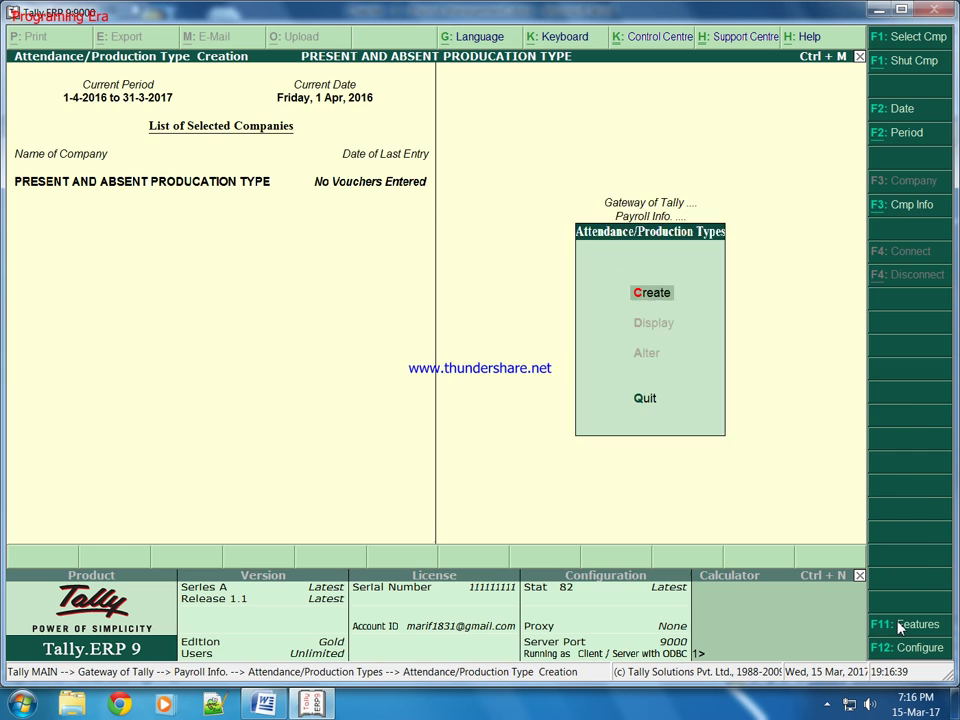
{"action": "key", "text": "Return"}
{"action": "type", "text": "Present"}
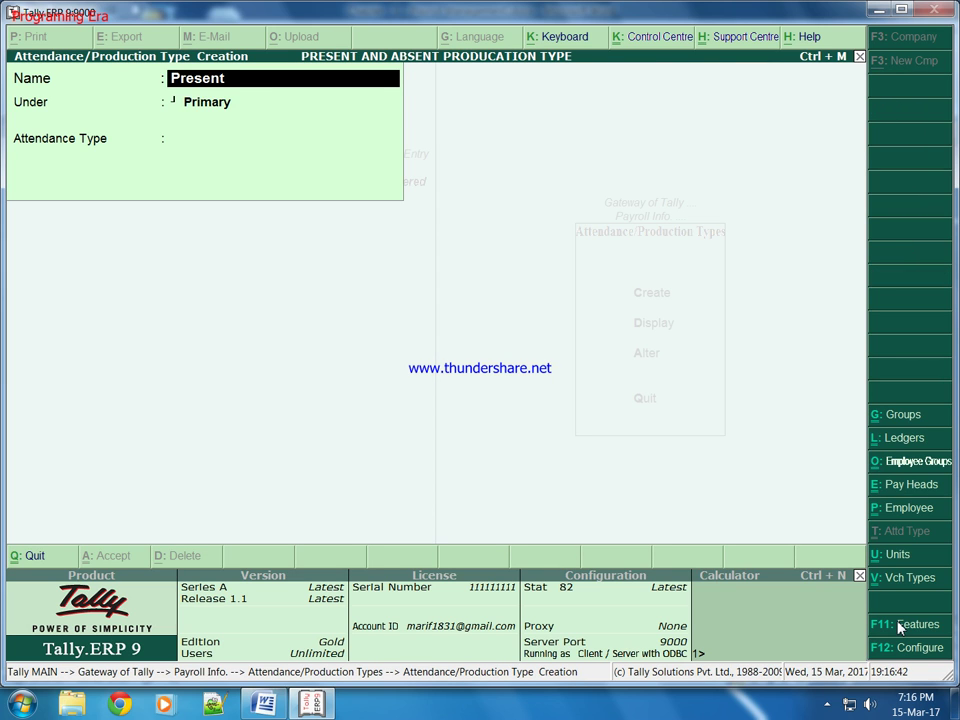
{"action": "key", "text": "Return"}
{"action": "key", "text": "Return"}
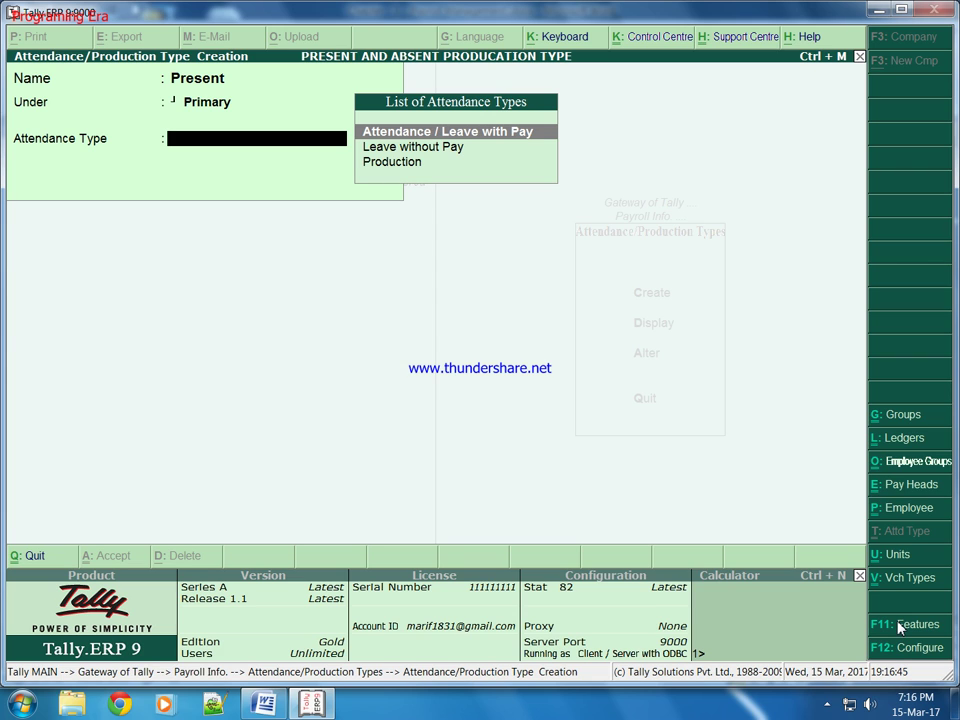
{"action": "key", "text": "Return"}
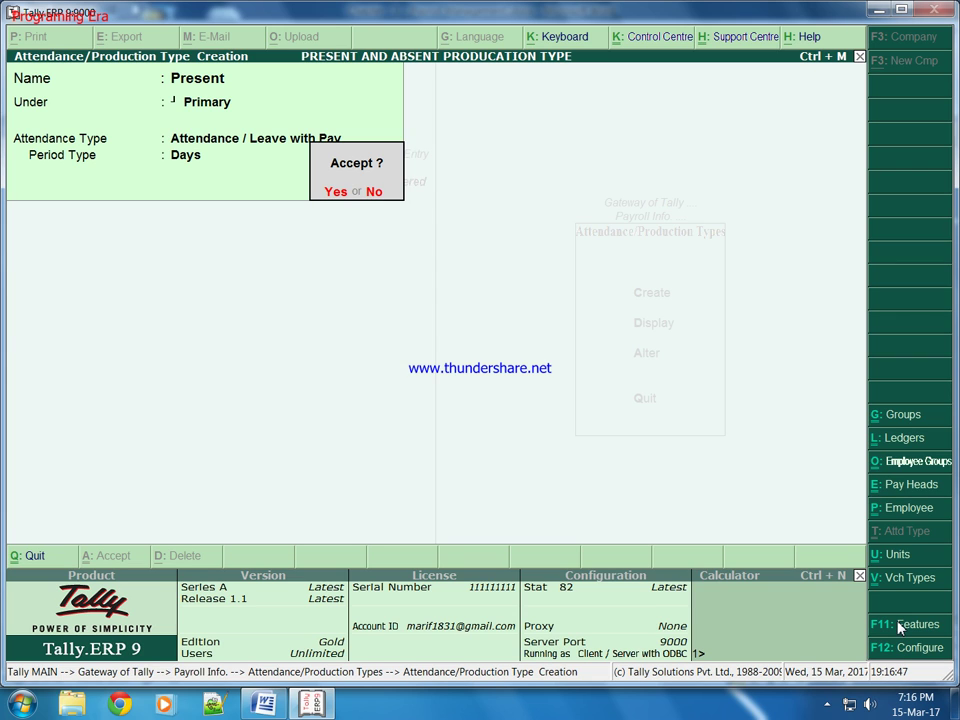
{"action": "key", "text": "Return"}
Step: Create the Absent attendance type under Primary as Leave without Pay
{"action": "type", "text": "Absent"}
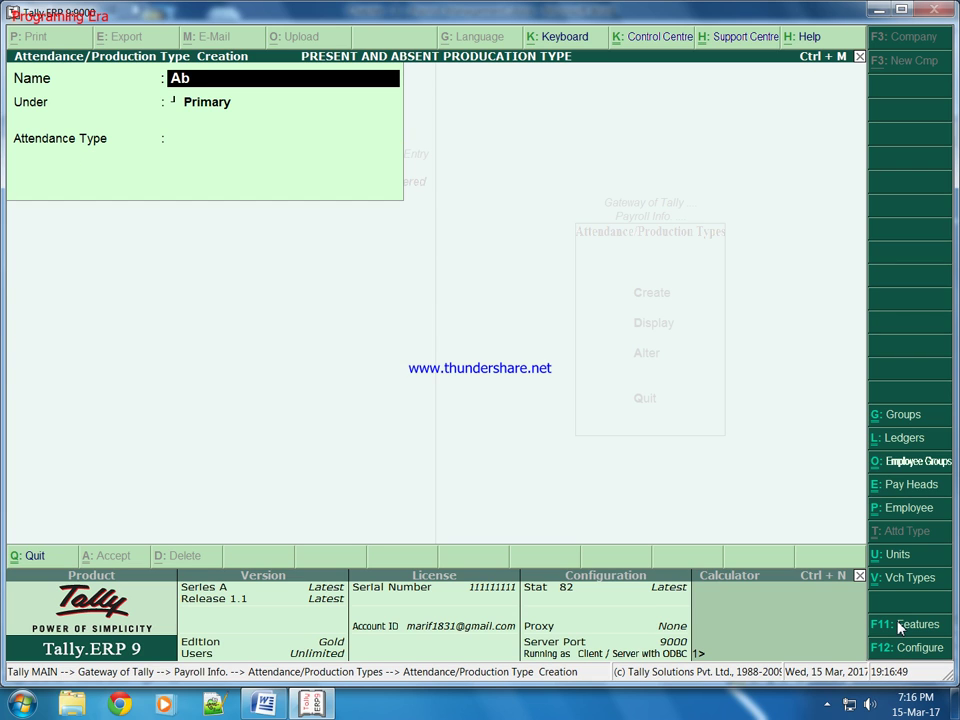
{"action": "key", "text": "Return"}
{"action": "key", "text": "Return"}
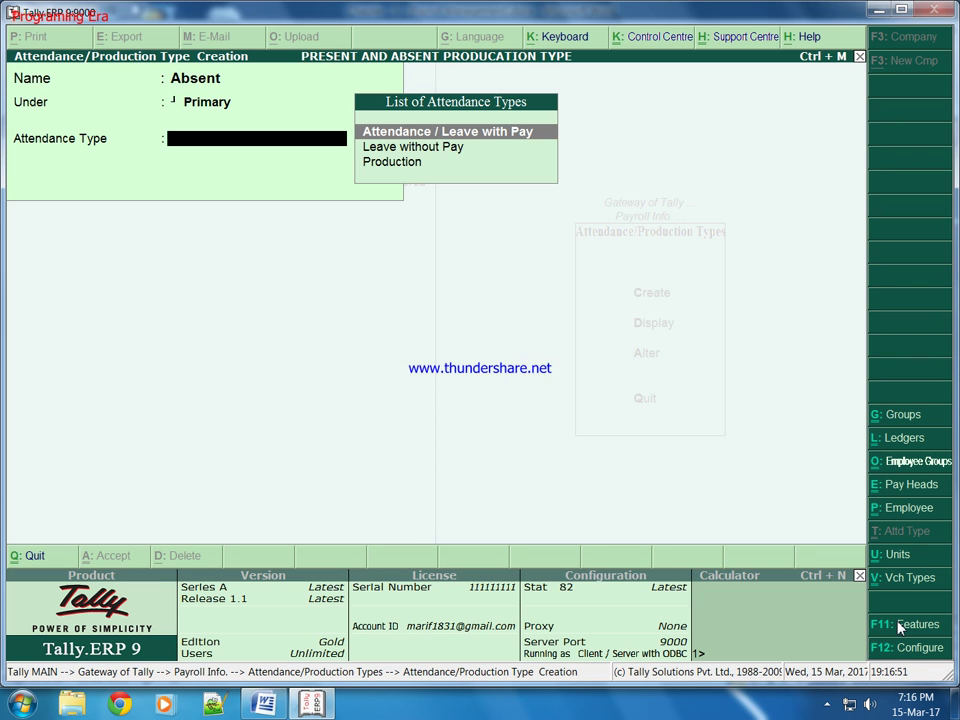
{"action": "key", "text": "Down"}
{"action": "key", "text": "Return"}
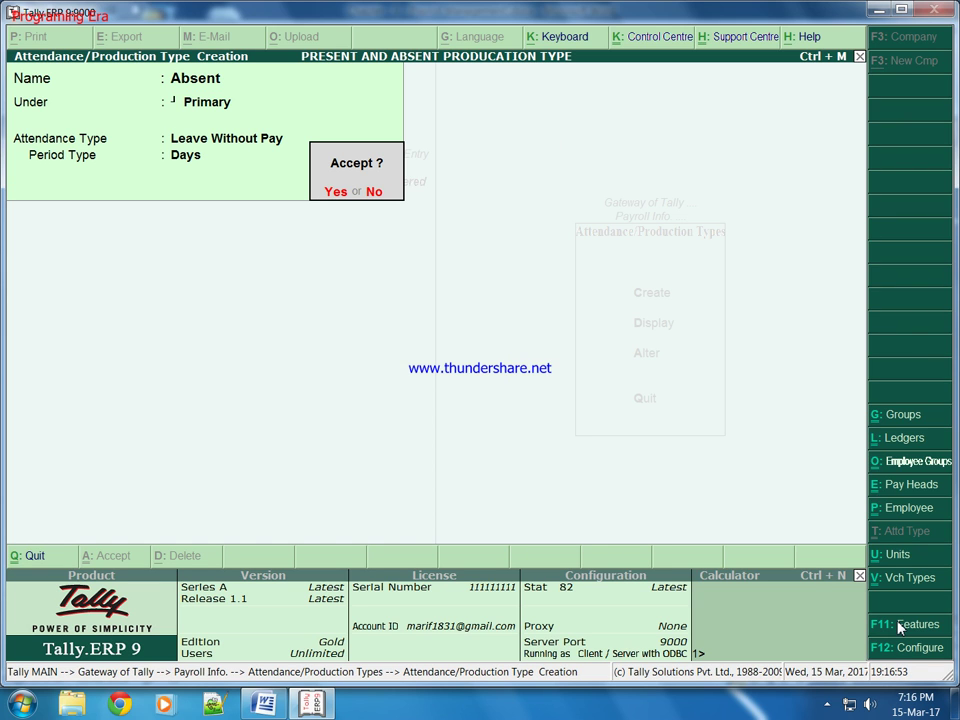
Step: Create the Overtime type under Primary as Production, then return to Payroll Info
{"action": "key", "text": "Return"}
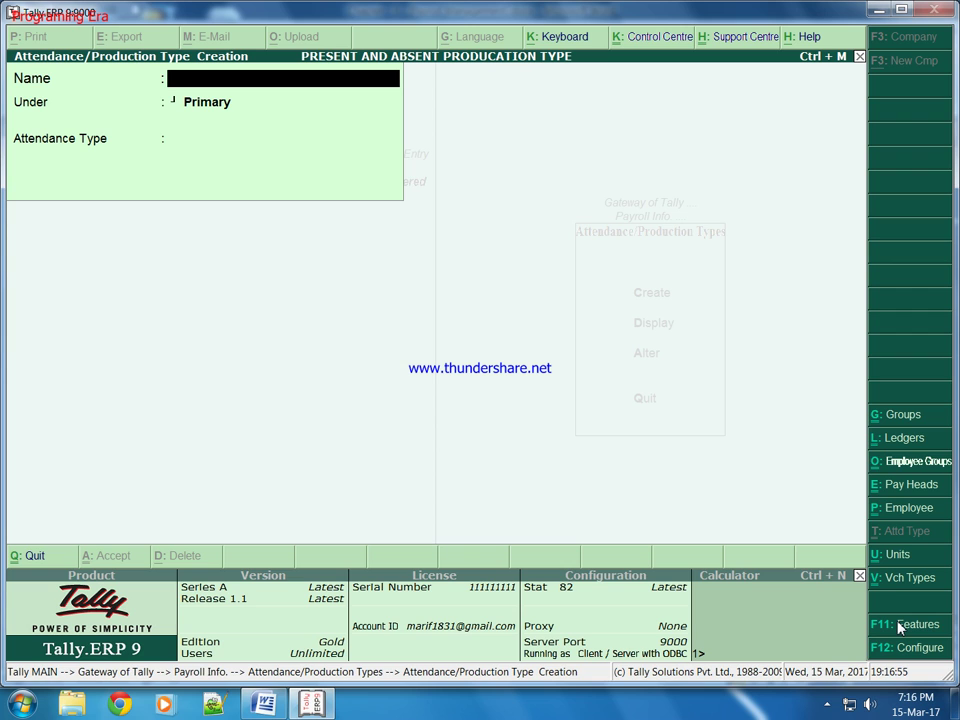
{"action": "type", "text": "Overtime"}
{"action": "key", "text": "Return"}
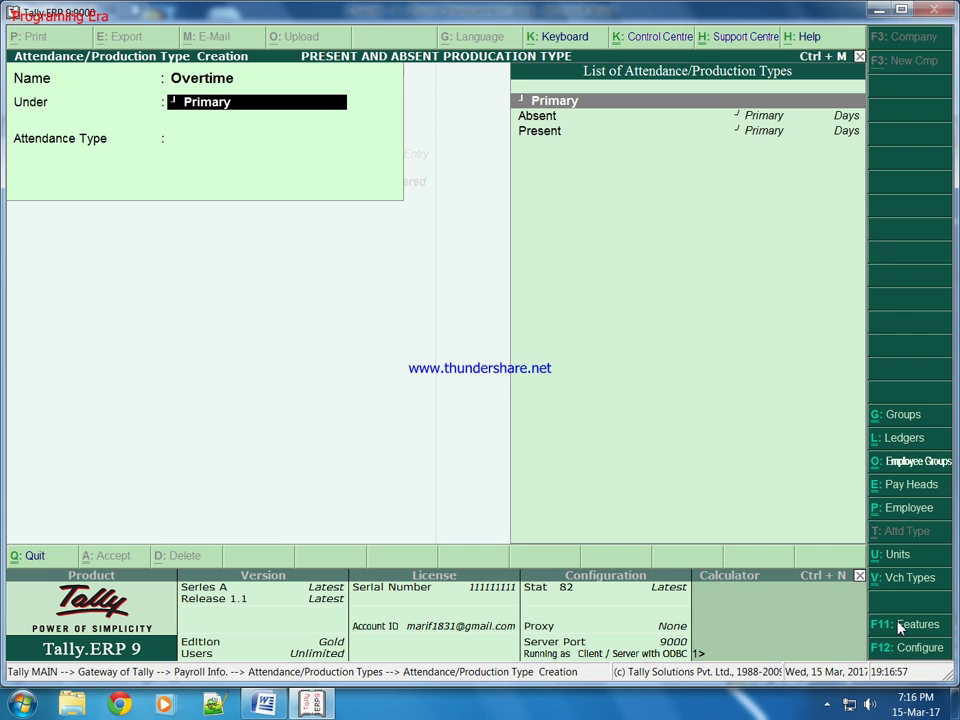
{"action": "key", "text": "Return"}
{"action": "key", "text": "Down"}
{"action": "key", "text": "Down"}
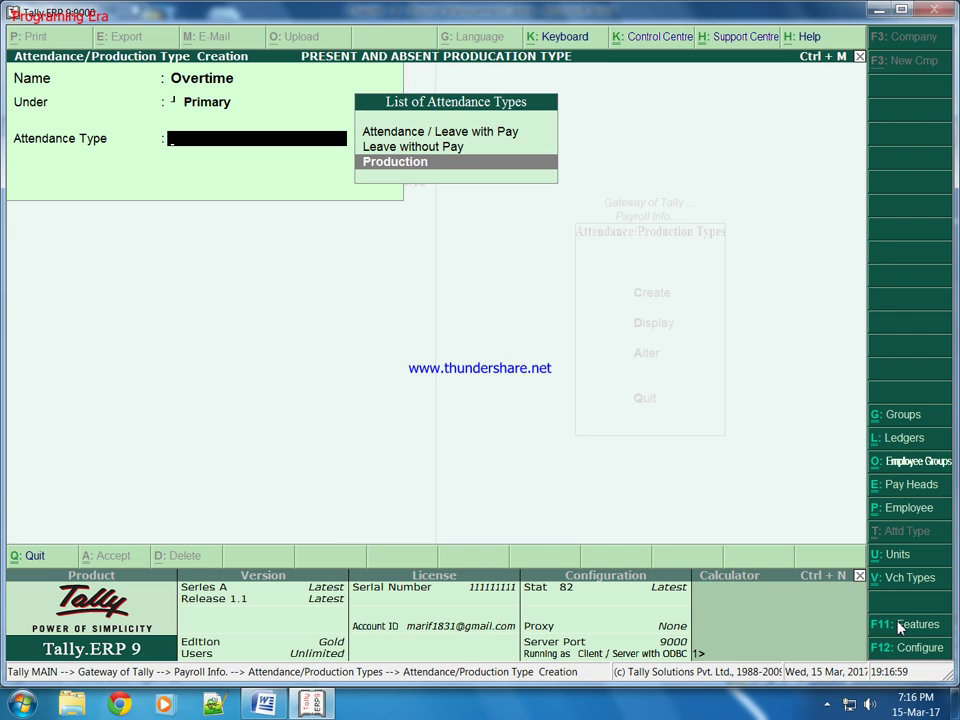
{"action": "key", "text": "Return"}
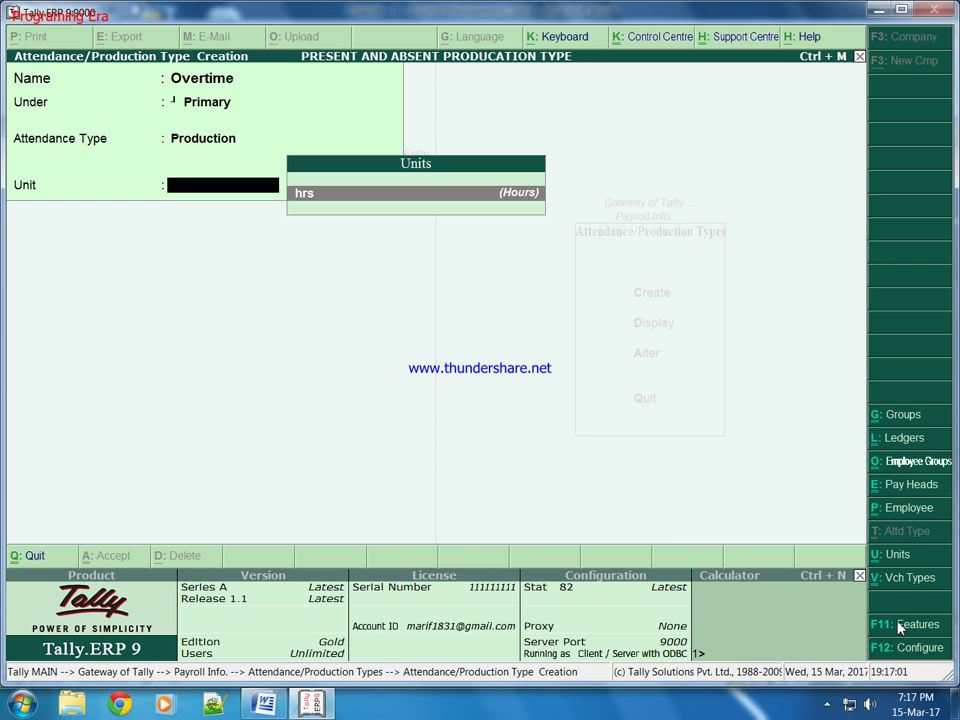
{"action": "key", "text": "Return"}
{"action": "key", "text": "Return"}
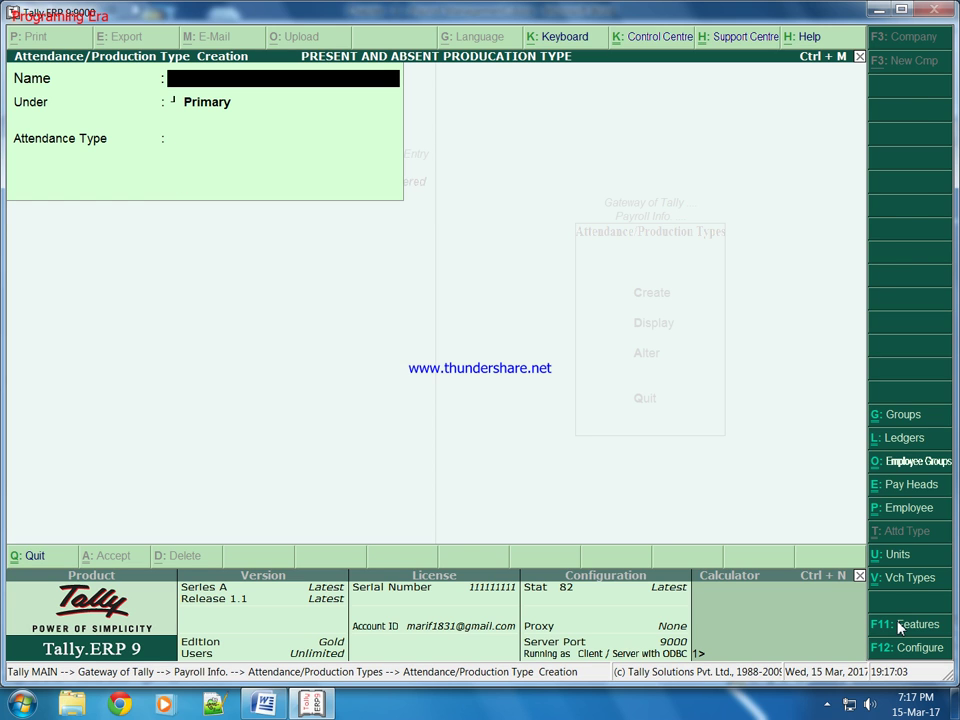
{"action": "key", "text": "Escape"}
{"action": "key", "text": "Escape"}
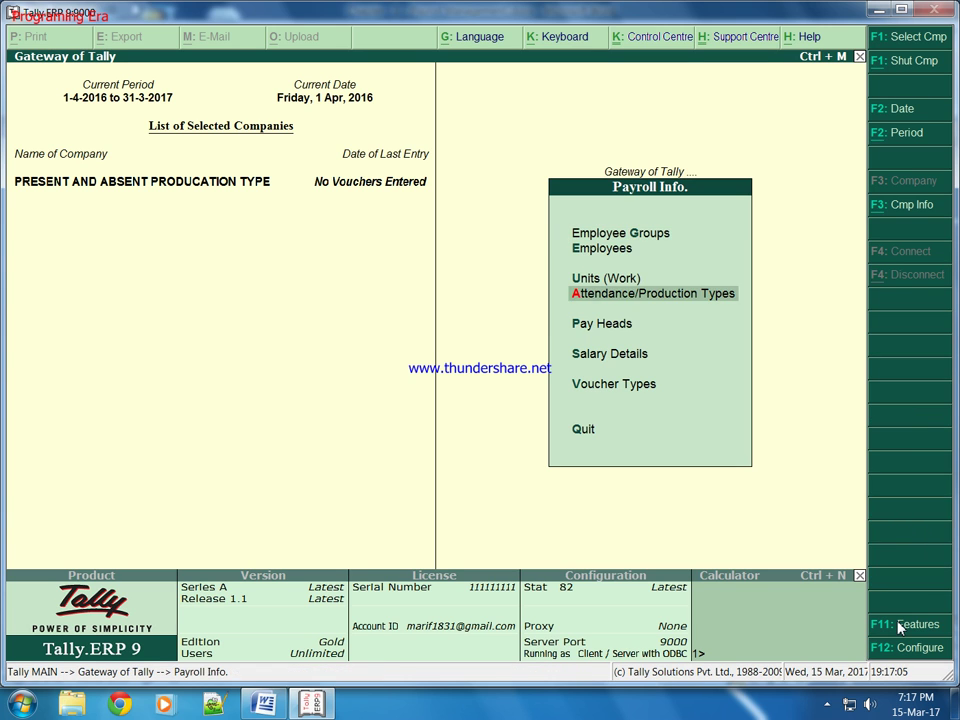
Step: Create pay head Basic Salary: Earnings for Employees, Indirect Expenses, affects net salary, user-defined value
{"action": "key", "text": "h"}
{"action": "key", "text": "Return"}
{"action": "type", "text": "B"}
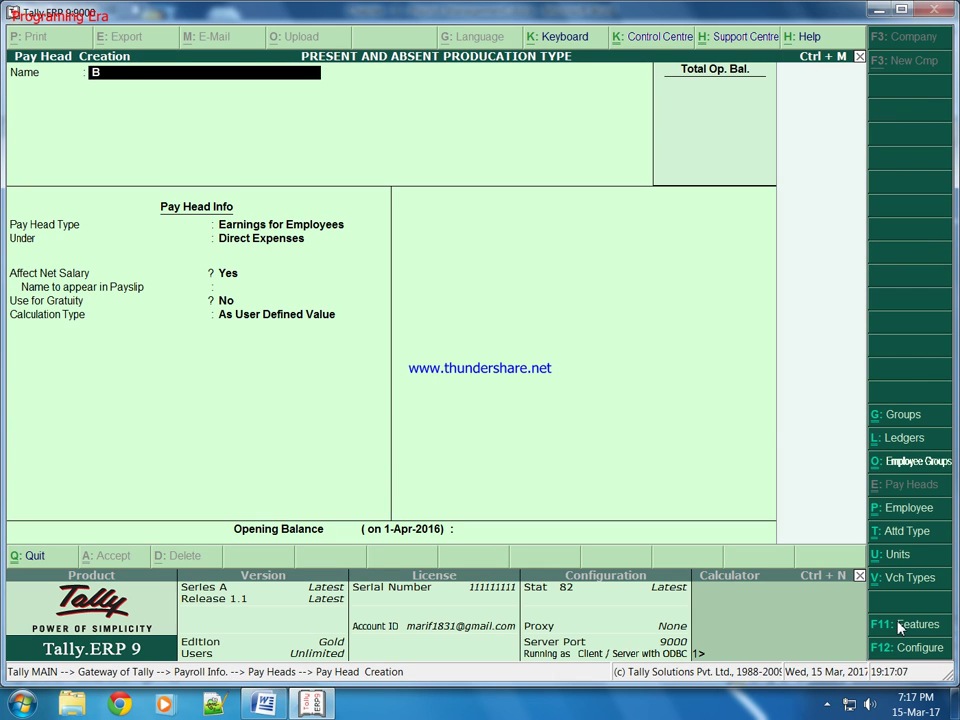
{"action": "type", "text": "asic Salary"}
{"action": "key", "text": "Return"}
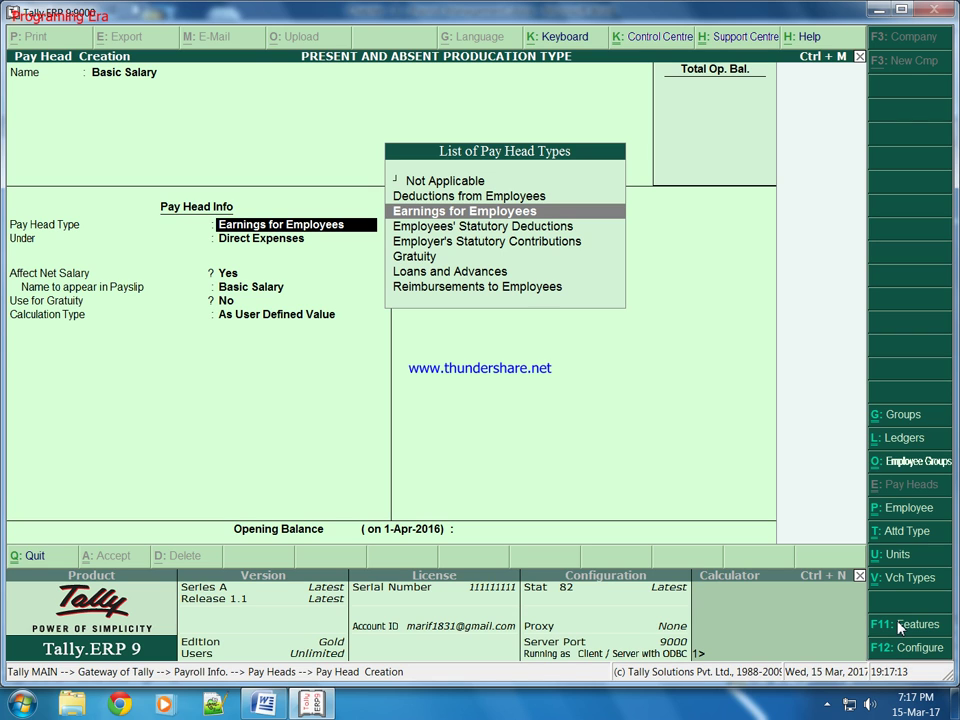
{"action": "key", "text": "Return"}
{"action": "key", "text": "Down"}
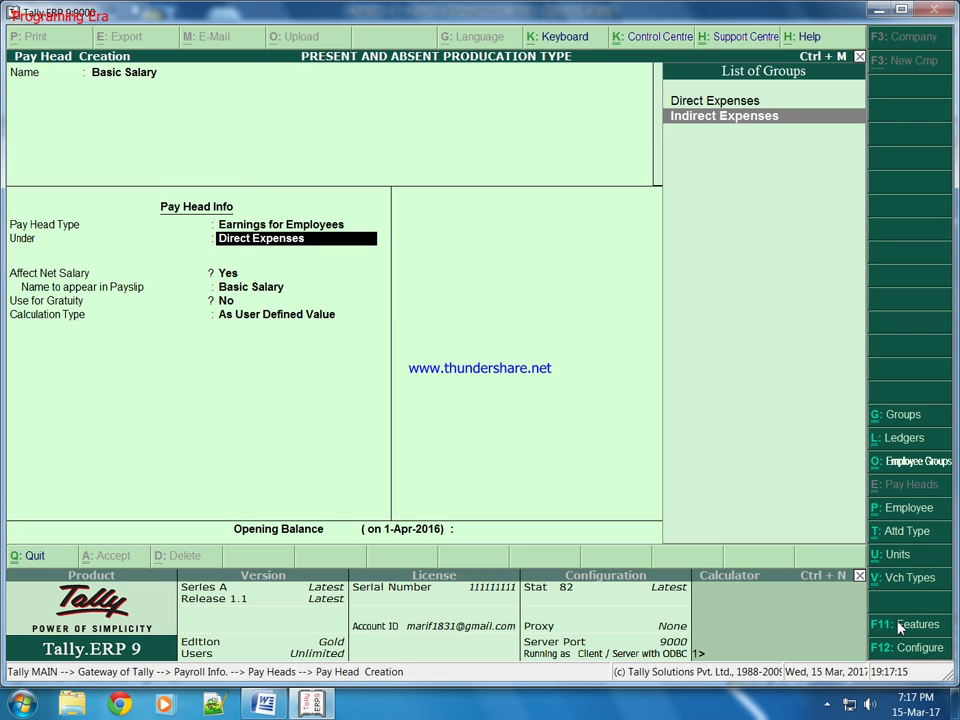
{"action": "key", "text": "Return"}
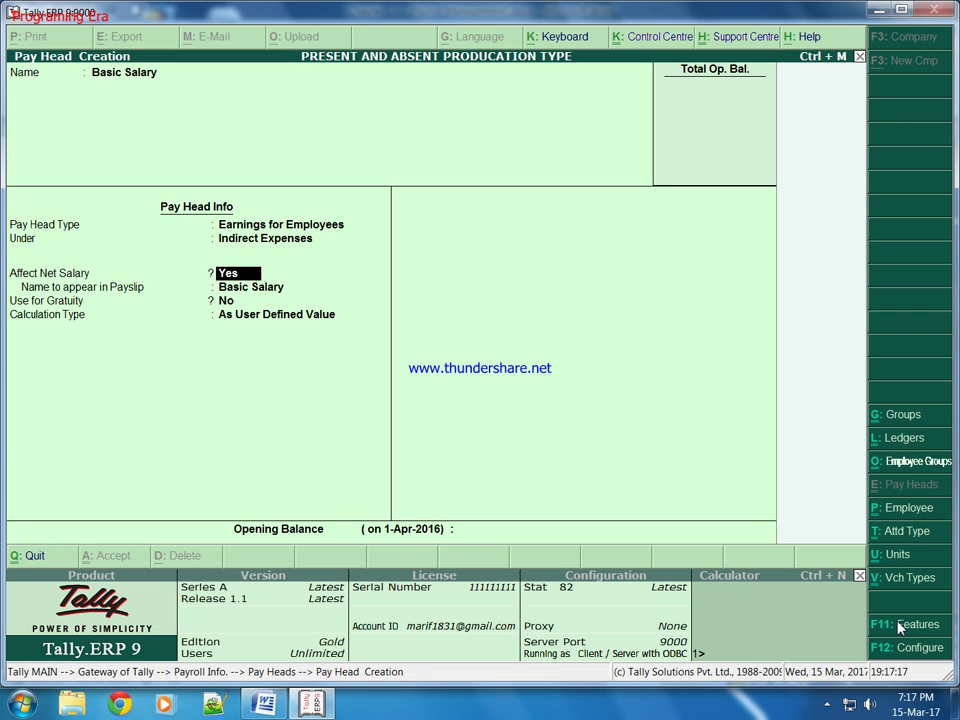
{"action": "key", "text": "Return"}
{"action": "key", "text": "Return"}
{"action": "key", "text": "Return"}
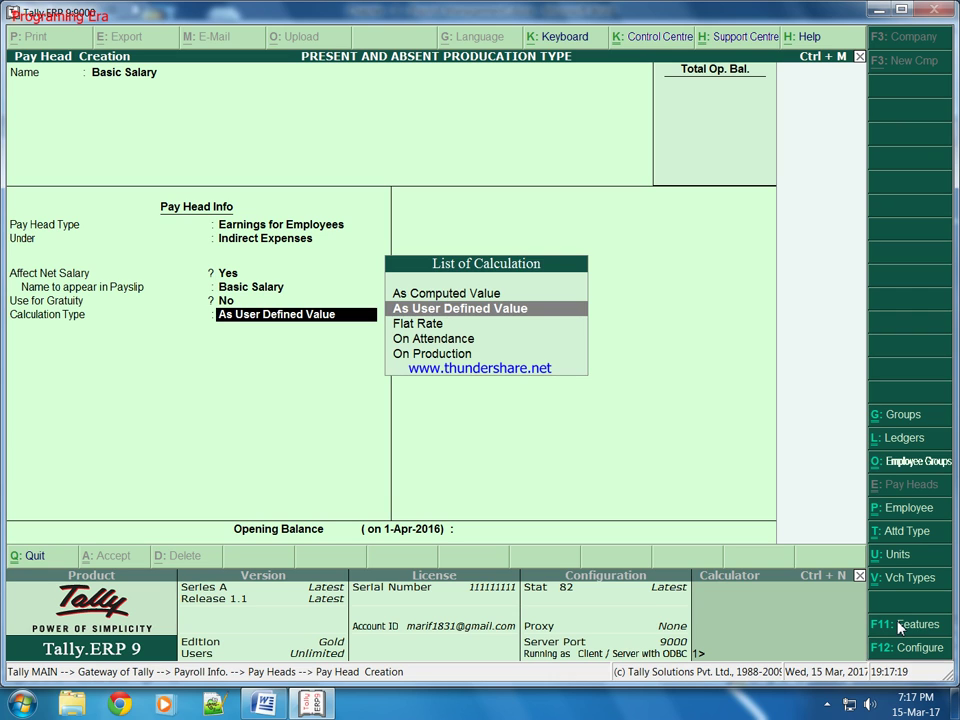
{"action": "key", "text": "Return"}
{"action": "key", "text": "Return"}
Step: Name the pay head DA under Indirect Expenses, gratuity No, as a computed value
{"action": "type", "text": "DA"}
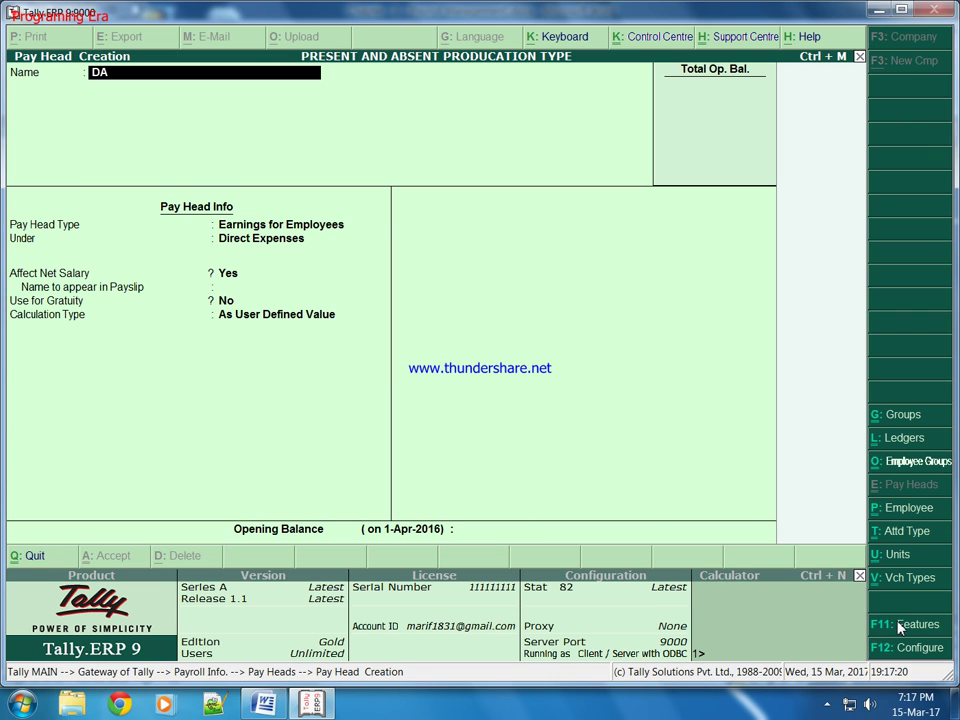
{"action": "key", "text": "Return"}
{"action": "key", "text": "Return"}
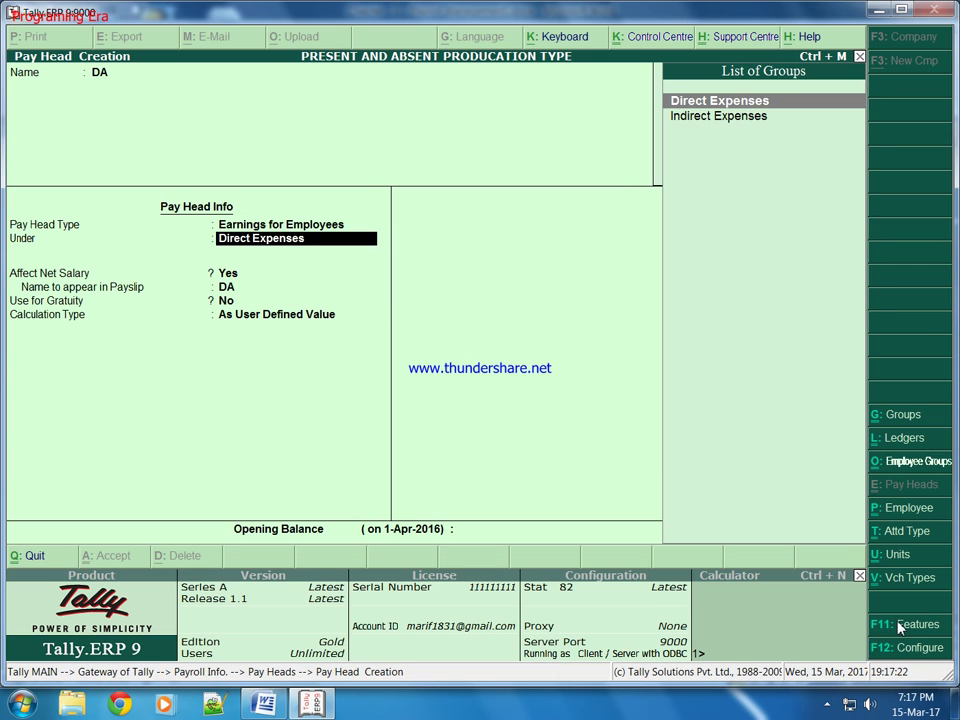
{"action": "key", "text": "Down"}
{"action": "key", "text": "Return"}
{"action": "key", "text": "Return"}
{"action": "key", "text": "Return"}
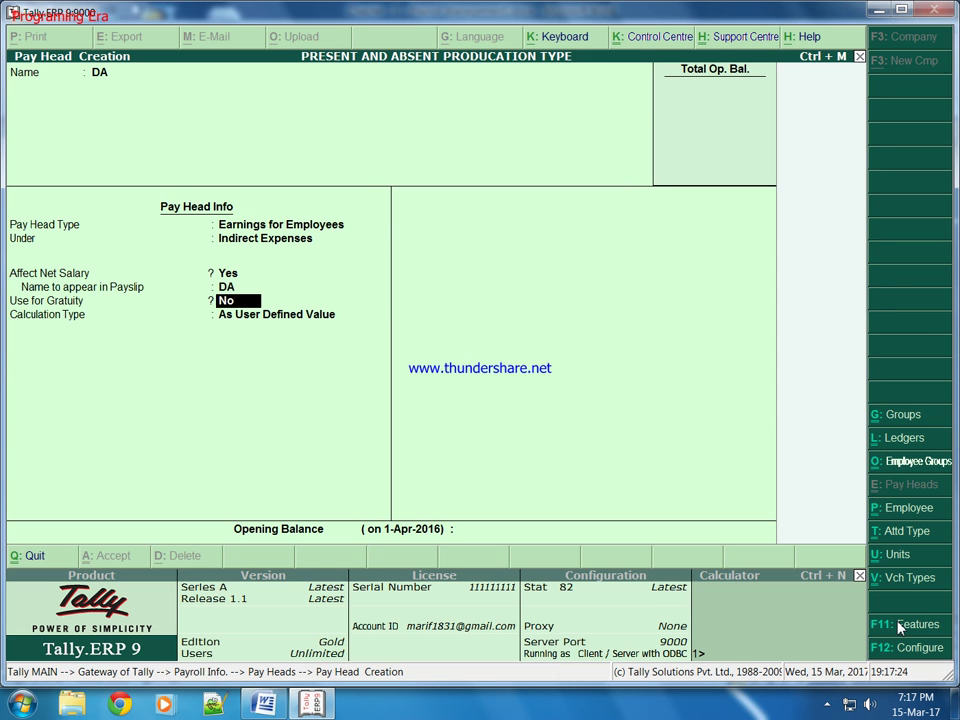
{"action": "key", "text": "Return"}
{"action": "key", "text": "Up"}
{"action": "key", "text": "Return"}
{"action": "key", "text": "Return"}
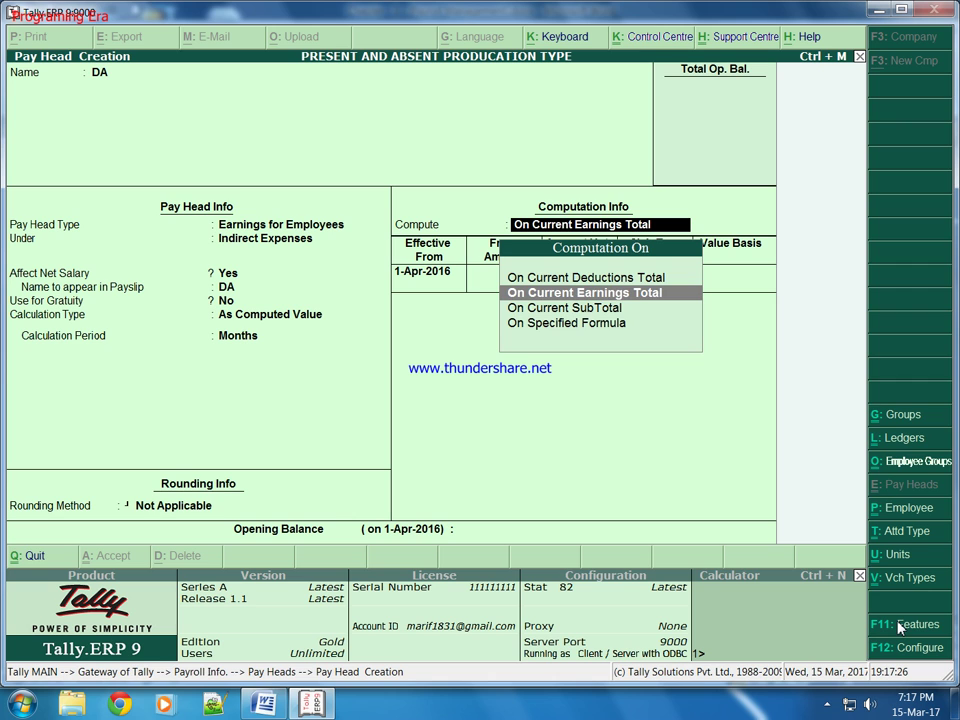
{"action": "key", "text": "Down"}
{"action": "key", "text": "Down"}
Step: Compute DA on a specified formula of Basic Salary at a 40% slab, and save
{"action": "key", "text": "Return"}
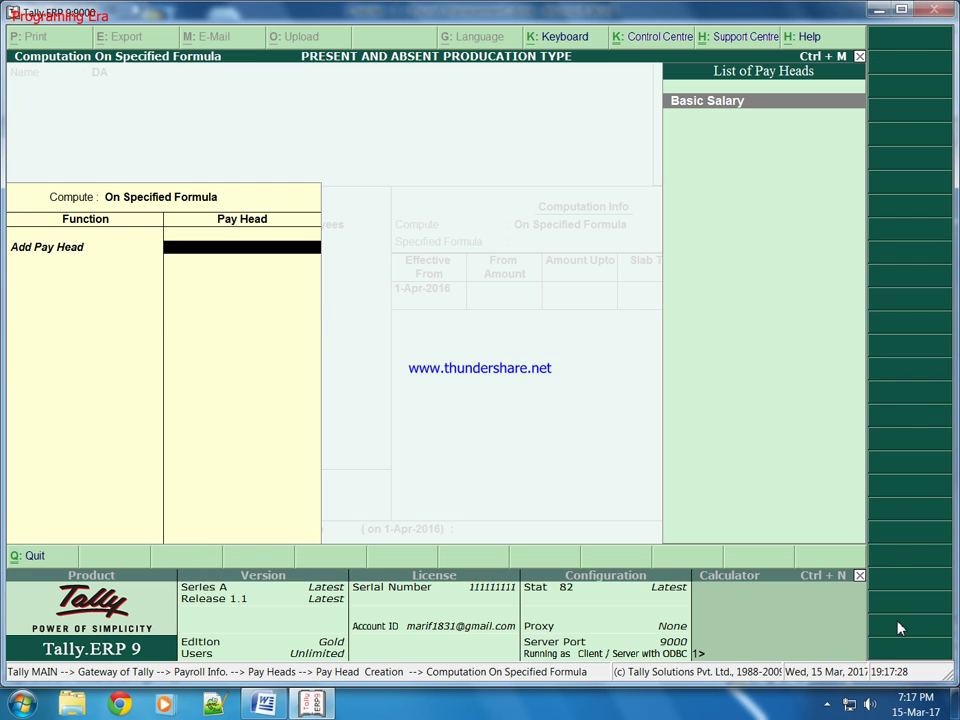
{"action": "key", "text": "Return"}
{"action": "key", "text": "Return"}
{"action": "key", "text": "Return"}
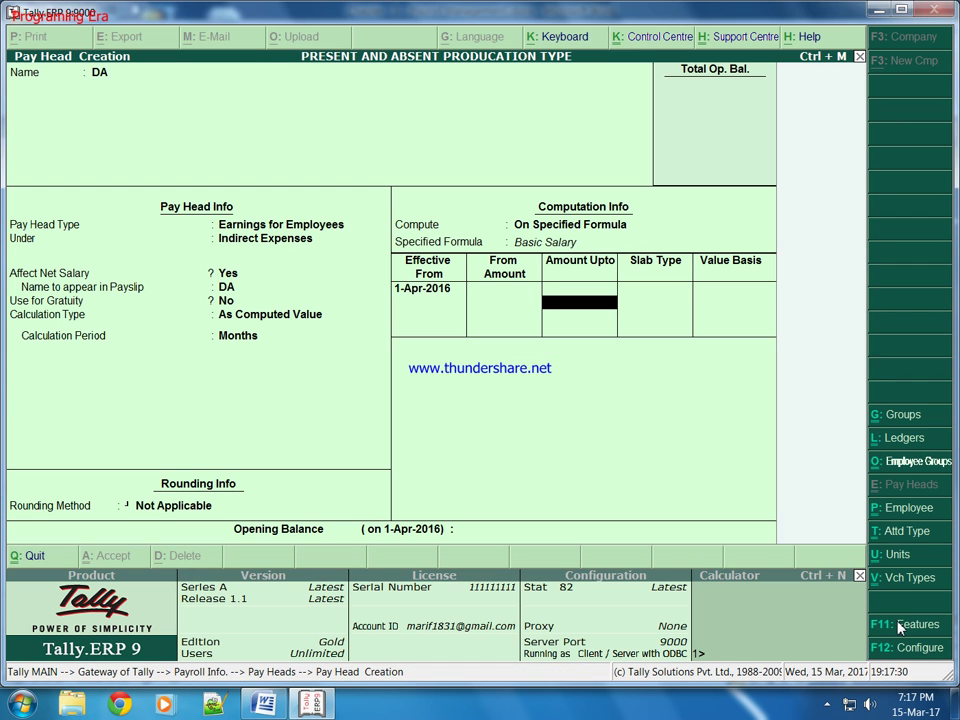
{"action": "key", "text": "Return"}
{"action": "key", "text": "Return"}
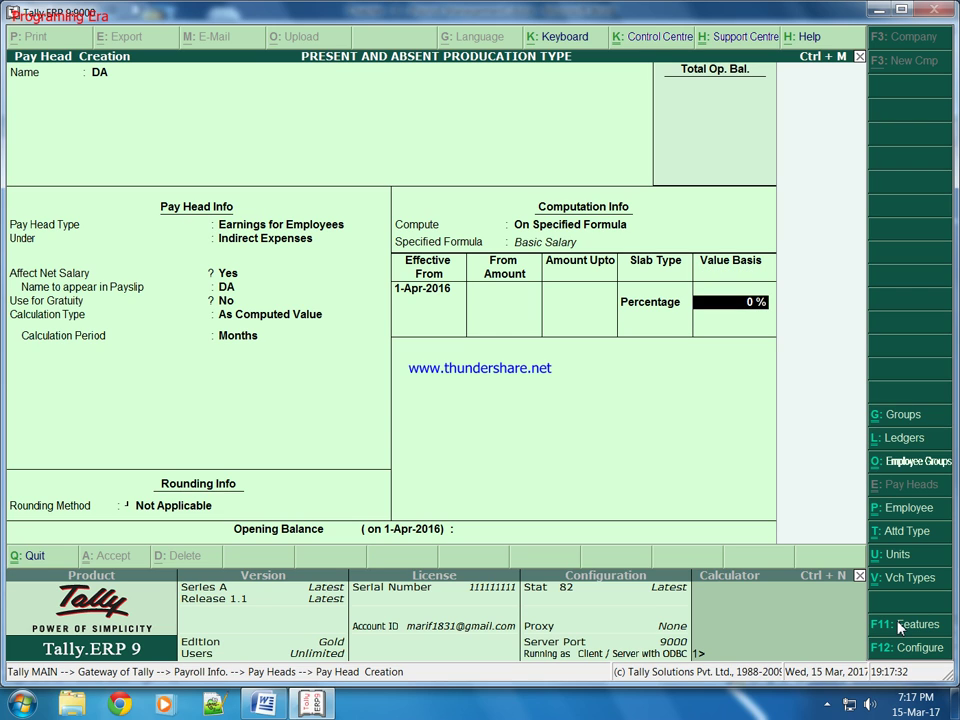
{"action": "type", "text": "40"}
{"action": "key", "text": "Return"}
{"action": "key", "text": "Return"}
{"action": "key", "text": "Return"}
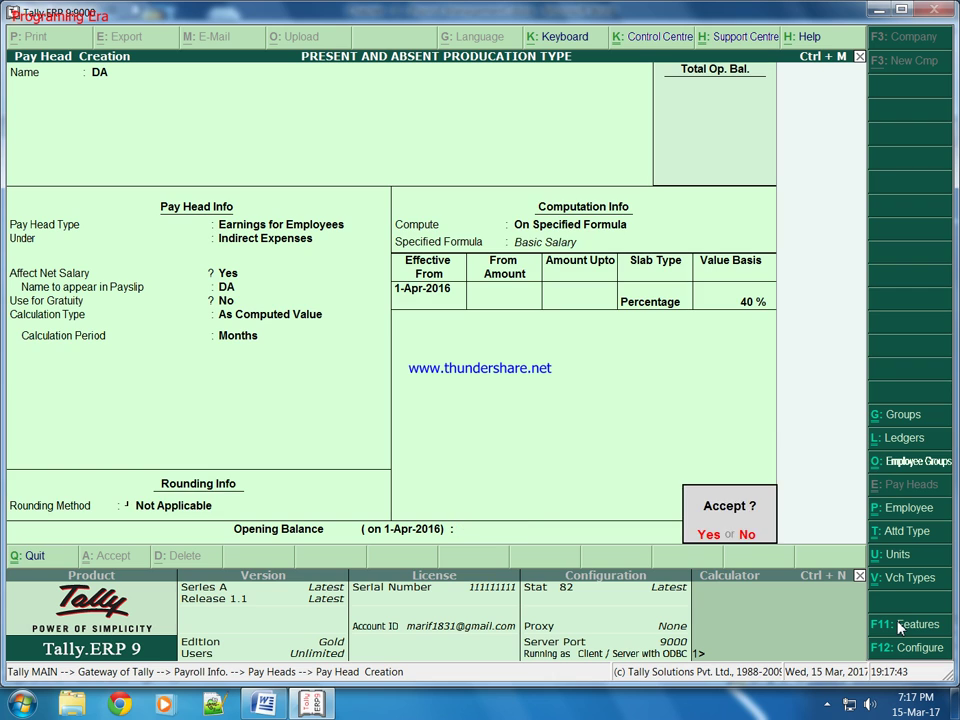
{"action": "key", "text": "Return"}
Step: Name the pay head HRA as an Earning for Employees under Indirect Expenses, As Computed Value
{"action": "type", "text": "HRA"}
{"action": "key", "text": "Return"}
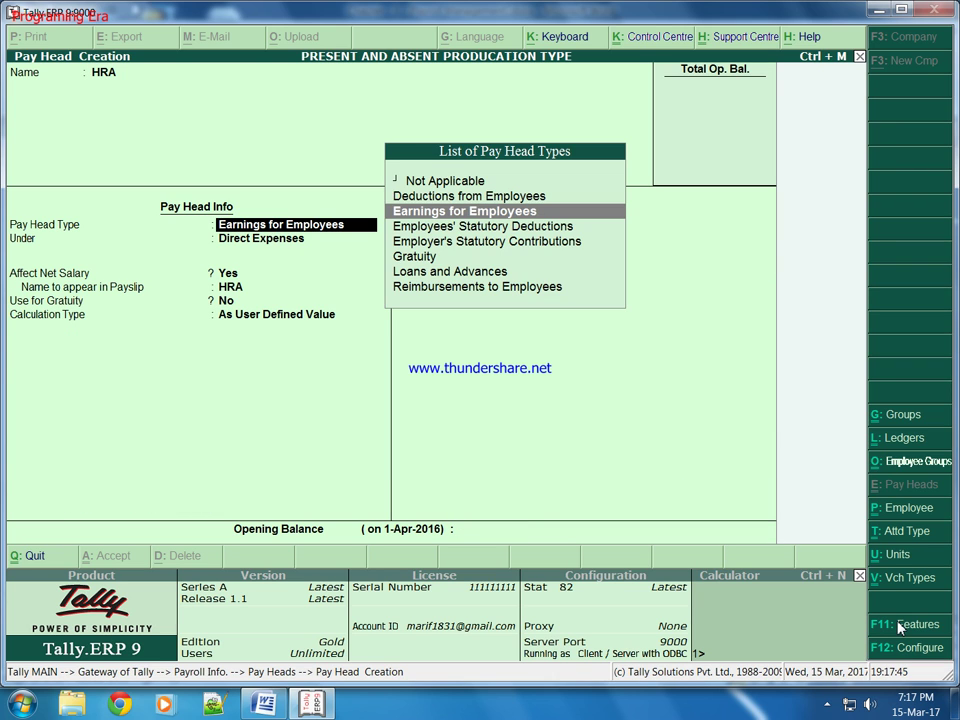
{"action": "key", "text": "Return"}
{"action": "key", "text": "Down"}
{"action": "key", "text": "Return"}
{"action": "key", "text": "Return"}
{"action": "key", "text": "Return"}
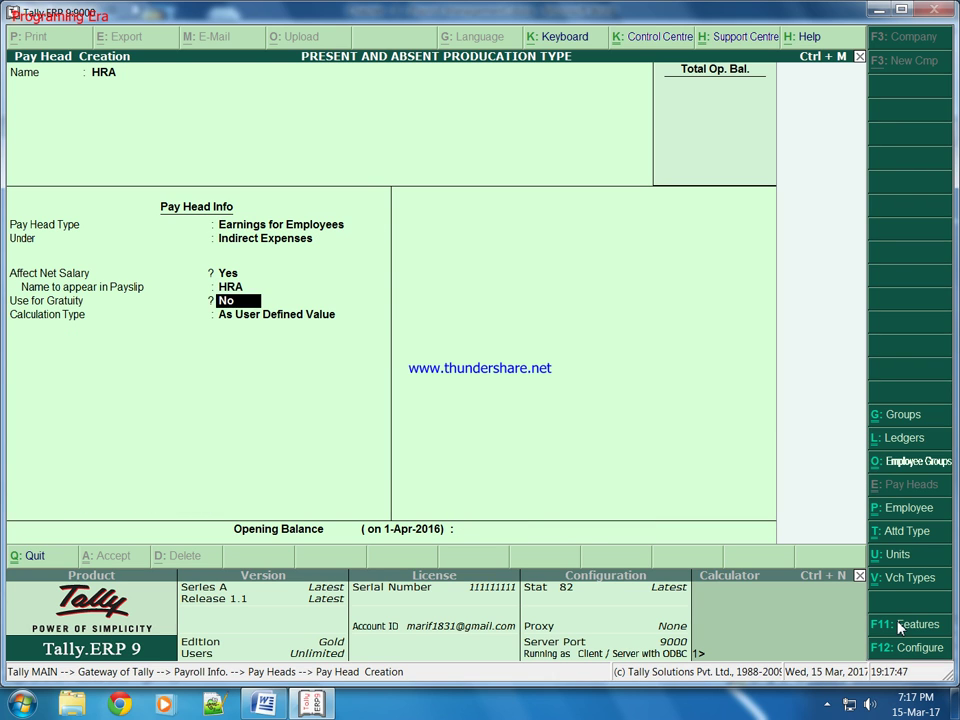
{"action": "key", "text": "Return"}
{"action": "key", "text": "Down"}
{"action": "key", "text": "Up"}
{"action": "key", "text": "Up"}
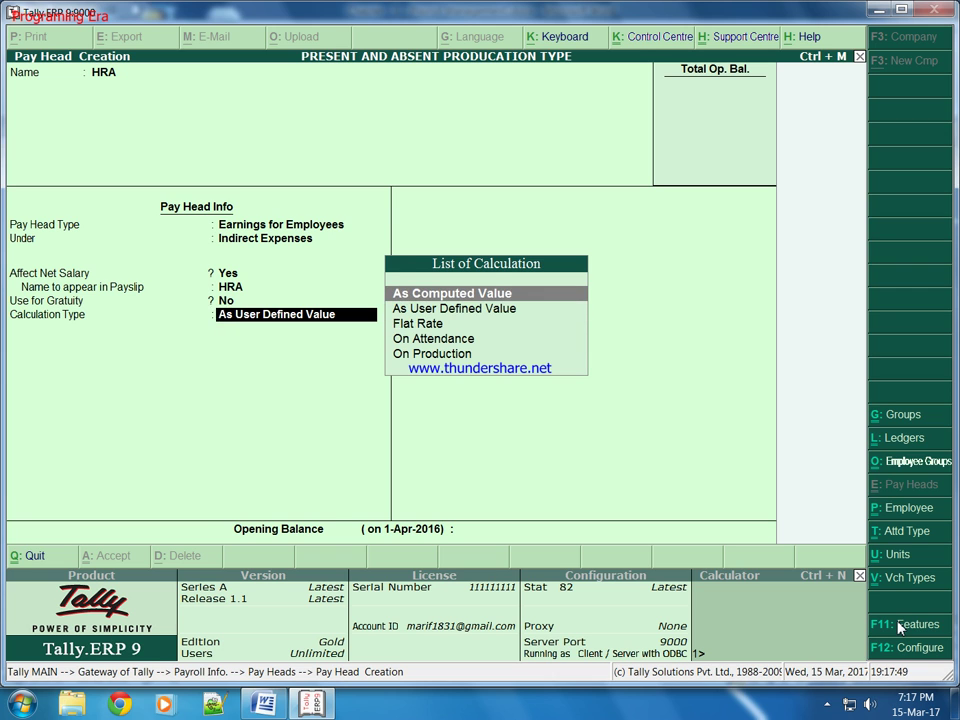
{"action": "key", "text": "Return"}
{"action": "key", "text": "r"}
{"action": "key", "text": "BackSpace"}
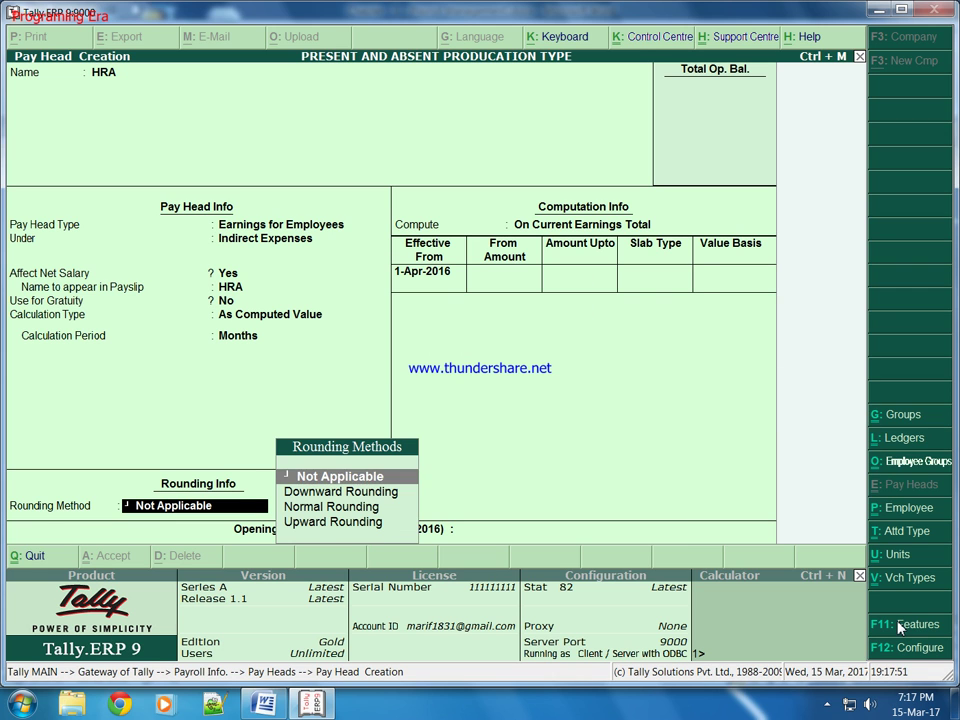
{"action": "key", "text": "Return"}
{"action": "key", "text": "Down"}
Step: Compute HRA as a 20% percentage slab on Basic Salary plus DA, and save it
{"action": "key", "text": "Down"}
{"action": "key", "text": "Return"}
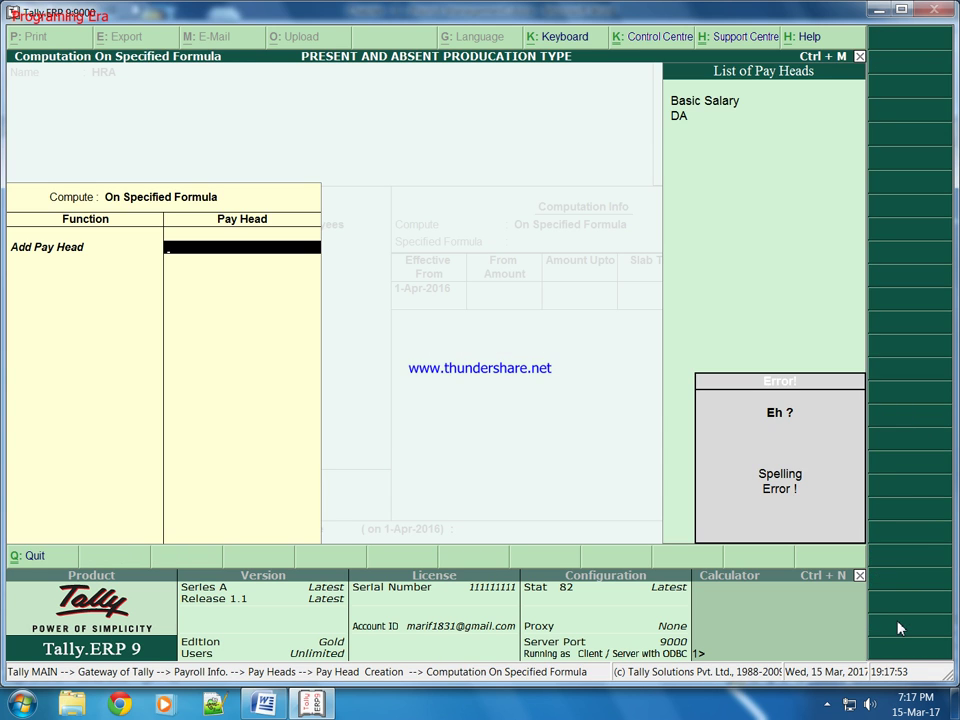
{"action": "key", "text": "BackSpace"}
{"action": "key", "text": "Down"}
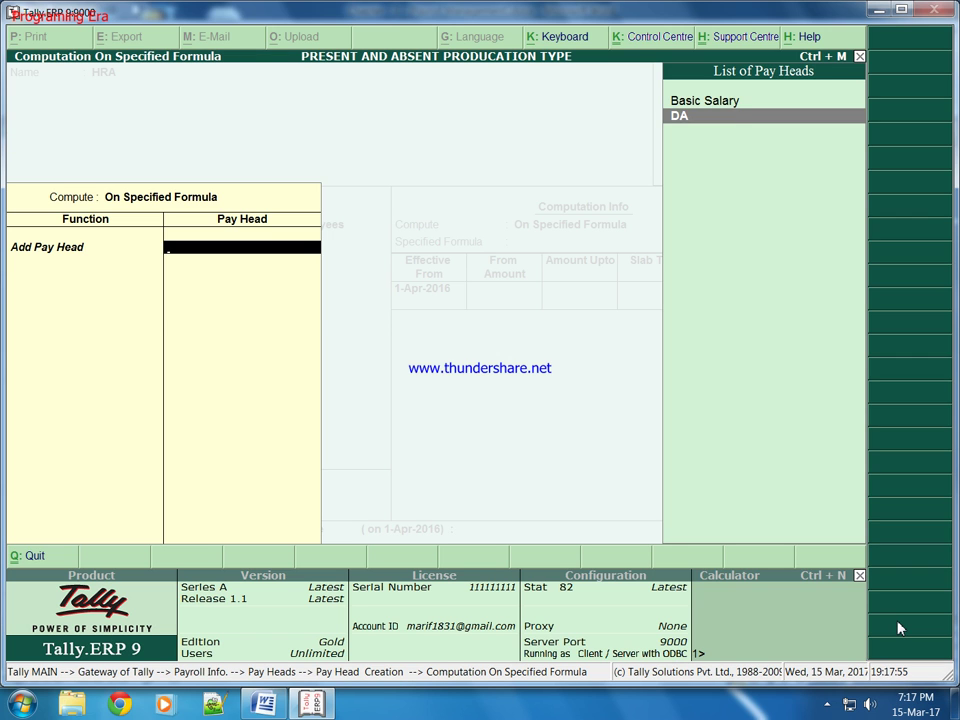
{"action": "key", "text": "Return"}
{"action": "key", "text": "Down"}
{"action": "key", "text": "Return"}
{"action": "key", "text": "Down"}
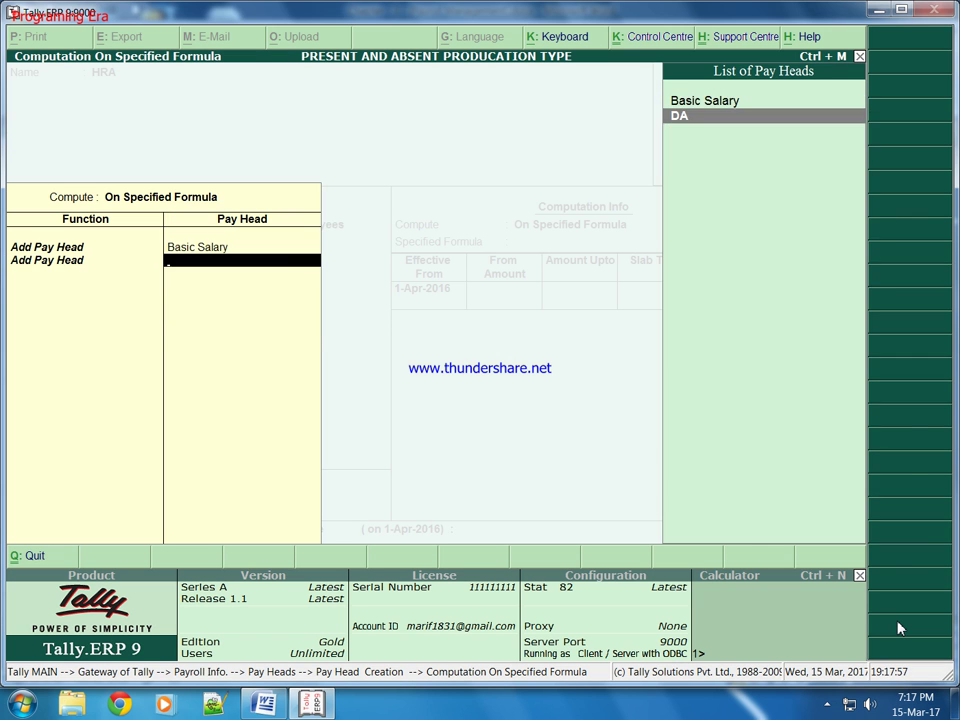
{"action": "key", "text": "Return"}
{"action": "key", "text": "Return"}
{"action": "key", "text": "Return"}
{"action": "key", "text": "Return"}
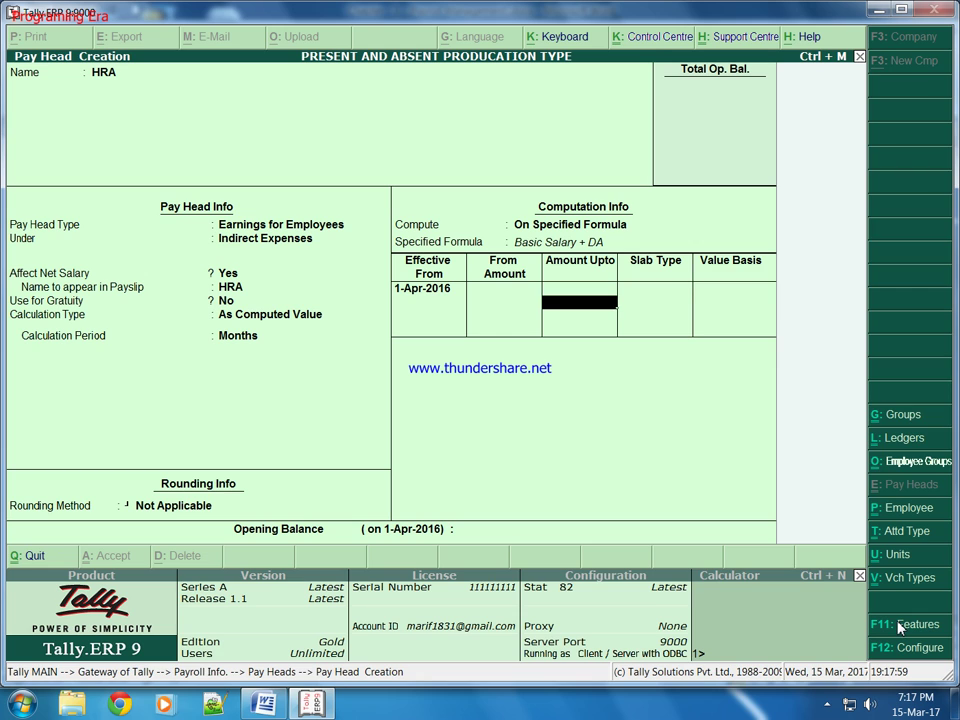
{"action": "key", "text": "Return"}
{"action": "key", "text": "Return"}
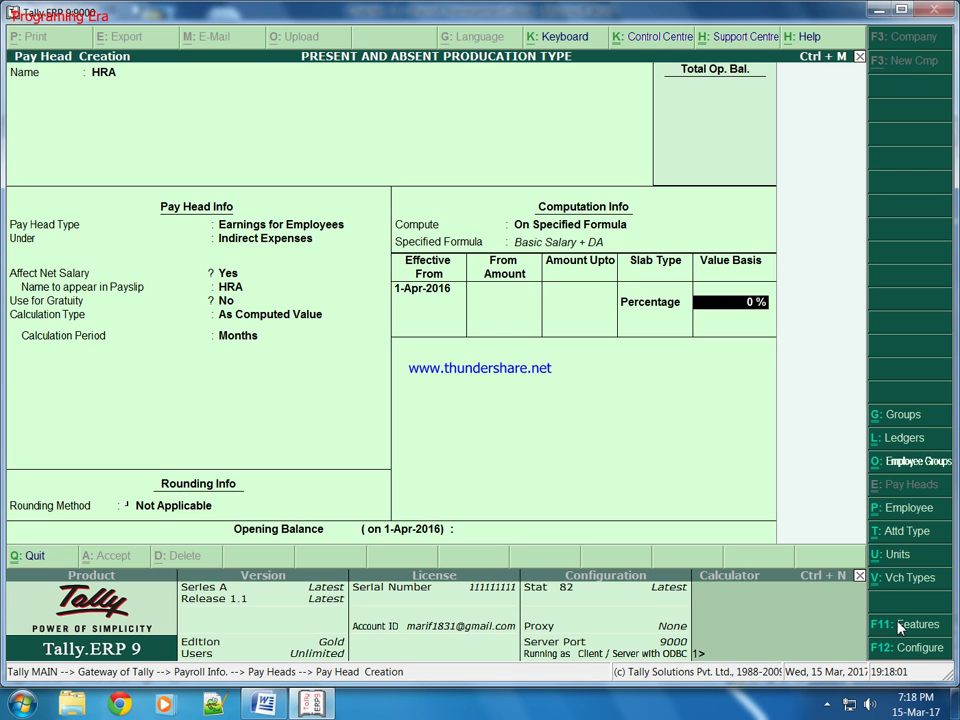
{"action": "type", "text": "20"}
{"action": "key", "text": "Return"}
{"action": "key", "text": "Return"}
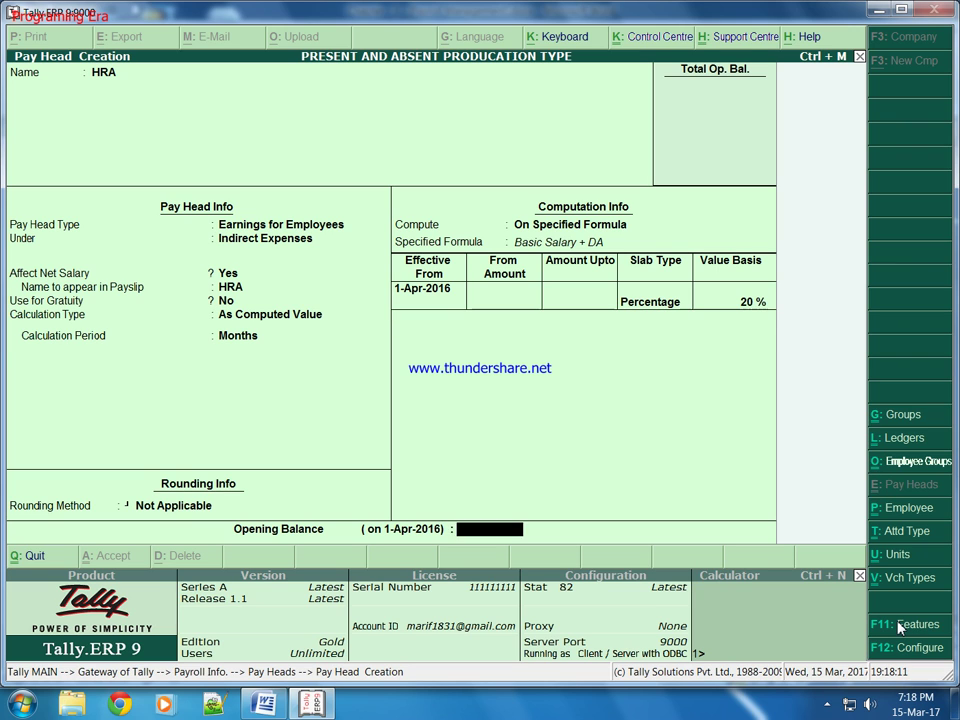
{"action": "key", "text": "Return"}
Step: Name a new pay head TA as an Earning for Employees under Indirect Expenses, As Computed Value
{"action": "type", "text": "TA"}
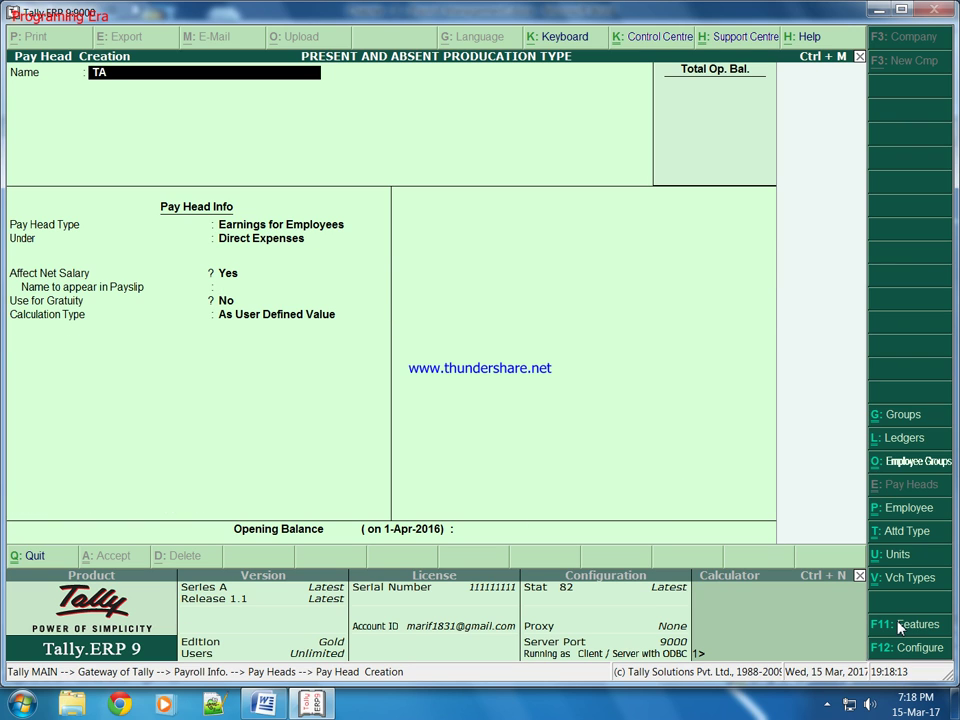
{"action": "key", "text": "Return"}
{"action": "key", "text": "Return"}
{"action": "key", "text": "Down"}
{"action": "key", "text": "Return"}
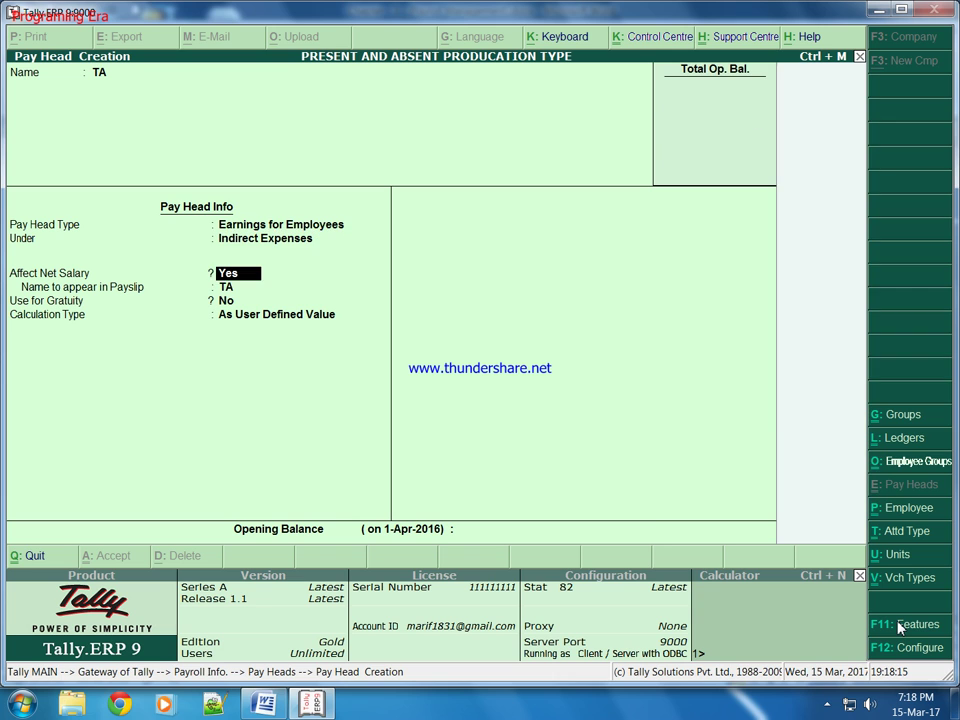
{"action": "key", "text": "Return"}
{"action": "key", "text": "Return"}
{"action": "key", "text": "Return"}
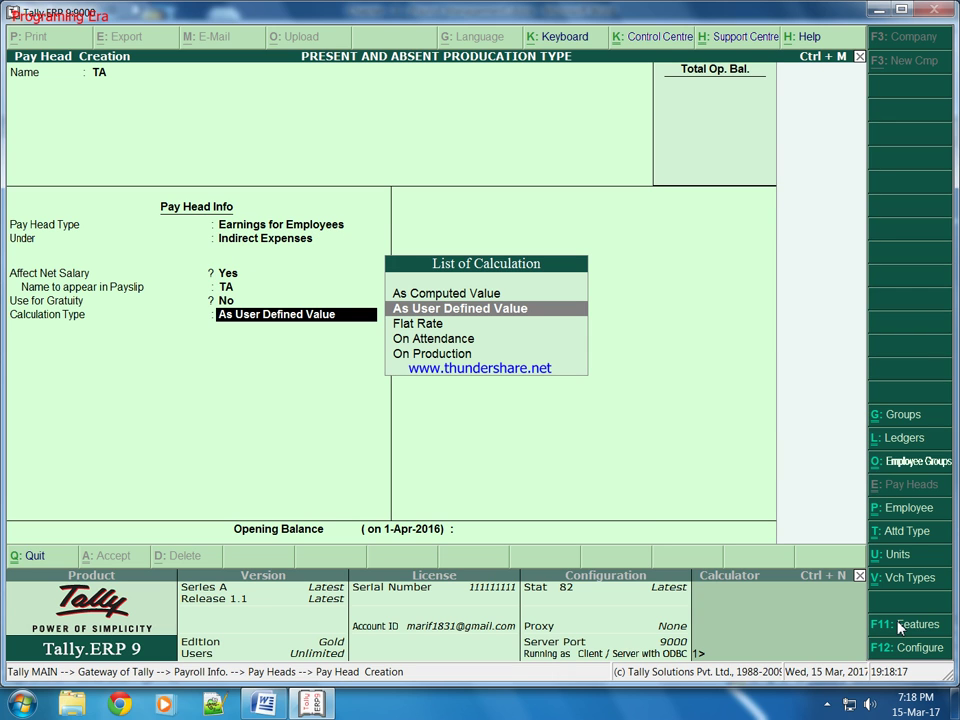
{"action": "key", "text": "Up"}
{"action": "key", "text": "Return"}
{"action": "key", "text": "Return"}
{"action": "key", "text": "Return"}
{"action": "key", "text": "Down"}
{"action": "key", "text": "Down"}
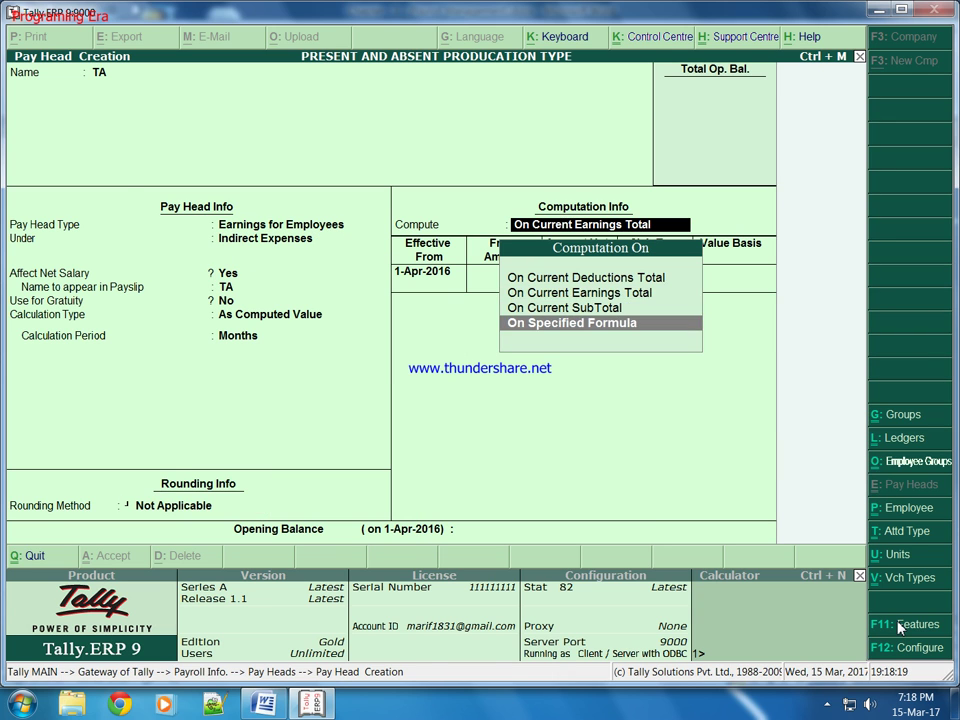
Step: Build the TA formula from Basic Salary, DA and HRA
{"action": "key", "text": "Return"}
{"action": "key", "text": "Return"}
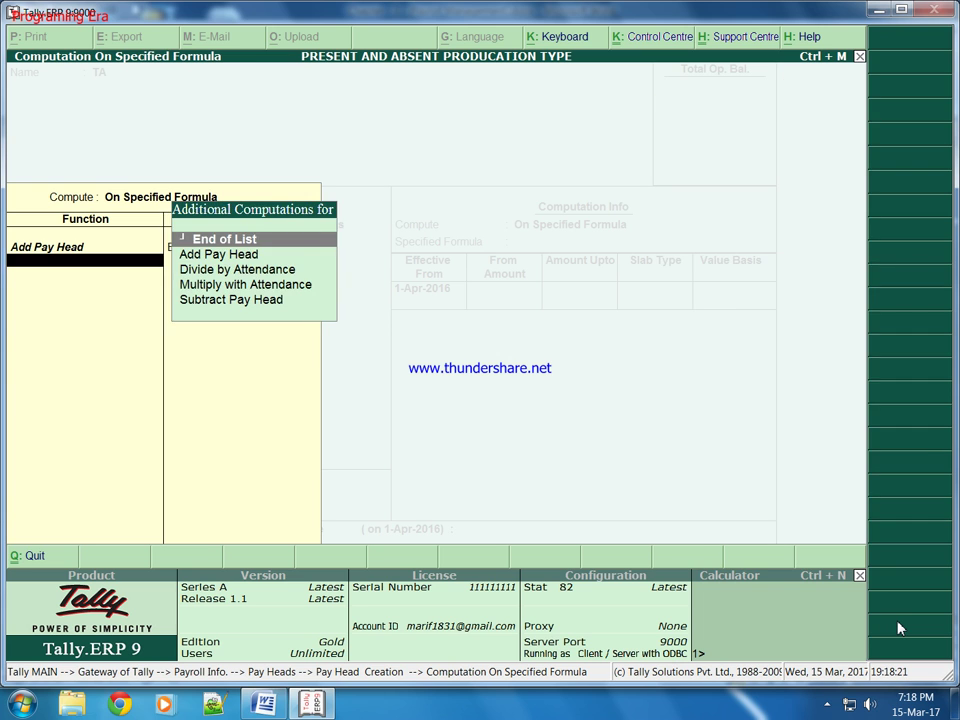
{"action": "key", "text": "Down"}
{"action": "key", "text": "Return"}
{"action": "key", "text": "Return"}
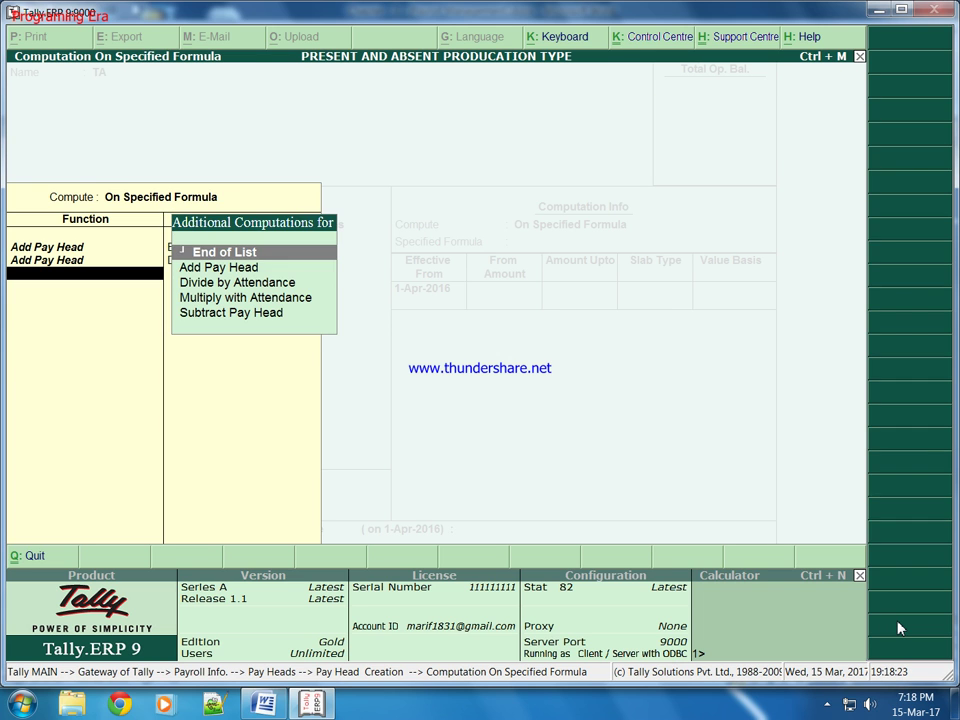
{"action": "key", "text": "Down"}
{"action": "key", "text": "Return"}
{"action": "key", "text": "Down"}
{"action": "key", "text": "Return"}
{"action": "key", "text": "Return"}
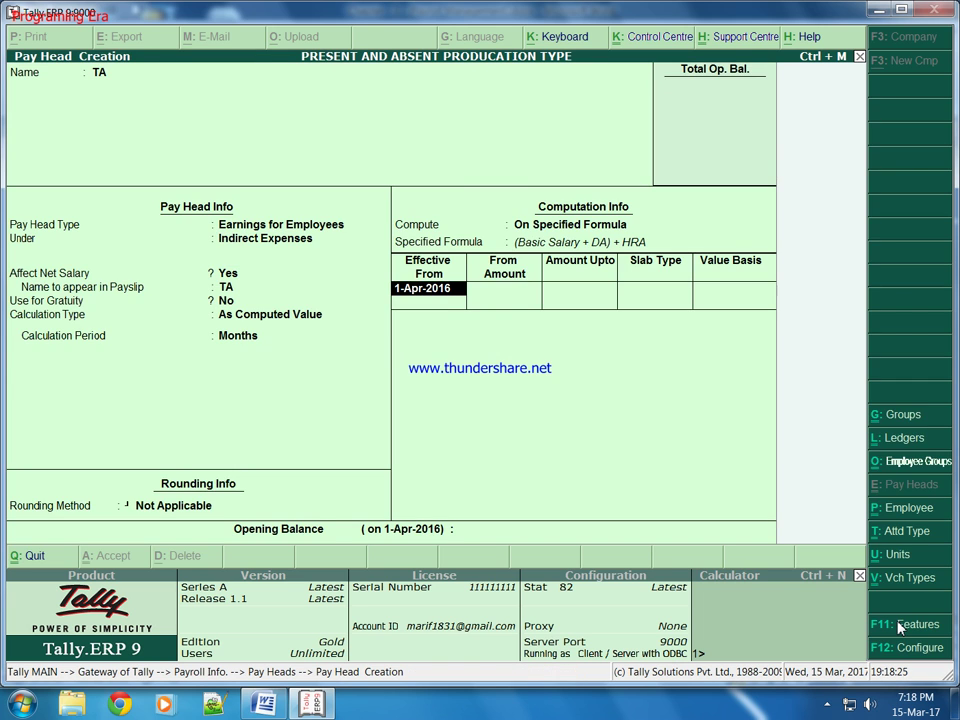
{"action": "key", "text": "Return"}
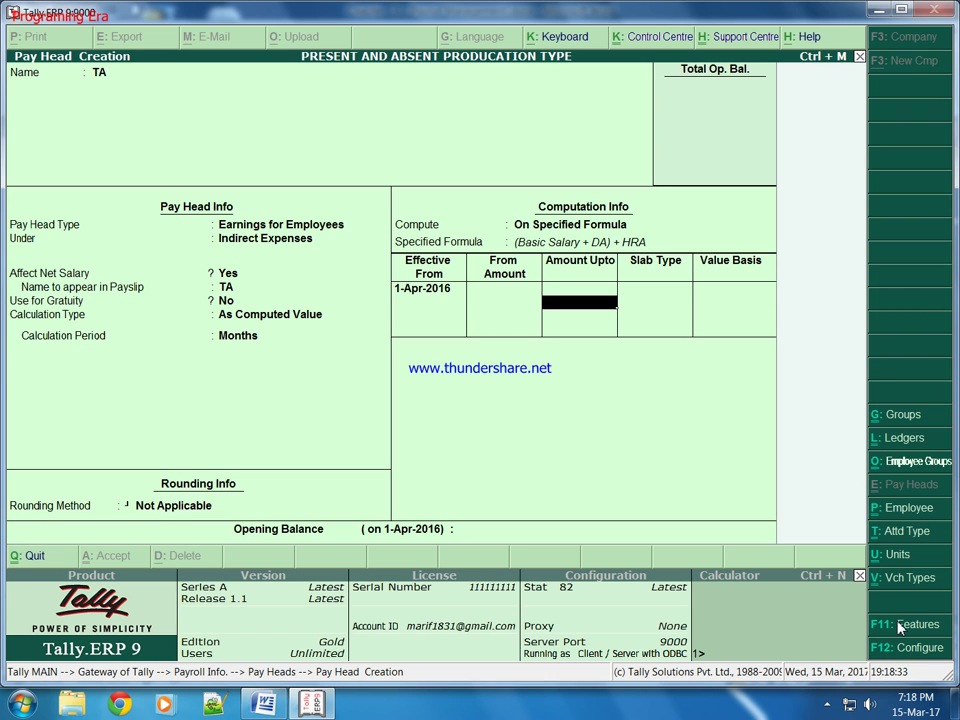
Step: Add the first TA slab: a Value of 1,000 up to 9,000
{"action": "type", "text": "9000"}
{"action": "key", "text": "Return"}
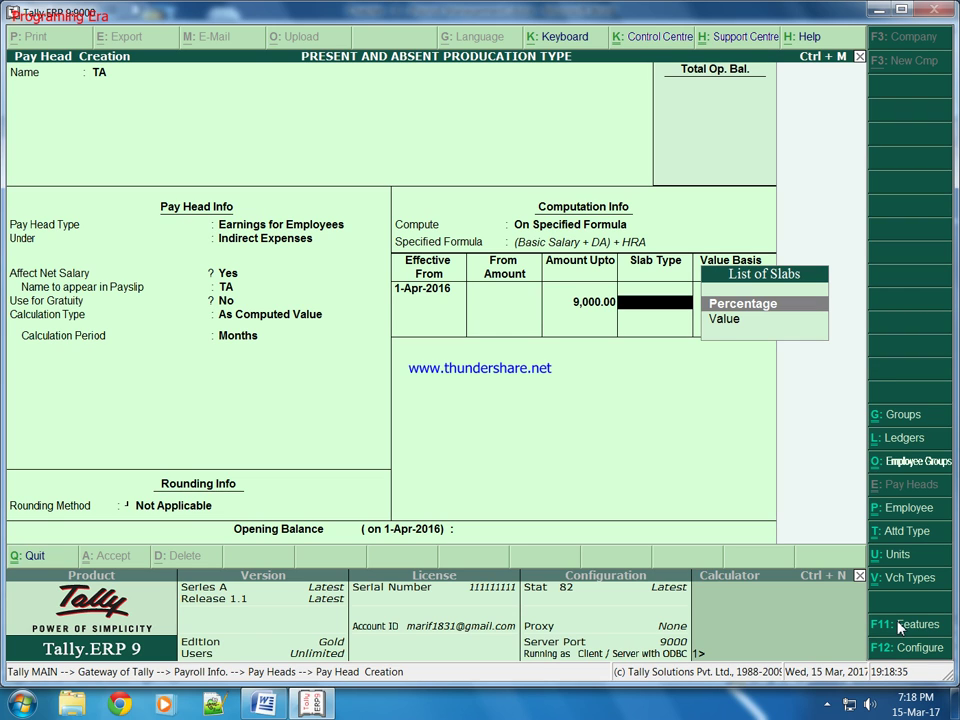
{"action": "key", "text": "Down"}
{"action": "key", "text": "Return"}
{"action": "type", "text": "1000"}
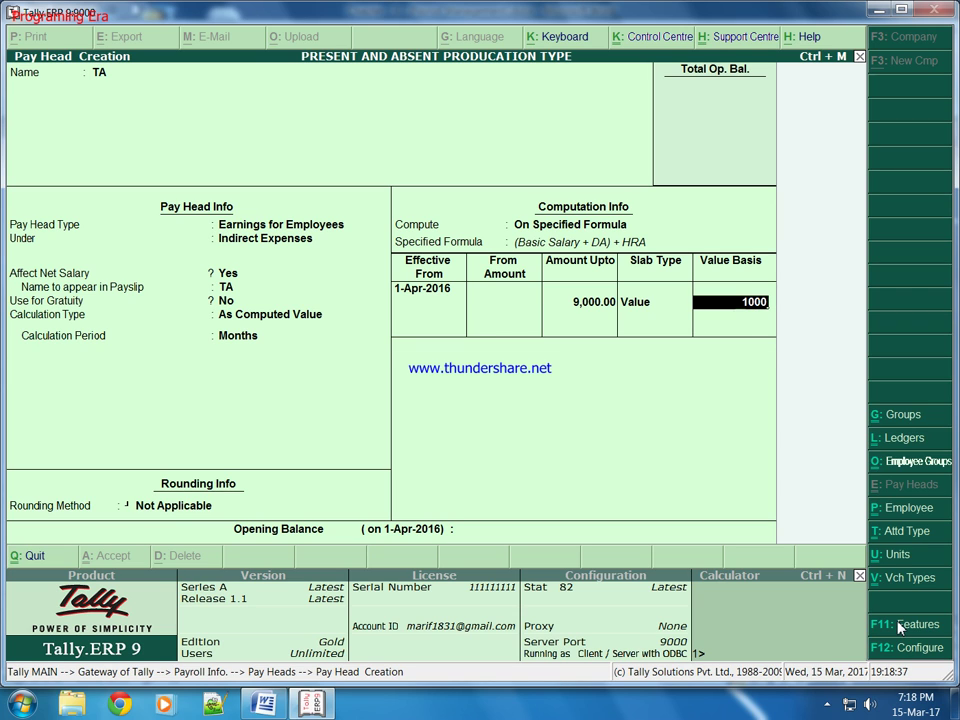
{"action": "key", "text": "Return"}
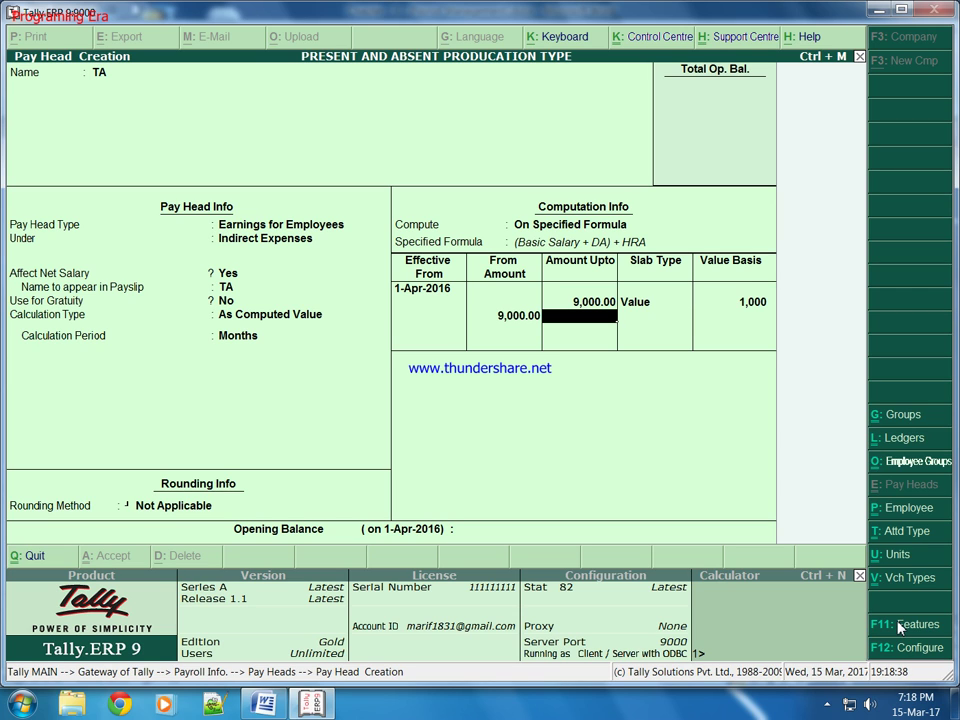
Step: Add a 1,500 Value slab up to 12,000 and a 2,000 Value slab above, saving TA
{"action": "type", "text": "12000"}
{"action": "key", "text": "Return"}
{"action": "key", "text": "Down"}
{"action": "key", "text": "Return"}
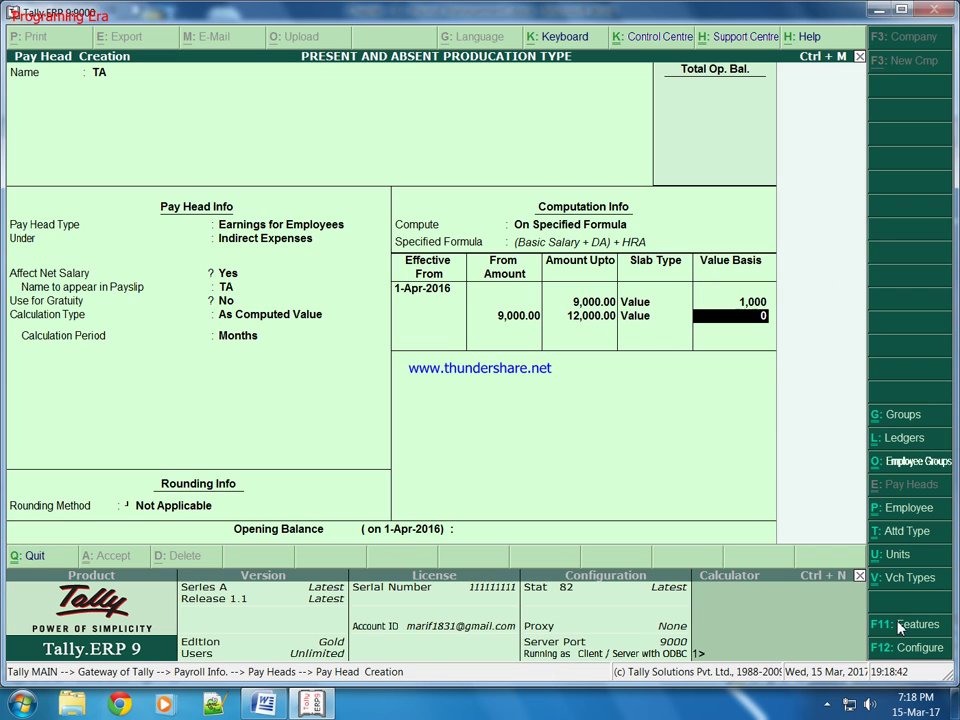
{"action": "type", "text": "15000"}
{"action": "key", "text": "BackSpace"}
{"action": "key", "text": "Return"}
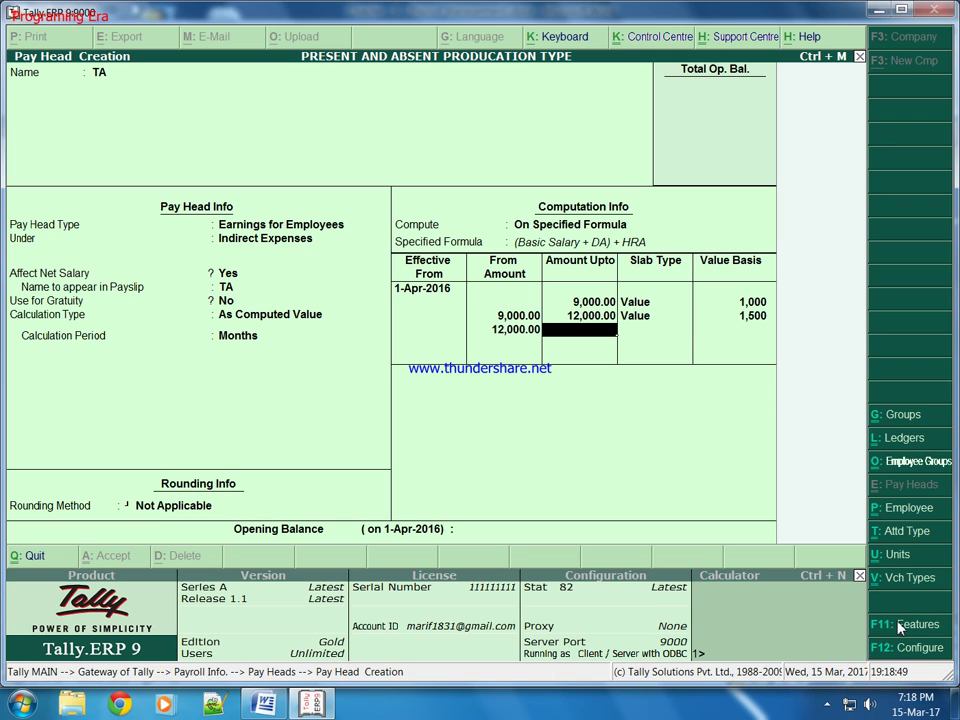
{"action": "key", "text": "Return"}
{"action": "key", "text": "Return"}
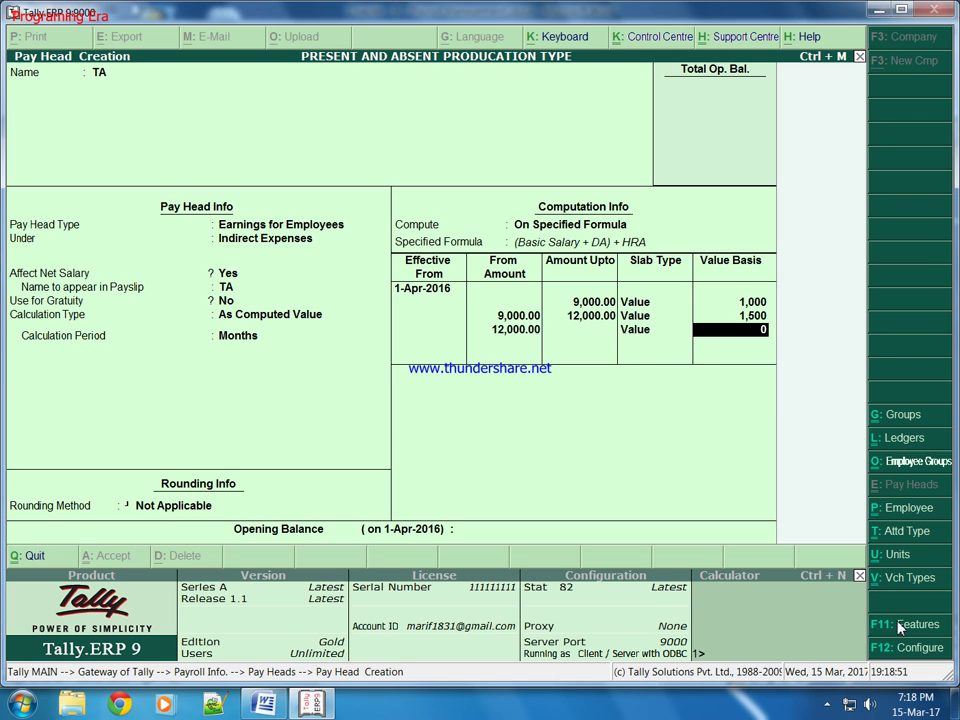
{"action": "type", "text": "2000"}
{"action": "key", "text": "Return"}
{"action": "key", "text": "Return"}
{"action": "key", "text": "Return"}
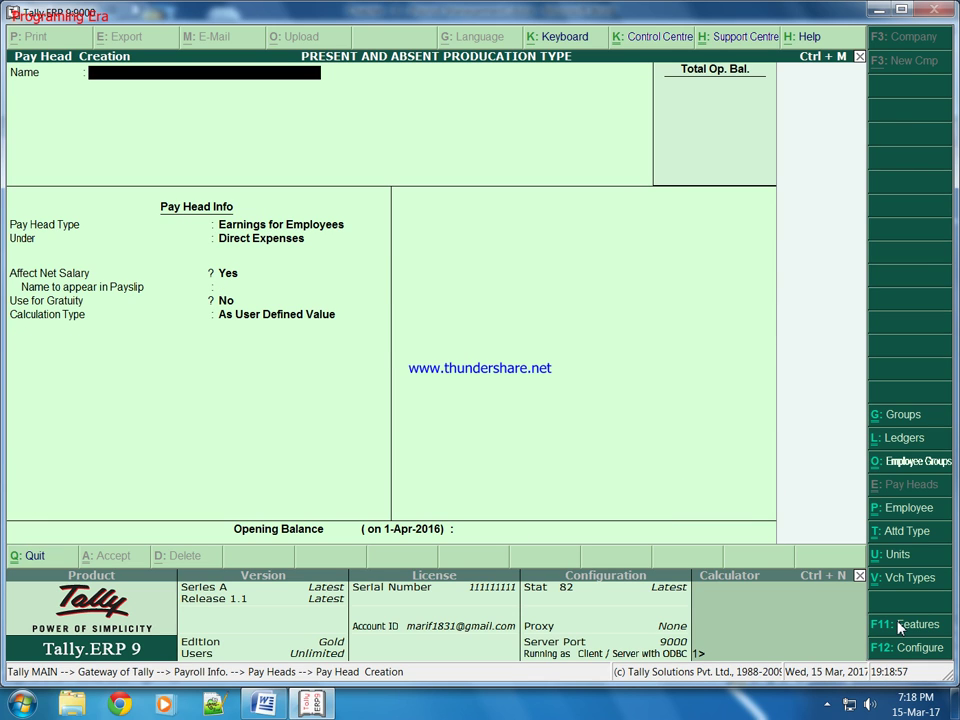
Step: Name the pay head PF as a Deduction from Employees under Indirect Incomes, computed monthly
{"action": "type", "text": "PF"}
{"action": "key", "text": "Return"}
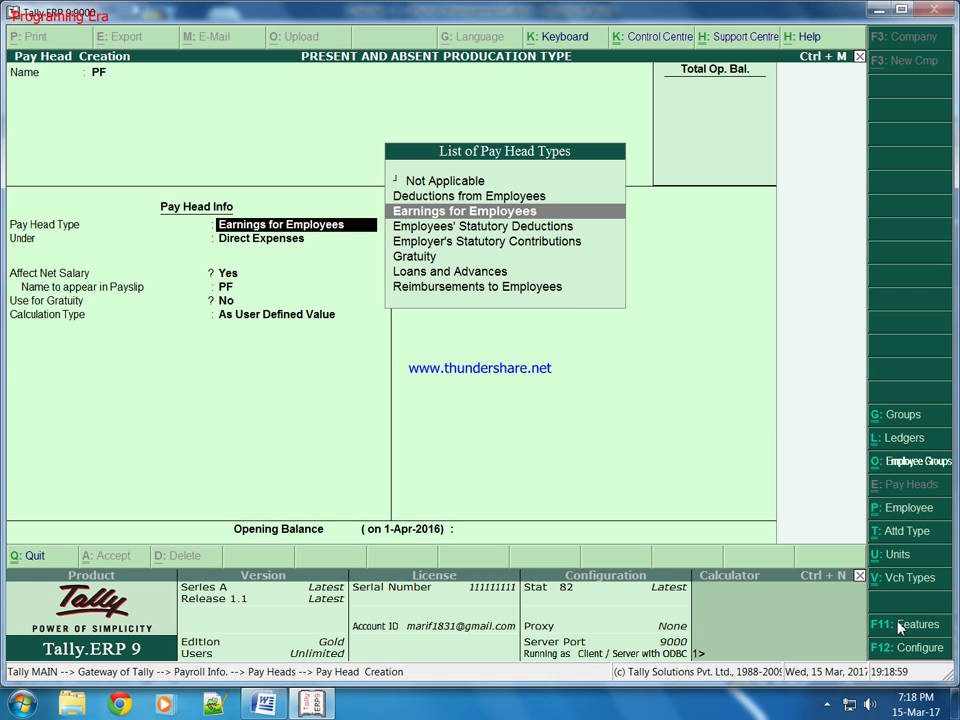
{"action": "key", "text": "Down"}
{"action": "key", "text": "Down"}
{"action": "key", "text": "Up"}
{"action": "key", "text": "Up"}
{"action": "key", "text": "Up"}
{"action": "key", "text": "Return"}
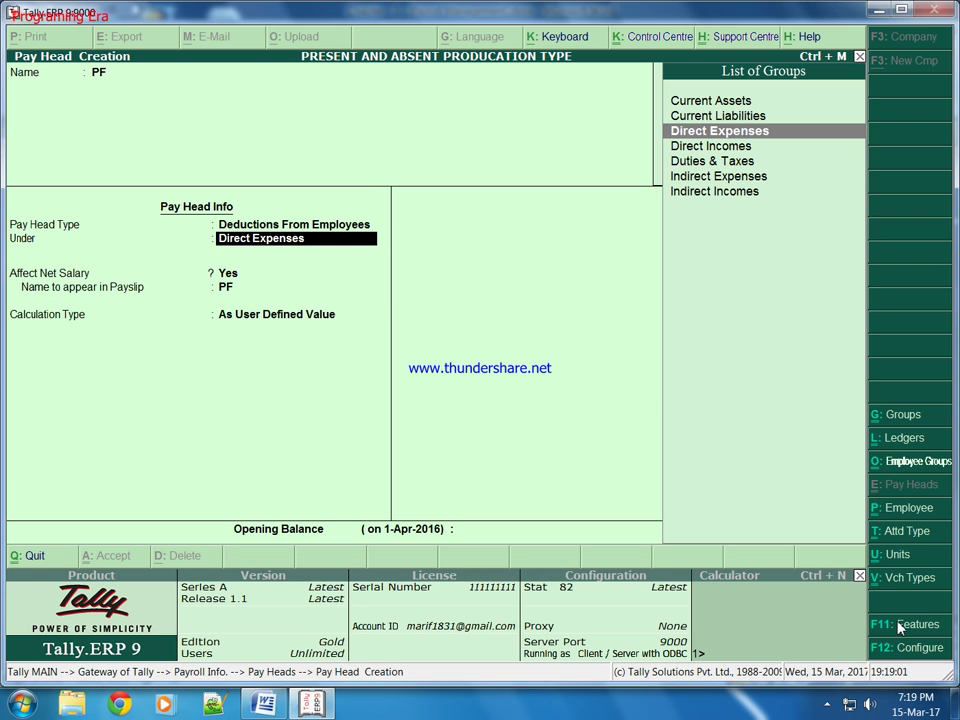
{"action": "key", "text": "Down"}
{"action": "key", "text": "Down"}
{"action": "key", "text": "Down"}
{"action": "key", "text": "Down"}
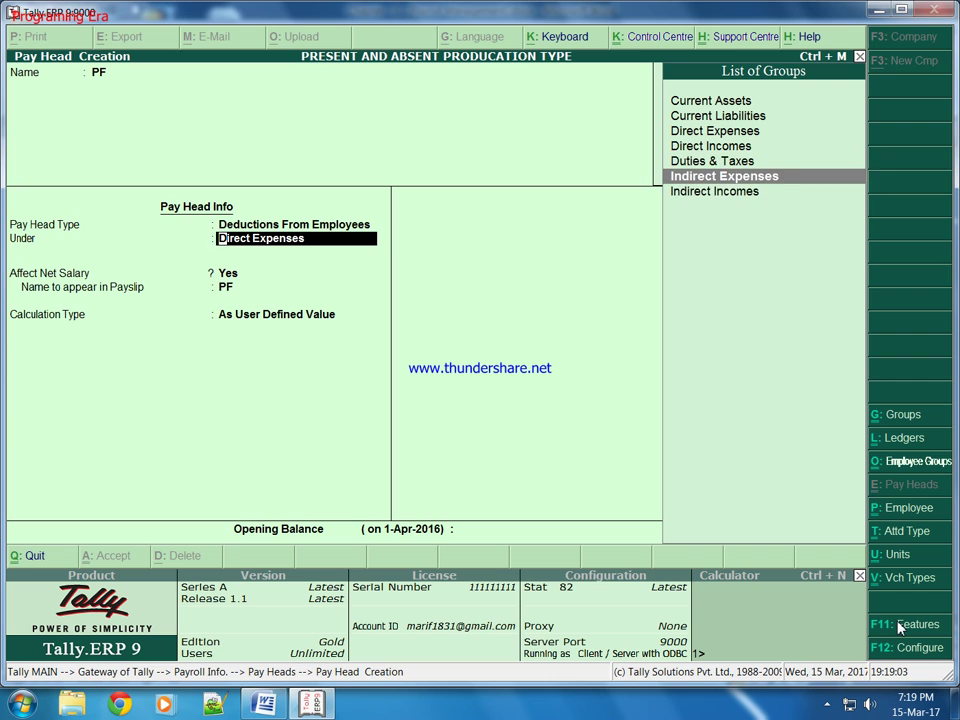
{"action": "key", "text": "Return"}
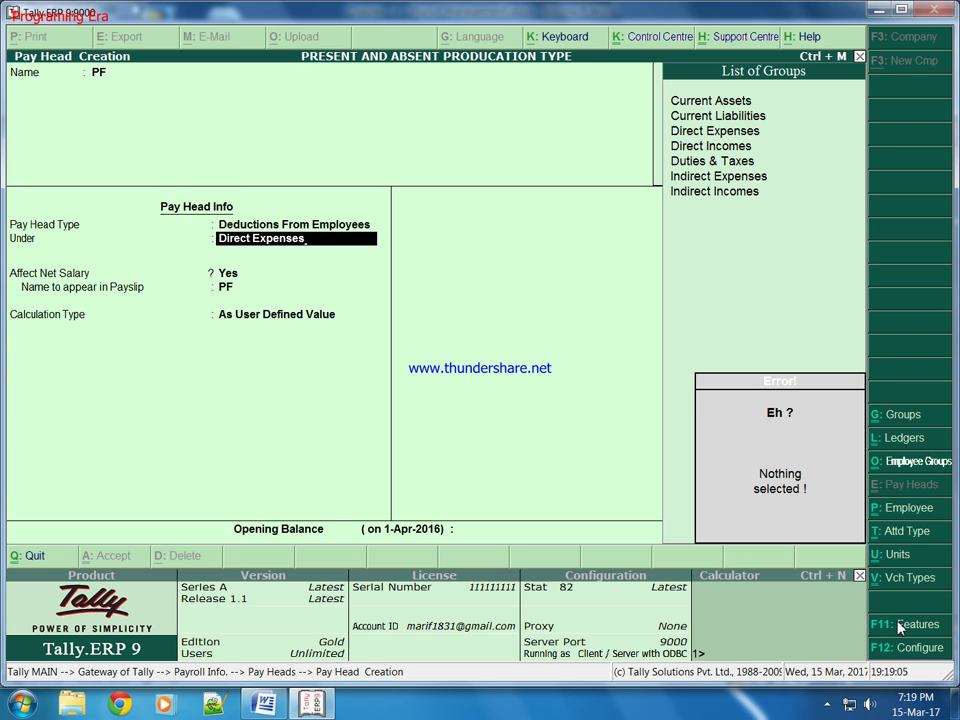
{"action": "key", "text": "Return"}
{"action": "key", "text": "Return"}
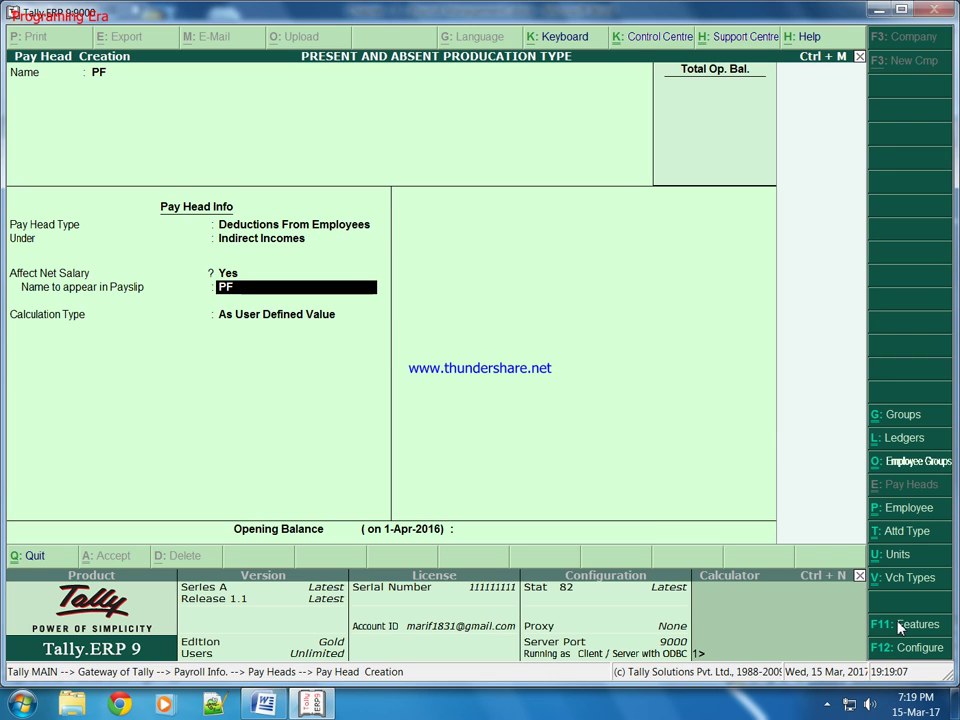
{"action": "key", "text": "Return"}
{"action": "key", "text": "Up"}
{"action": "key", "text": "Return"}
{"action": "key", "text": "Return"}
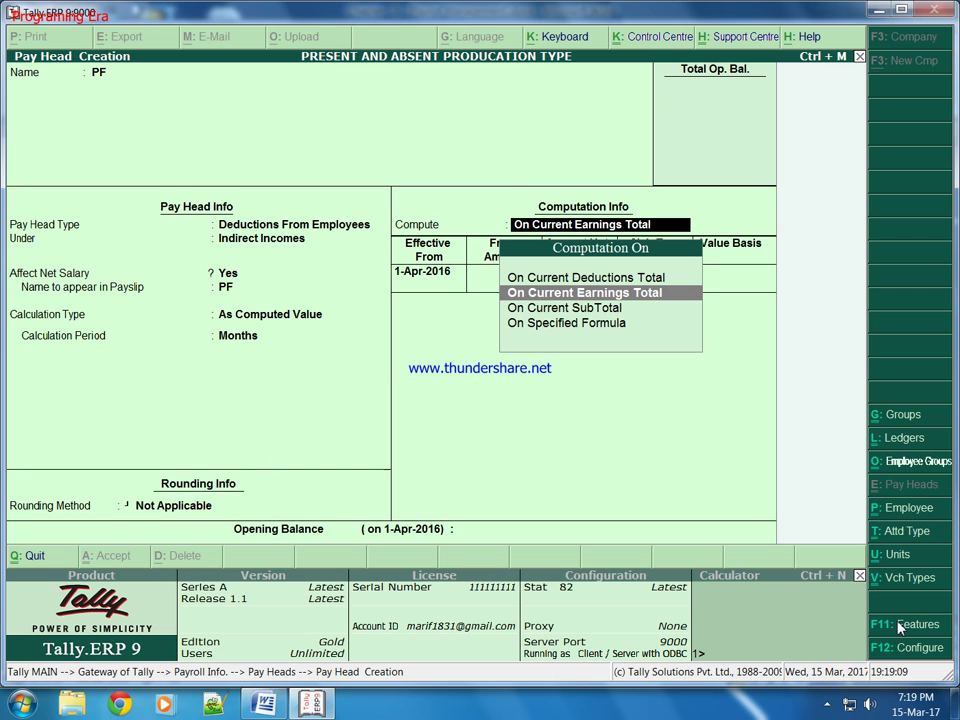
Step: Compute PF on a specified formula of Basic Salary, DA, HRA and TA
{"action": "key", "text": "Down"}
{"action": "key", "text": "Down"}
{"action": "key", "text": "Return"}
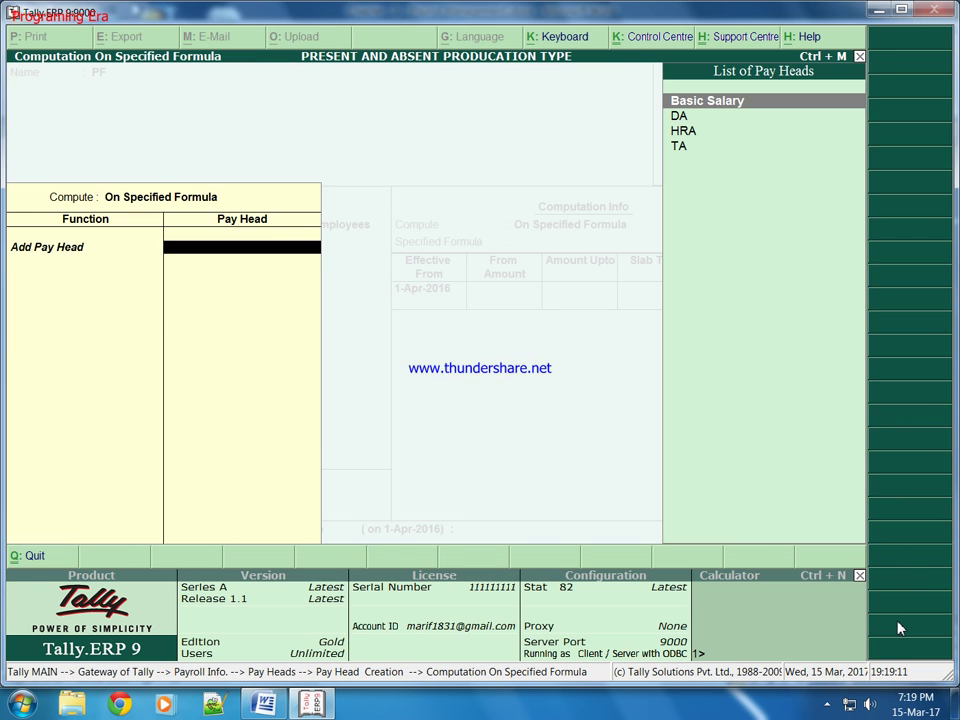
{"action": "key", "text": "Return"}
{"action": "key", "text": "Down"}
{"action": "key", "text": "Return"}
{"action": "key", "text": "Return"}
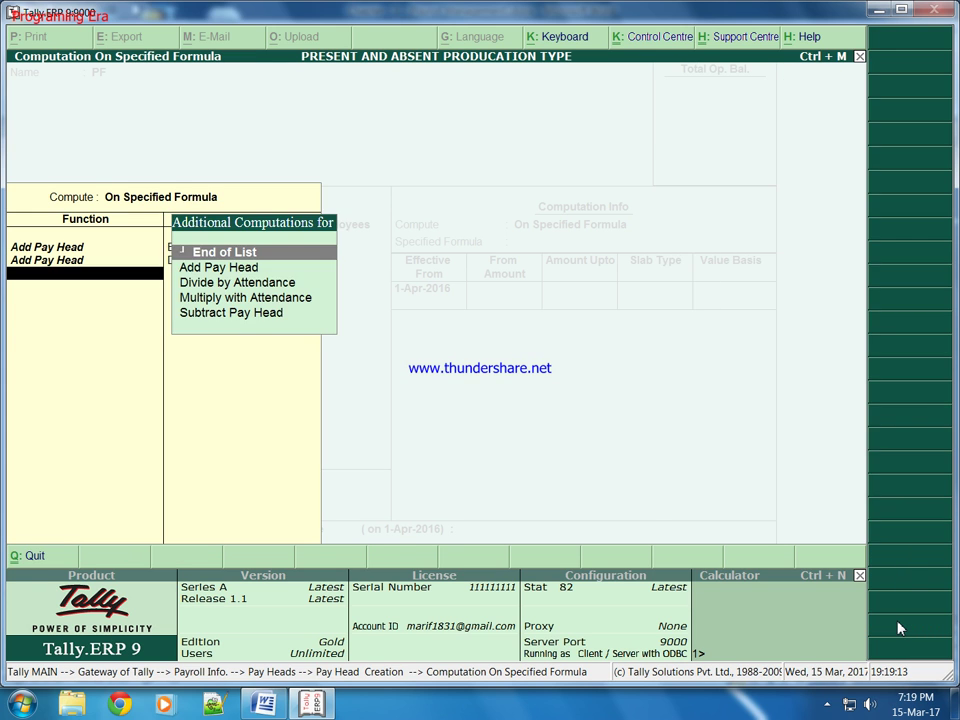
{"action": "key", "text": "Down"}
{"action": "key", "text": "Return"}
{"action": "key", "text": "Down"}
{"action": "key", "text": "Return"}
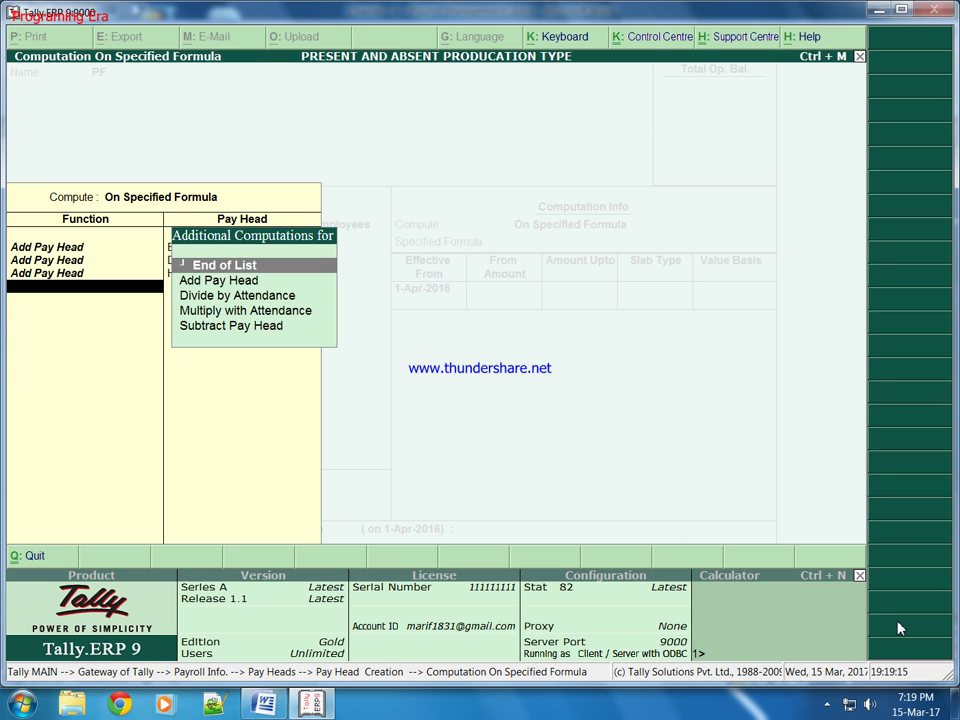
{"action": "key", "text": "Down"}
{"action": "key", "text": "Return"}
{"action": "key", "text": "Down"}
{"action": "key", "text": "Down"}
{"action": "key", "text": "Down"}
{"action": "key", "text": "Return"}
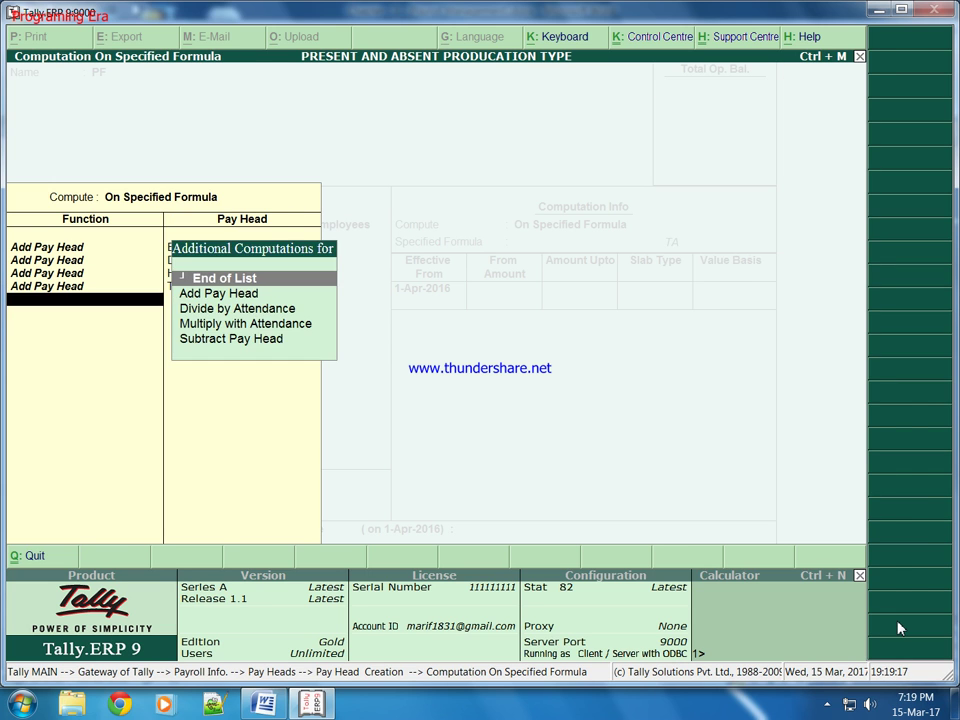
{"action": "key", "text": "Return"}
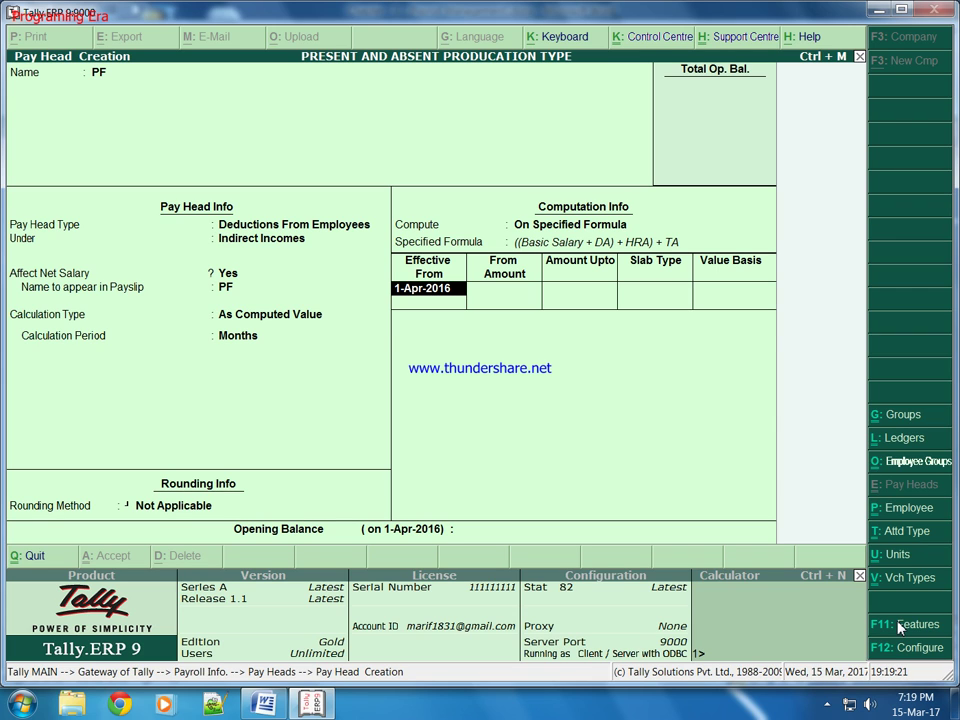
Step: Give PF a 2.5% percentage slab effective 1-Apr-2016 and save it
{"action": "key", "text": "Return"}
{"action": "key", "text": "Return"}
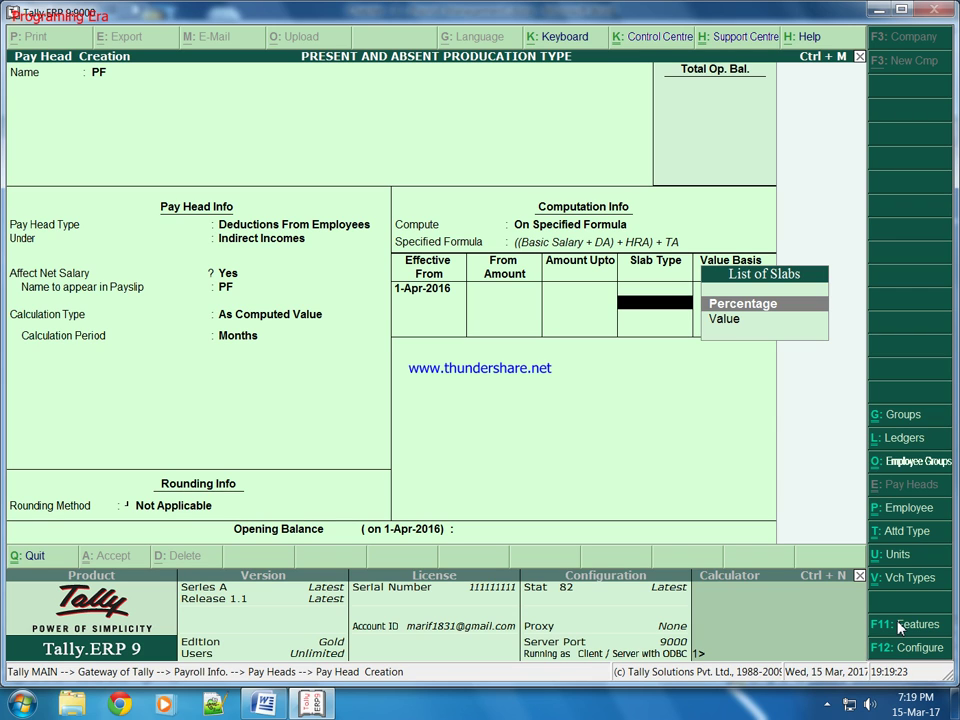
{"action": "key", "text": "Return"}
{"action": "type", "text": "12."}
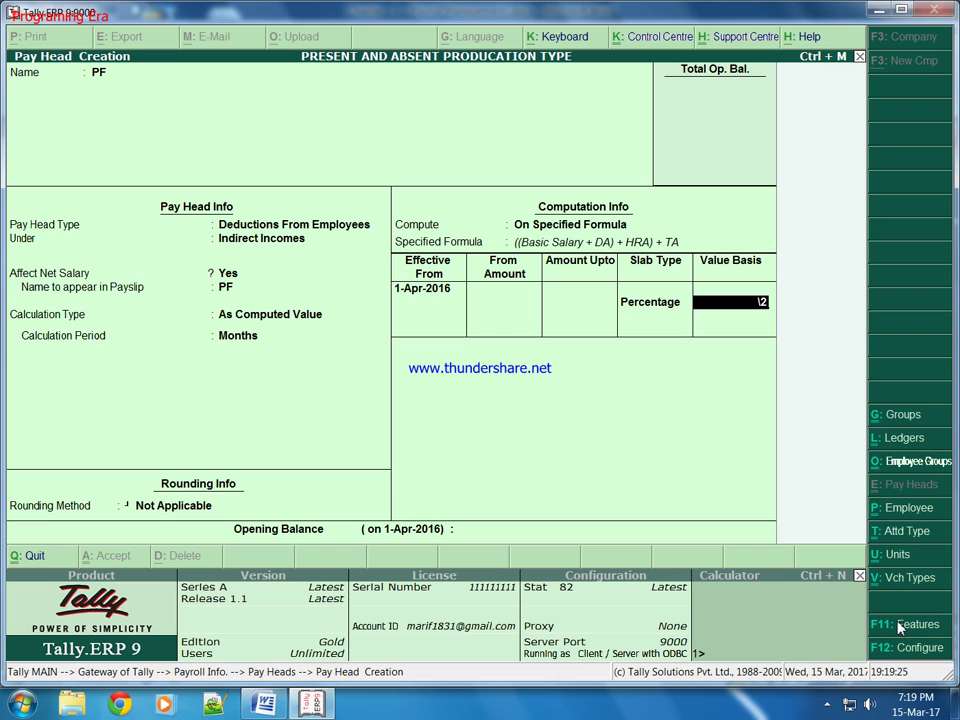
{"action": "key", "text": "BackSpace"}
{"action": "key", "text": "BackSpace"}
{"action": "type", "text": "2.5"}
{"action": "key", "text": "Return"}
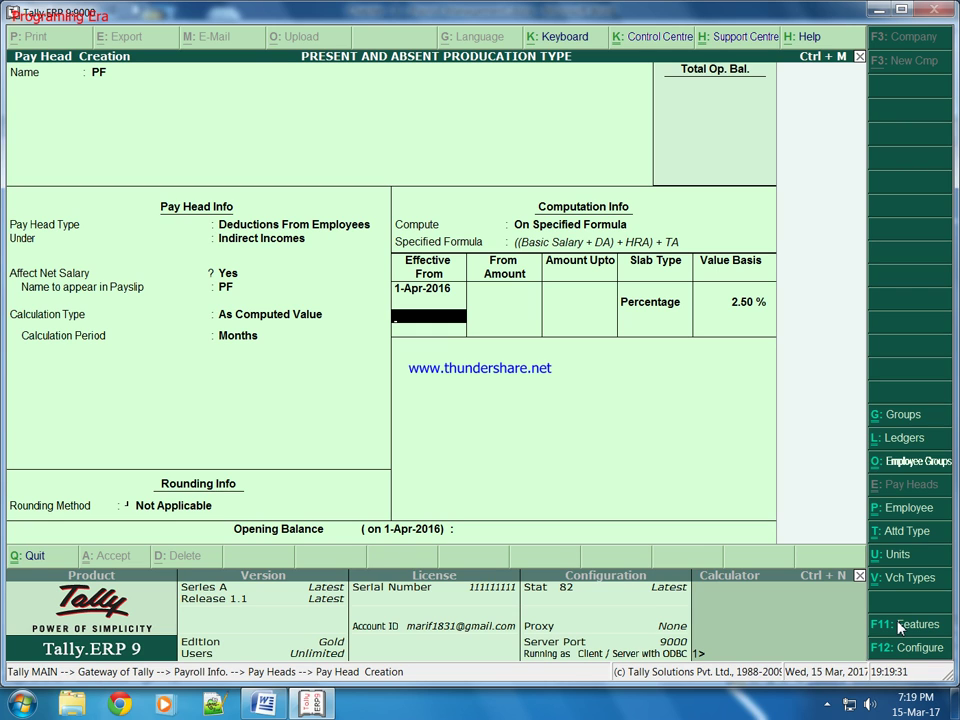
{"action": "key", "text": "Return"}
{"action": "key", "text": "Return"}
{"action": "key", "text": "Return"}
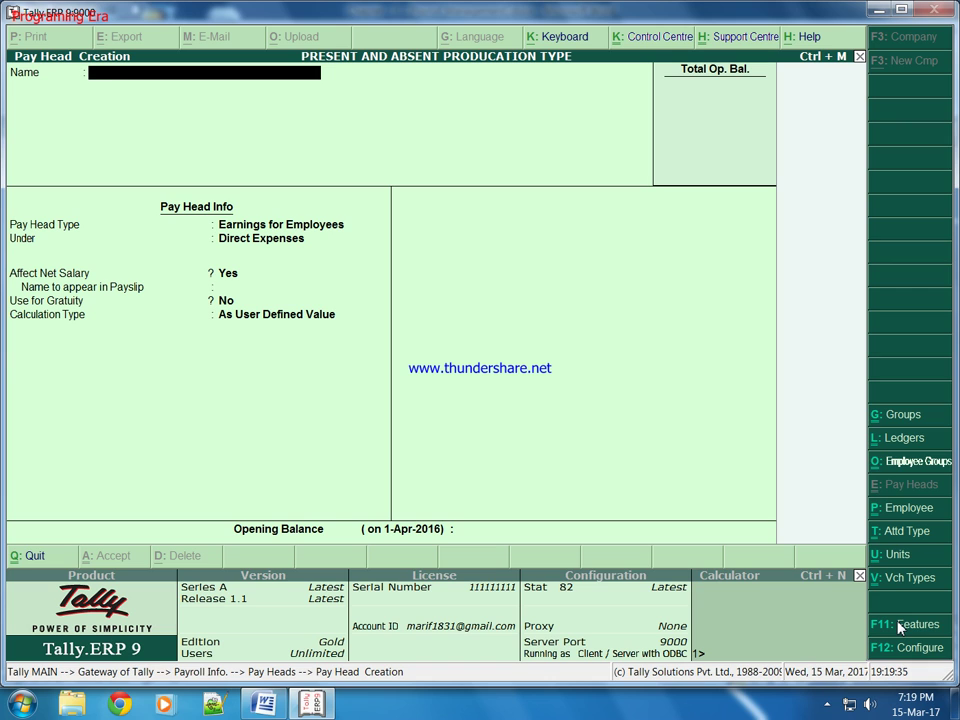
Step: Create the Overtime earning under Indirect Expenses, calculated On Production of Overtime, with no rounding
{"action": "type", "text": "Overtime"}
{"action": "key", "text": "Return"}
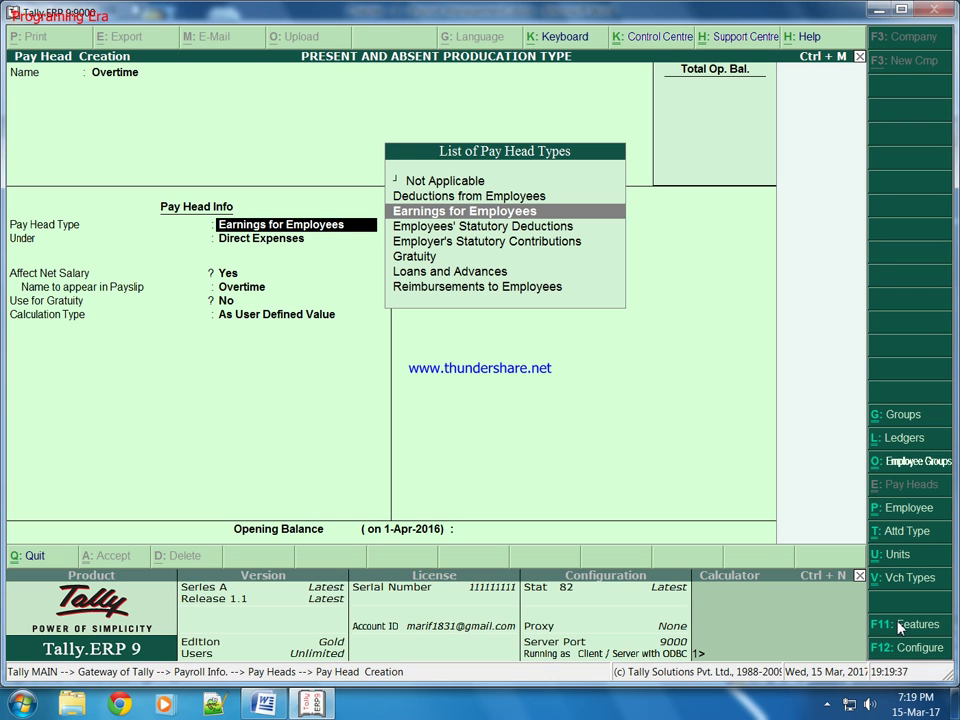
{"action": "key", "text": "Return"}
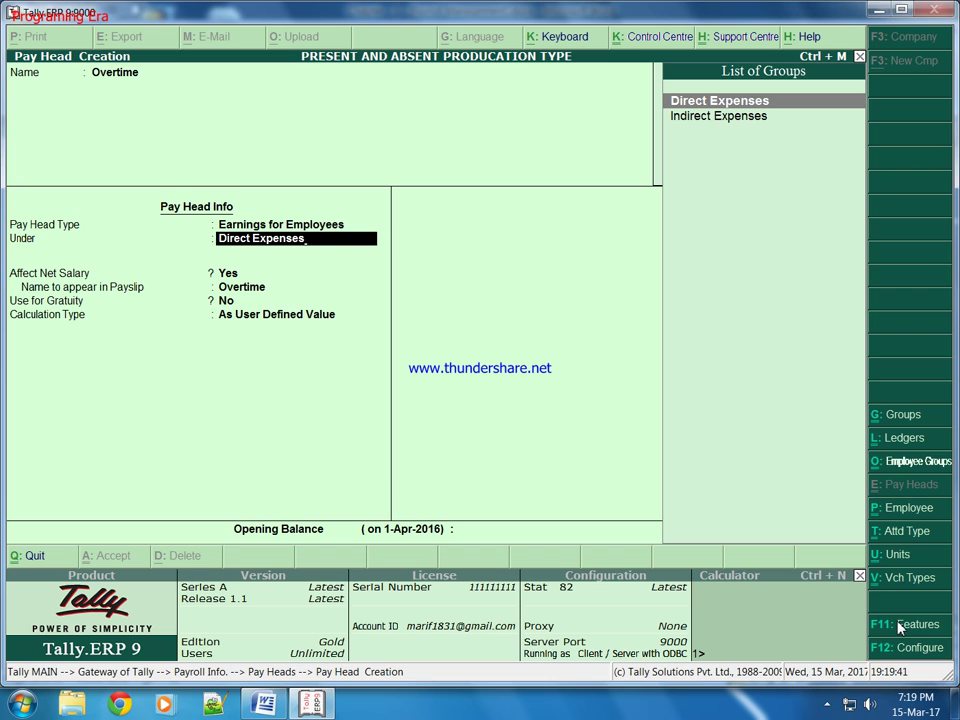
{"action": "key", "text": "Down"}
{"action": "key", "text": "Return"}
{"action": "key", "text": "Return"}
{"action": "key", "text": "Return"}
{"action": "key", "text": "Return"}
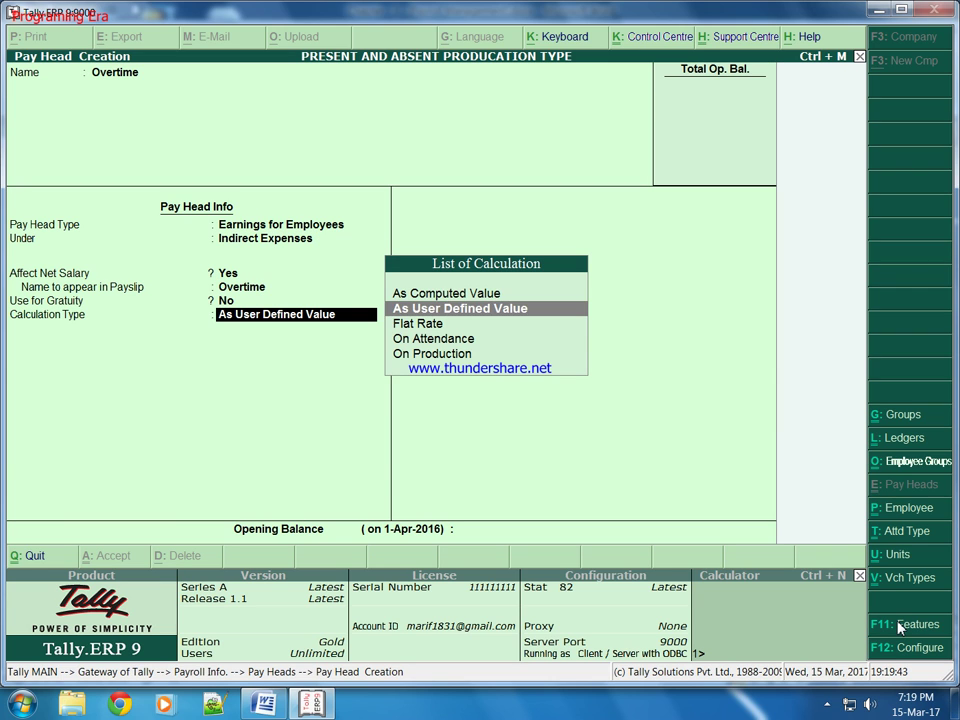
{"action": "key", "text": "Down"}
{"action": "key", "text": "Down"}
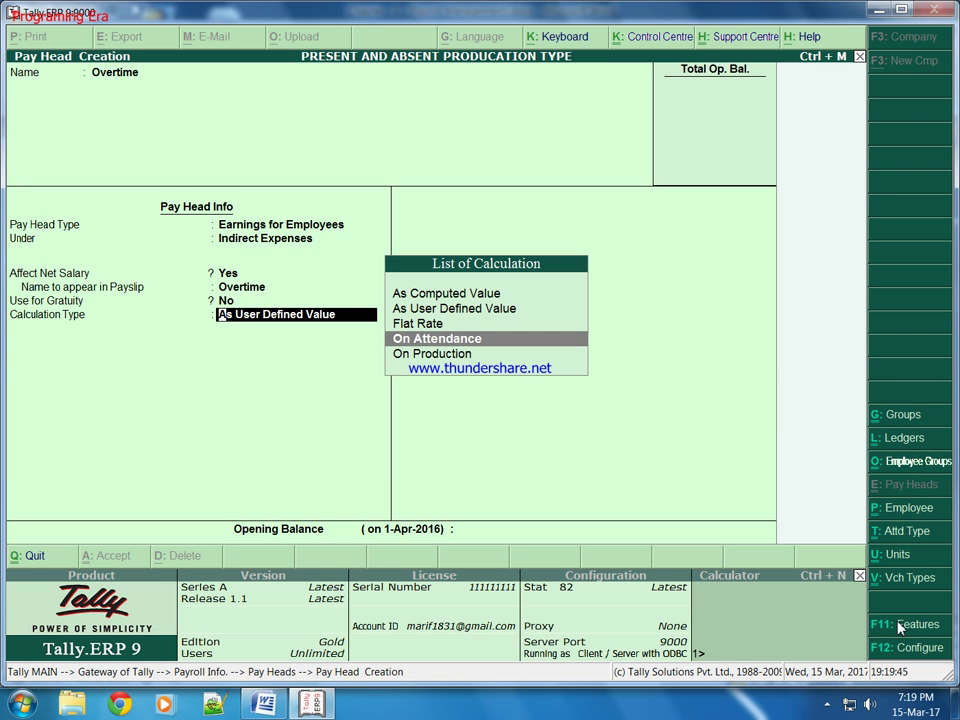
{"action": "key", "text": "Return"}
{"action": "key", "text": "BackSpace"}
{"action": "key", "text": "Down"}
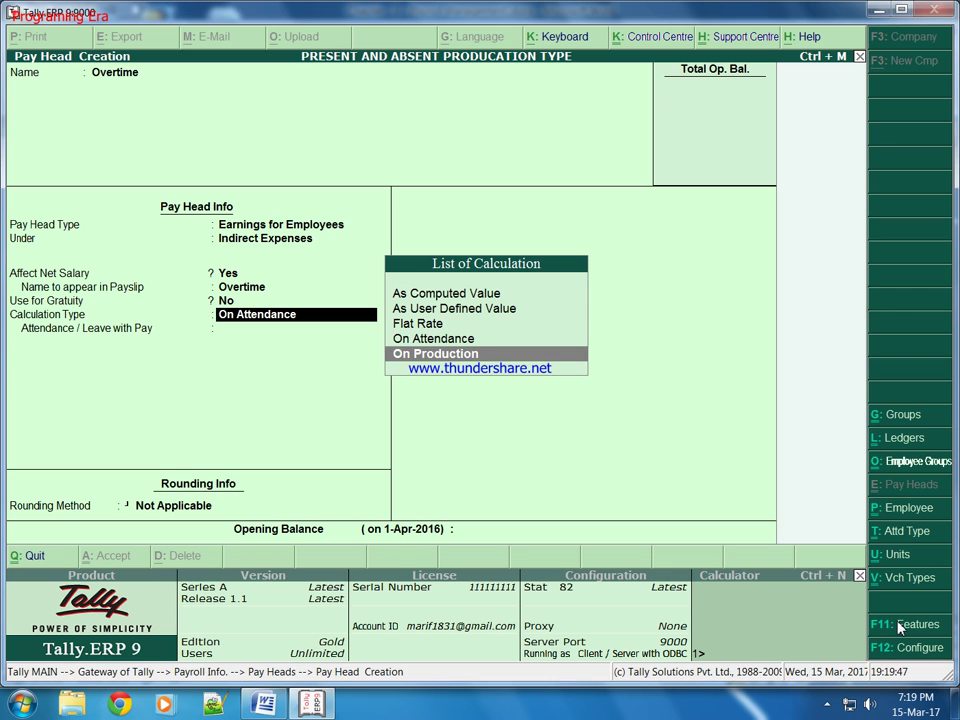
{"action": "key", "text": "Return"}
{"action": "key", "text": "Return"}
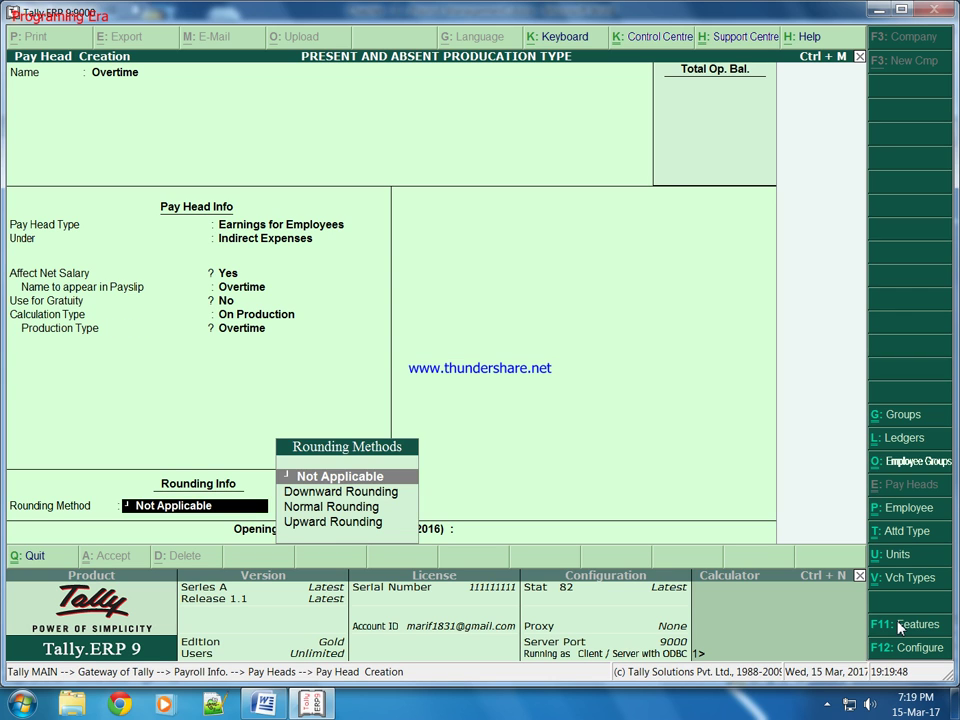
{"action": "key", "text": "Return"}
{"action": "key", "text": "Return"}
{"action": "key", "text": "Return"}
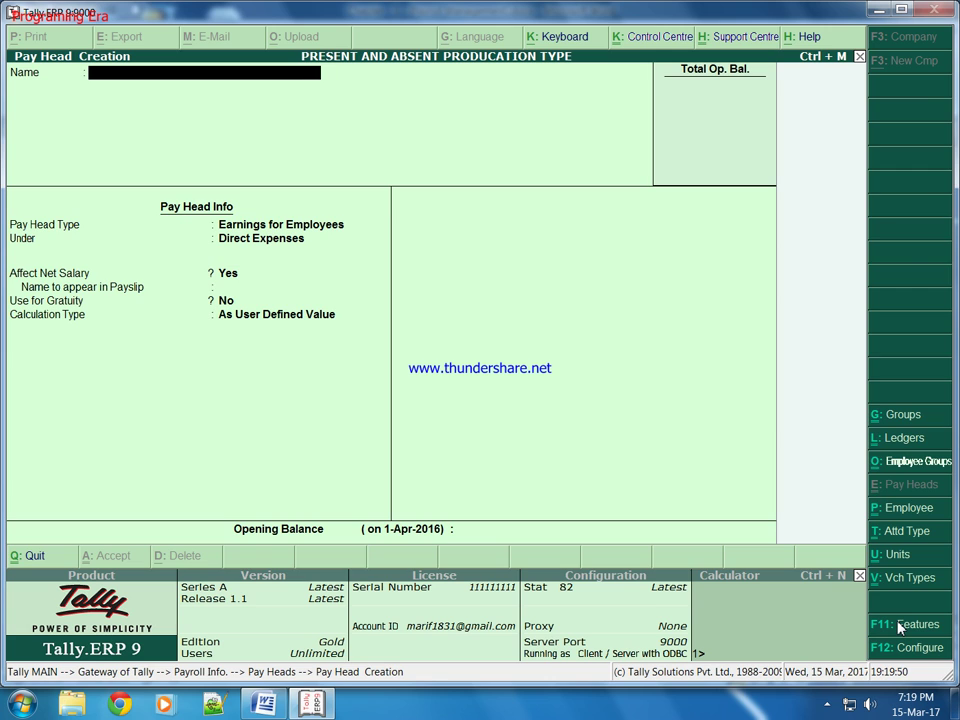
{"action": "key", "text": "Escape"}
{"action": "key", "text": "Return"}
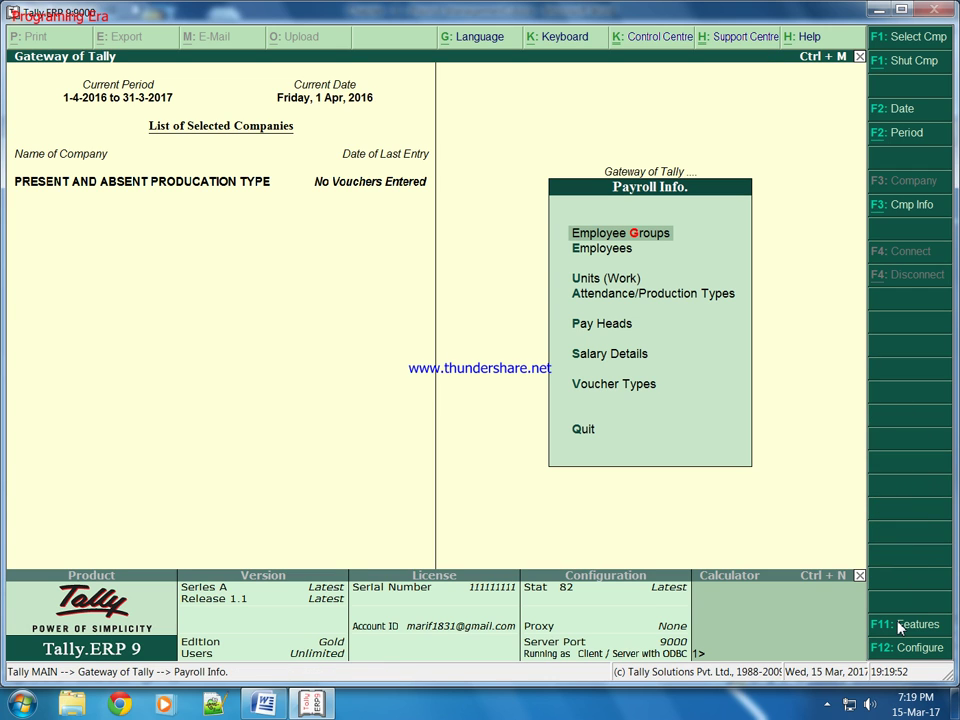
Step: Open the existing Basic Salary pay head for alteration from Pay Heads
{"action": "key", "text": "Down"}
{"action": "key", "text": "Up"}
{"action": "key", "text": "Down"}
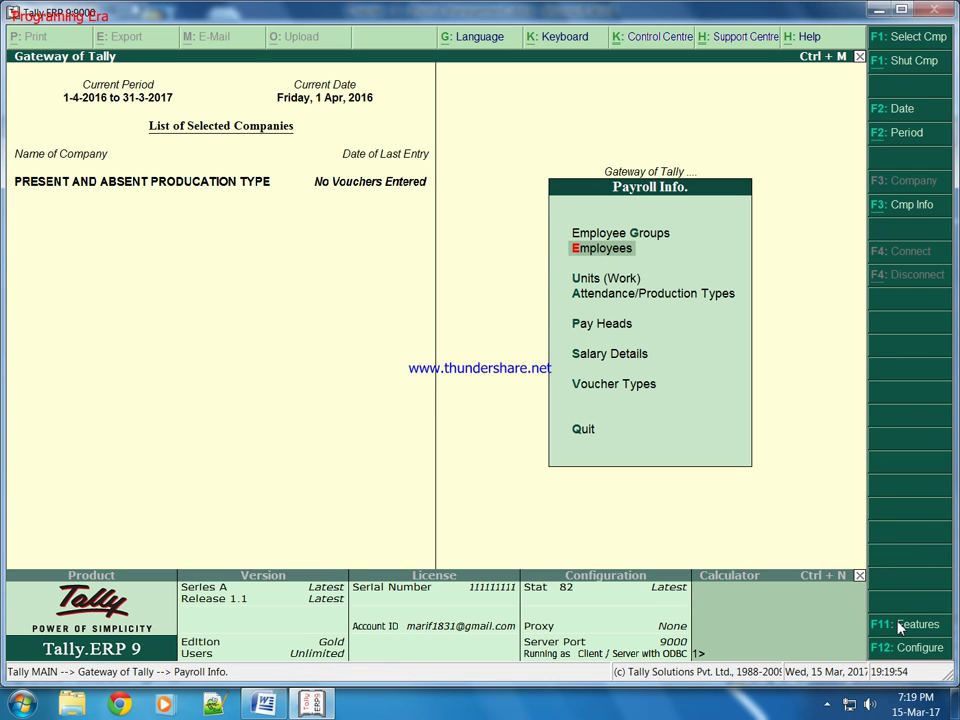
{"action": "key", "text": "Down"}
{"action": "key", "text": "Down"}
{"action": "key", "text": "Down"}
{"action": "key", "text": "Return"}
{"action": "key", "text": "Down"}
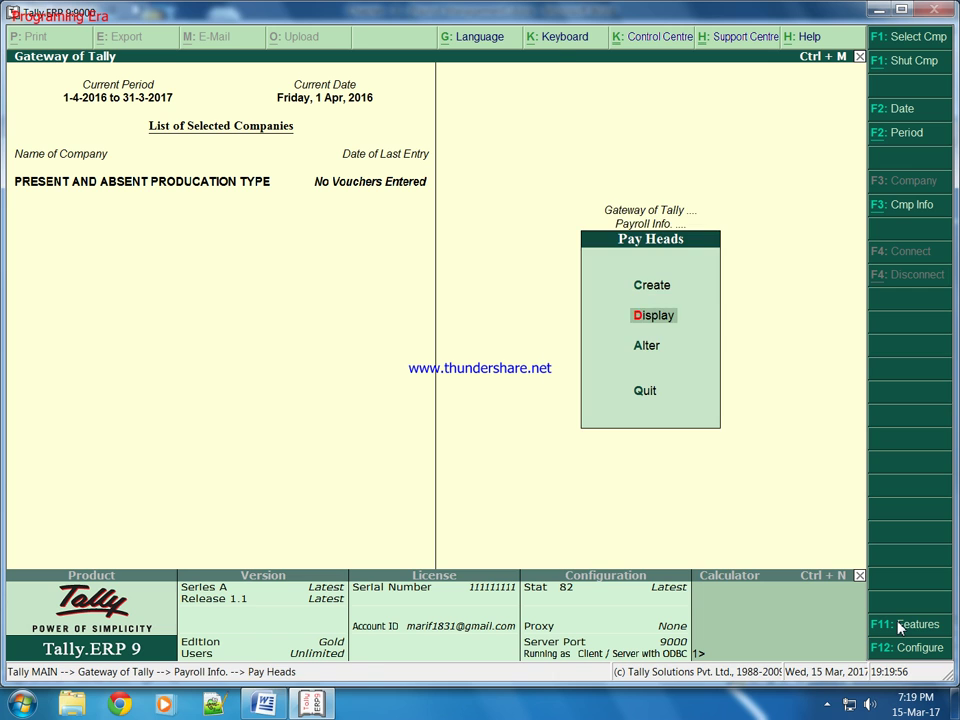
{"action": "key", "text": "Down"}
{"action": "key", "text": "Return"}
{"action": "key", "text": "Return"}
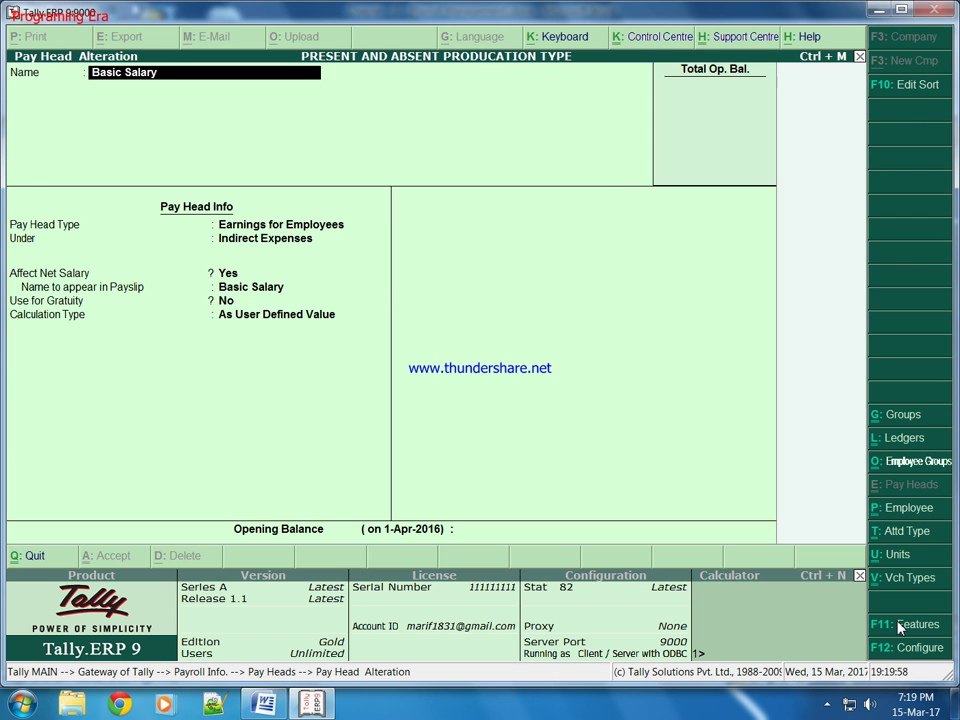
{"action": "key", "text": "Return"}
{"action": "key", "text": "Return"}
{"action": "key", "text": "Return"}
{"action": "key", "text": "Return"}
{"action": "key", "text": "Return"}
{"action": "key", "text": "Return"}
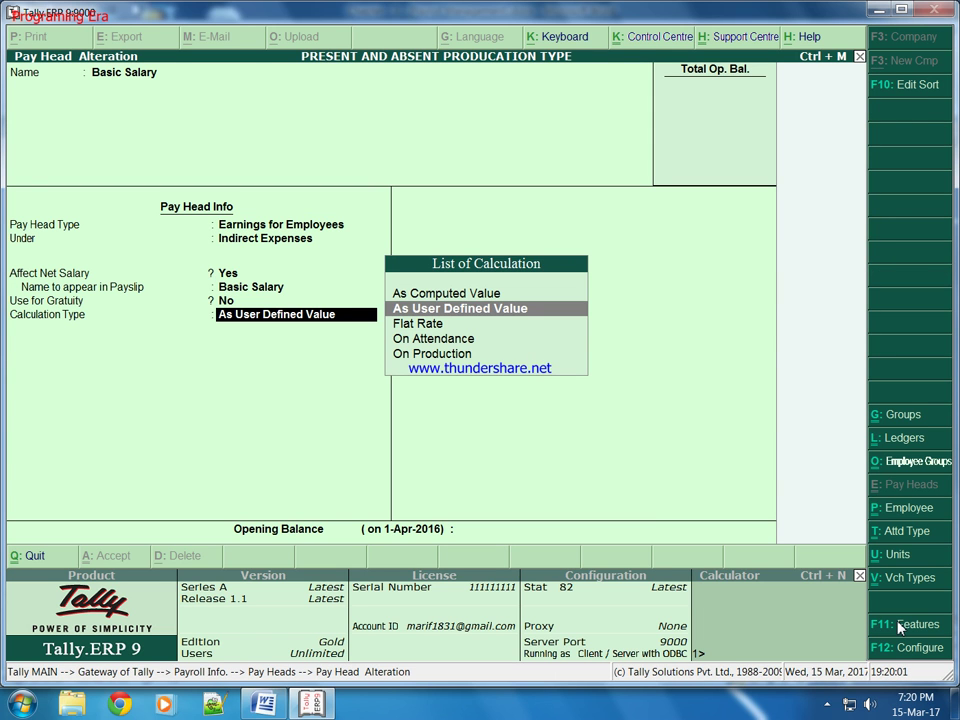
Step: Set Basic Salary On Attendance of Present days, monthly, with a user-defined 30-day month, and save
{"action": "key", "text": "Down"}
{"action": "key", "text": "Down"}
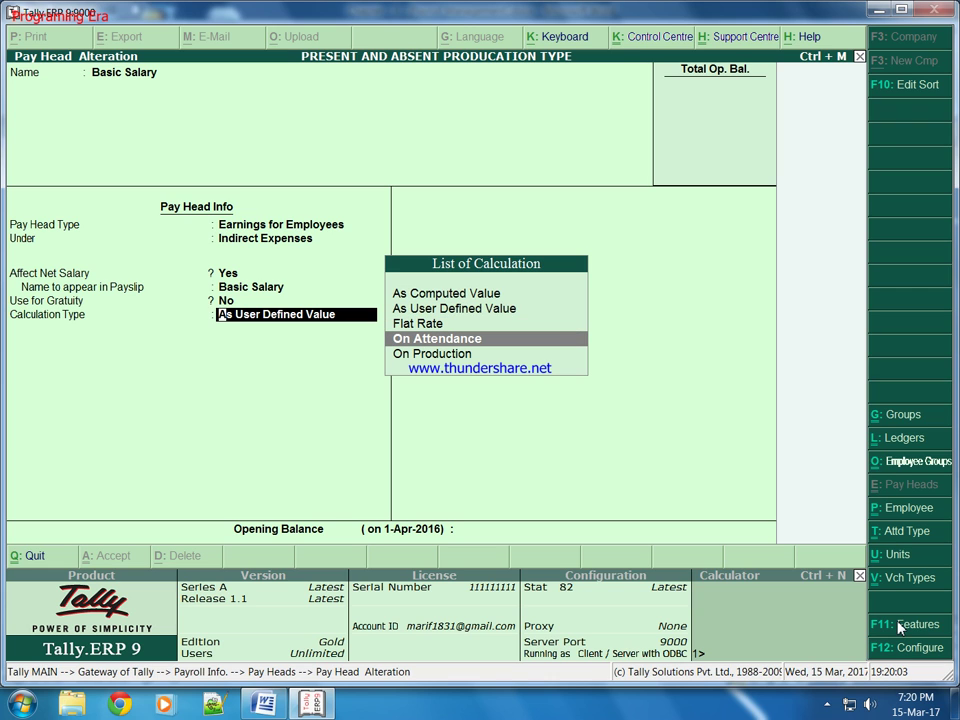
{"action": "key", "text": "Return"}
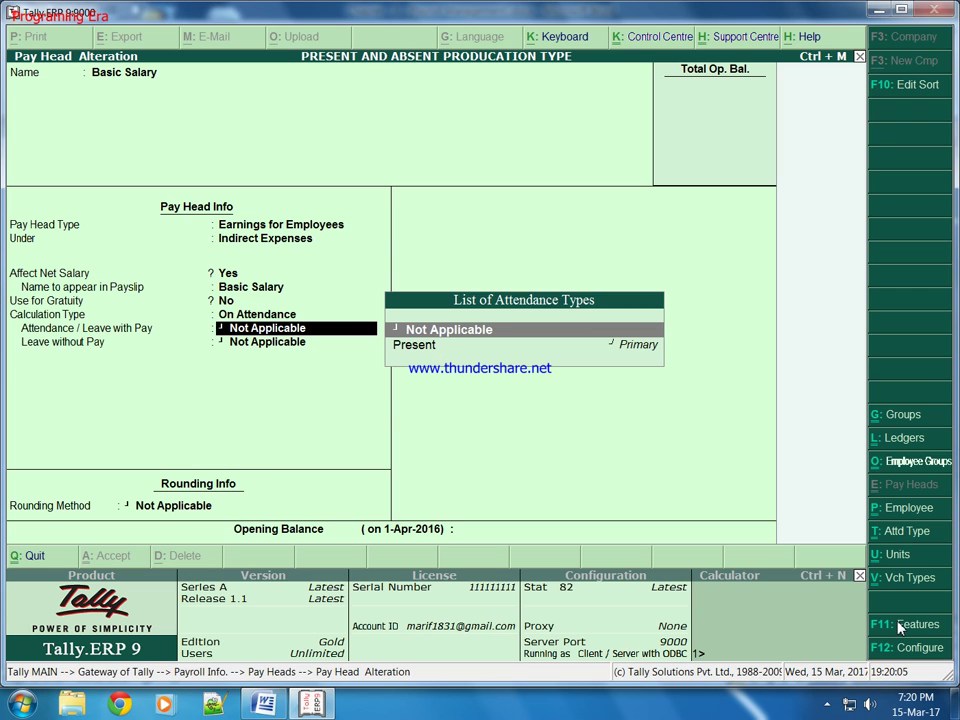
{"action": "key", "text": "Down"}
{"action": "key", "text": "Return"}
{"action": "key", "text": "Down"}
{"action": "key", "text": "Down"}
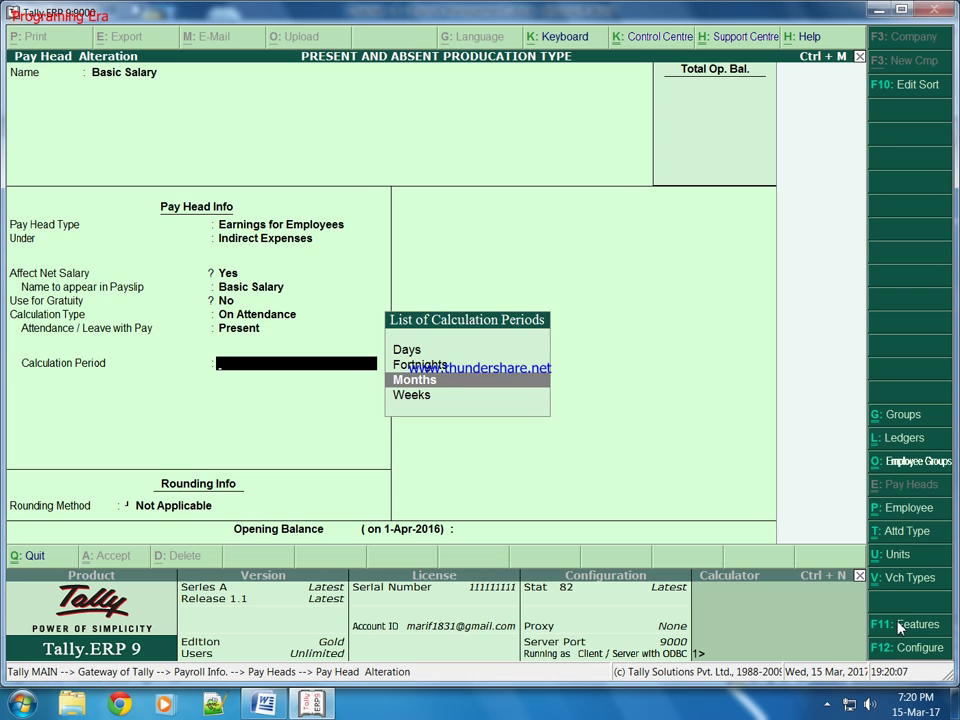
{"action": "key", "text": "Return"}
{"action": "key", "text": "Down"}
{"action": "key", "text": "Return"}
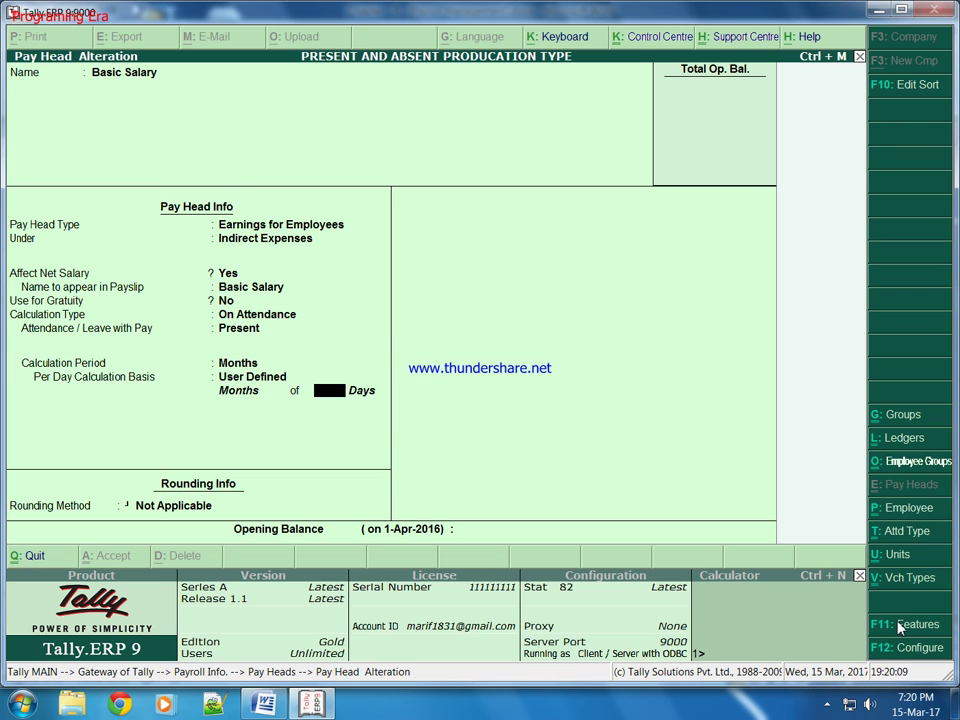
{"action": "type", "text": "30"}
{"action": "key", "text": "Return"}
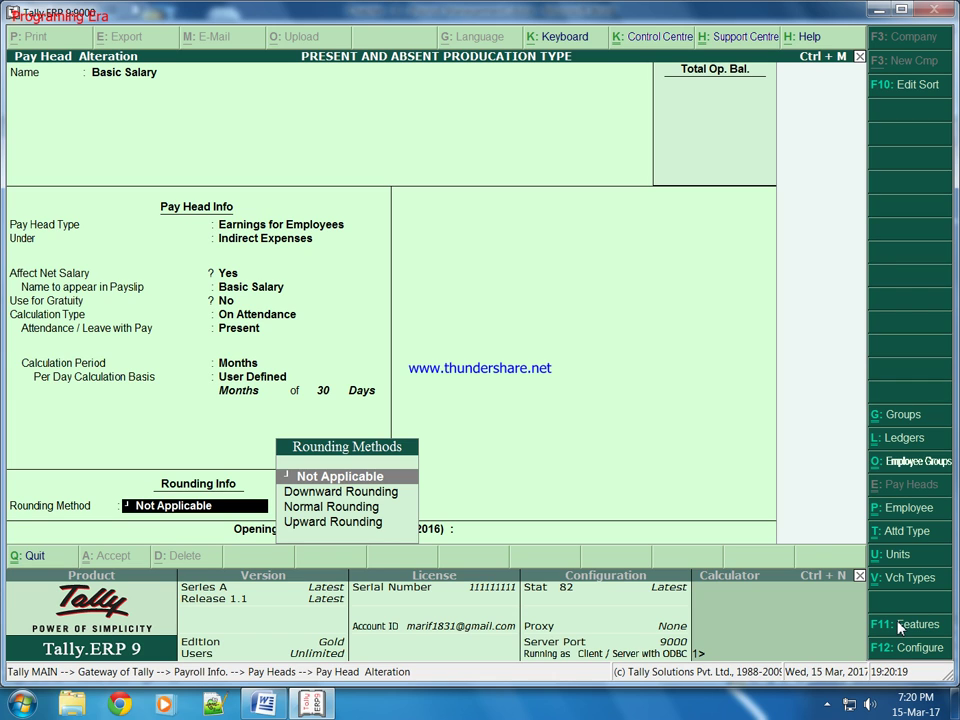
{"action": "key", "text": "Return"}
{"action": "key", "text": "Return"}
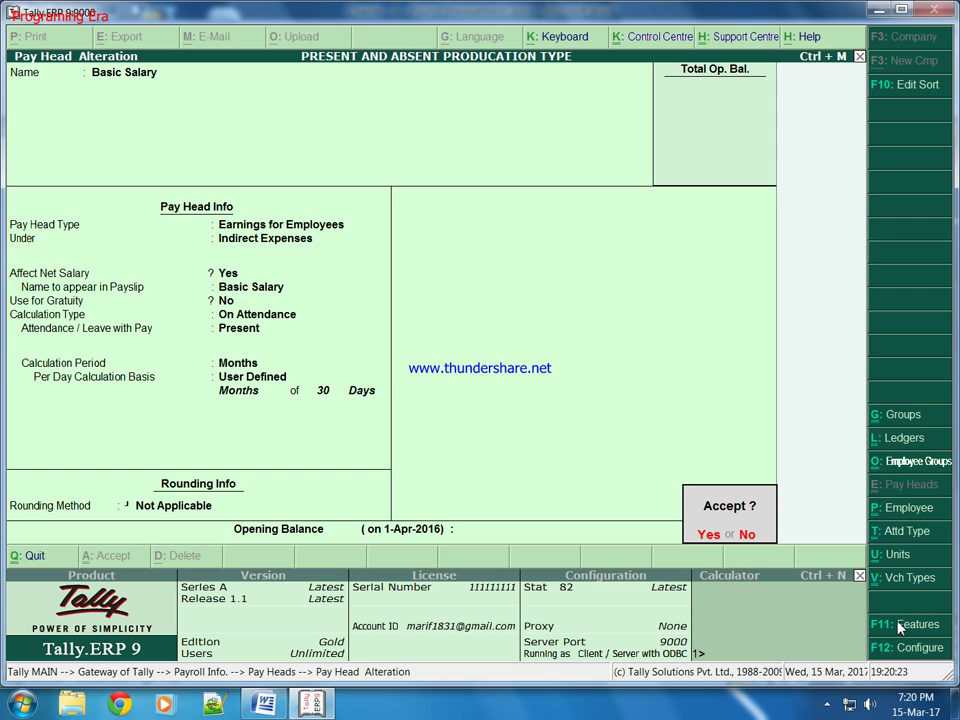
{"action": "key", "text": "Return"}
{"action": "key", "text": "Escape"}
{"action": "key", "text": "Escape"}
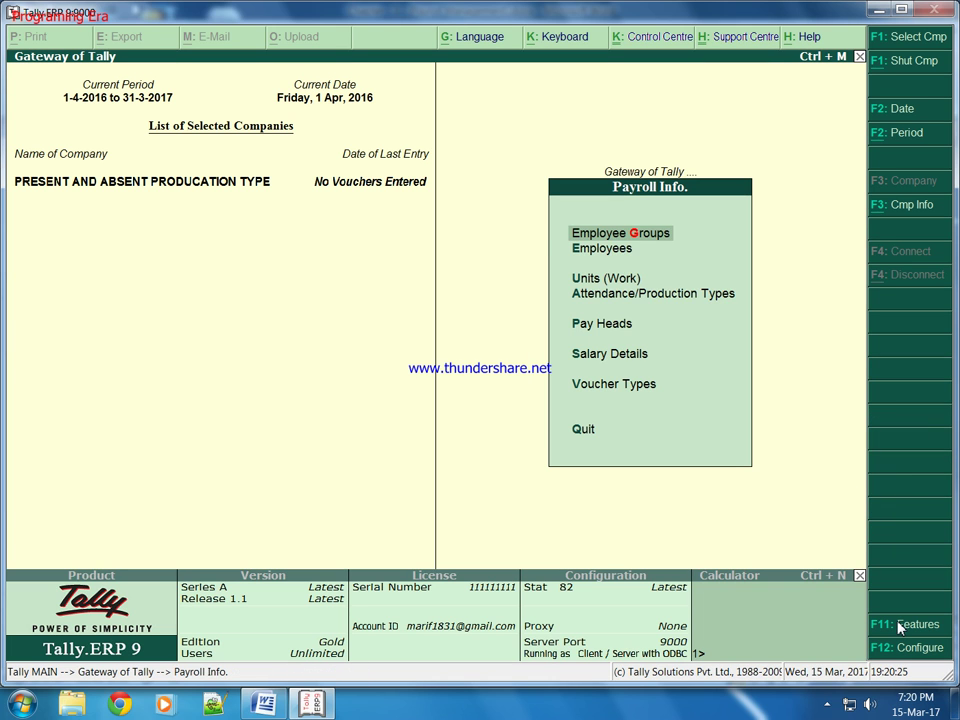
Step: Start creating new Salary Details for the employee from Payroll Info
{"action": "key", "text": "Down"}
{"action": "key", "text": "Down"}
{"action": "key", "text": "Down"}
{"action": "key", "text": "Down"}
{"action": "key", "text": "Down"}
{"action": "key", "text": "Down"}
{"action": "key", "text": "Up"}
{"action": "key", "text": "Return"}
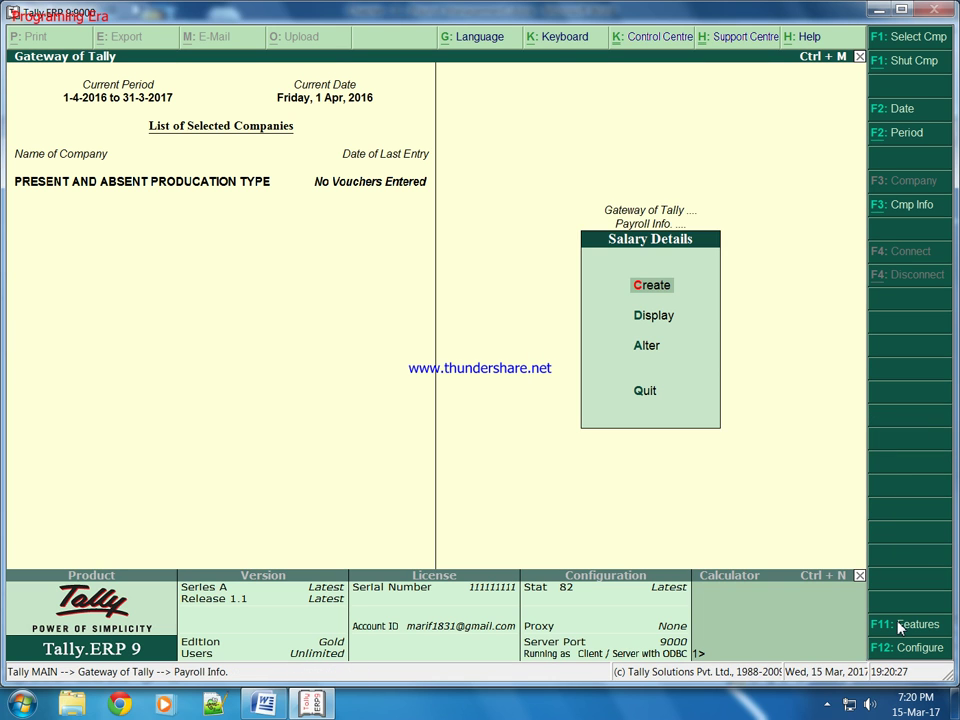
{"action": "key", "text": "Return"}
{"action": "key", "text": "Down"}
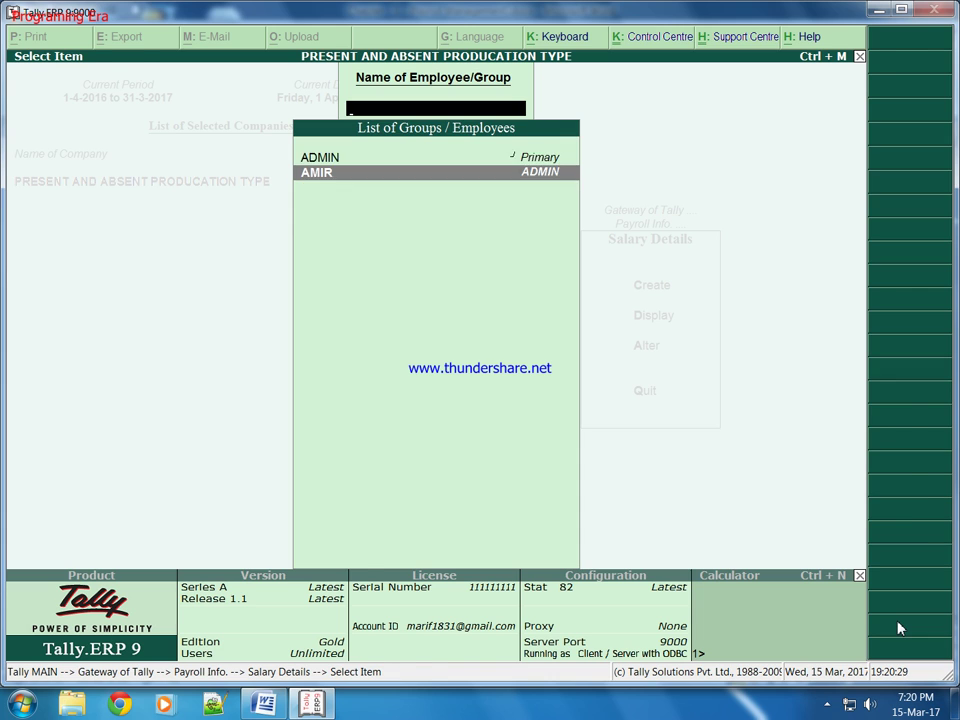
{"action": "key", "text": "Return"}
{"action": "key", "text": "Down"}
Step: Add Basic Salary at 5,000 per month, followed by the DA and HRA pay heads
{"action": "key", "text": "Return"}
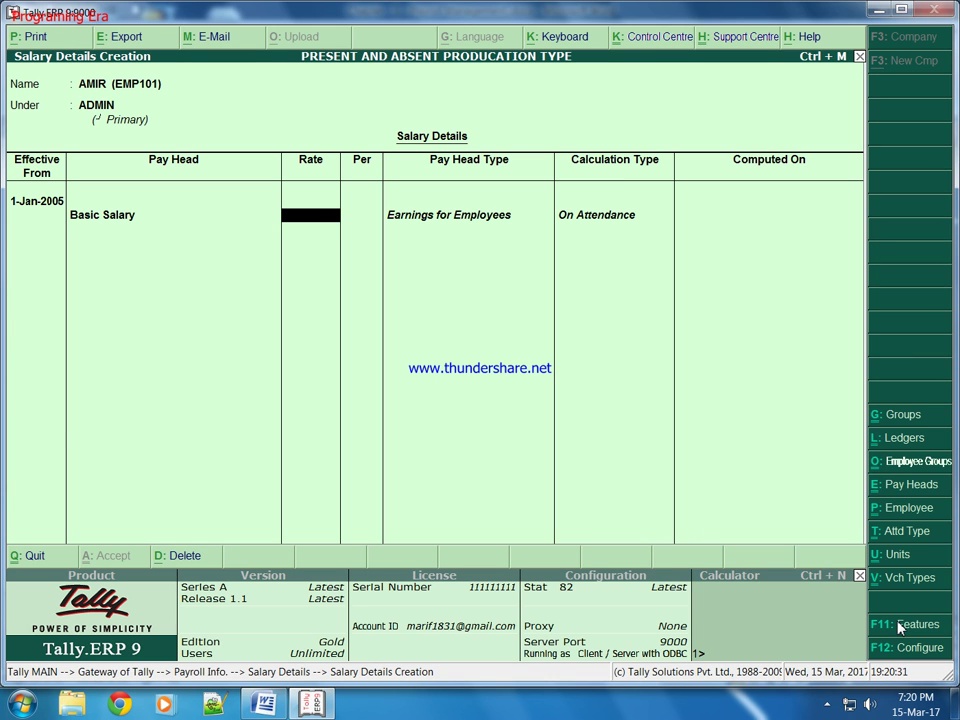
{"action": "type", "text": "5000"}
{"action": "key", "text": "Return"}
{"action": "key", "text": "Down"}
{"action": "key", "text": "Return"}
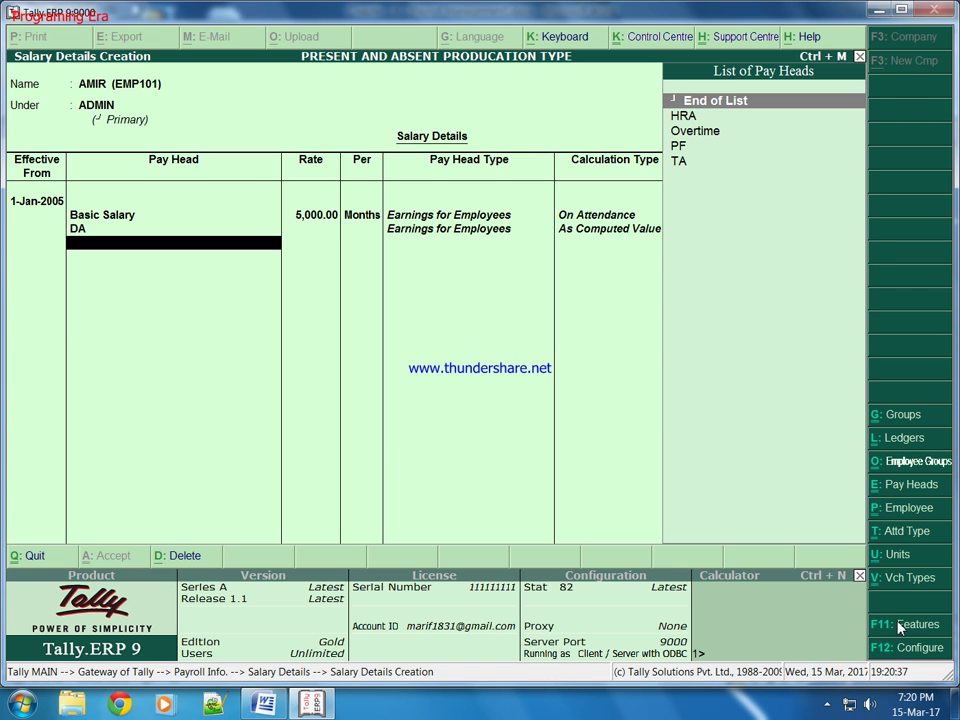
{"action": "key", "text": "Down"}
{"action": "key", "text": "Return"}
{"action": "key", "text": "Down"}
{"action": "key", "text": "Down"}
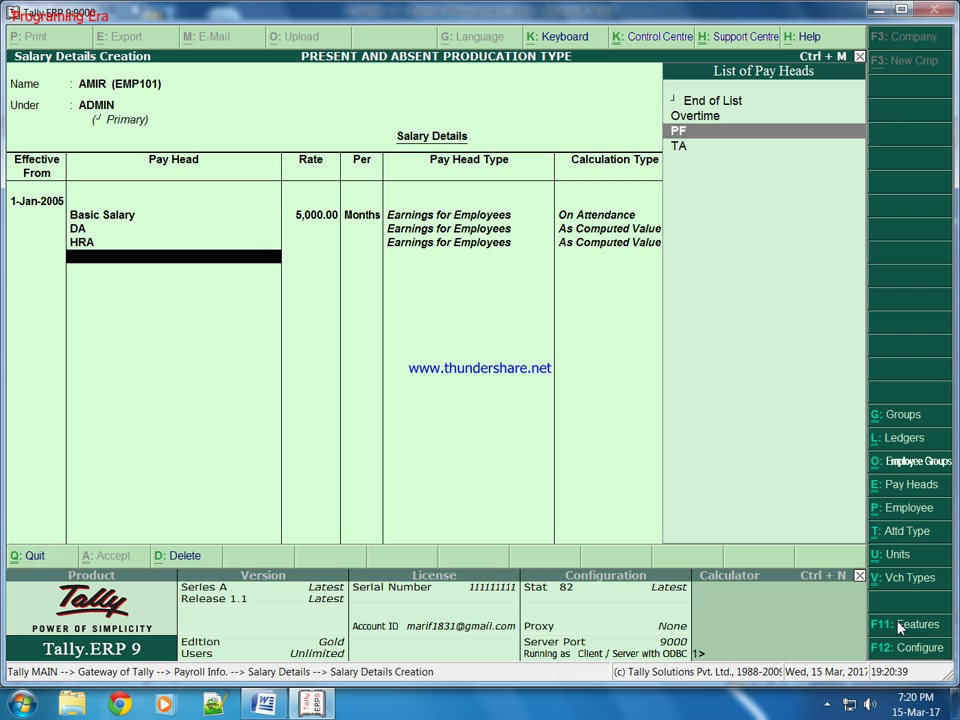
{"action": "key", "text": "Down"}
{"action": "key", "text": "Return"}
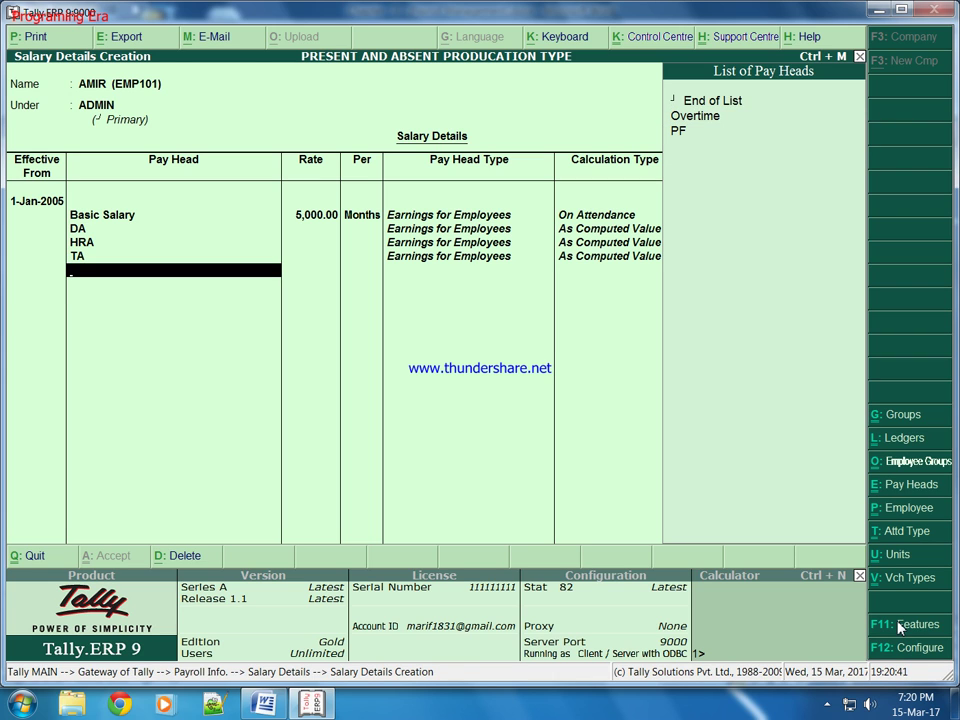
Step: Add TA, PF and Overtime at 150 per hour, then save the salary details
{"action": "key", "text": "Down"}
{"action": "key", "text": "Down"}
{"action": "key", "text": "Up"}
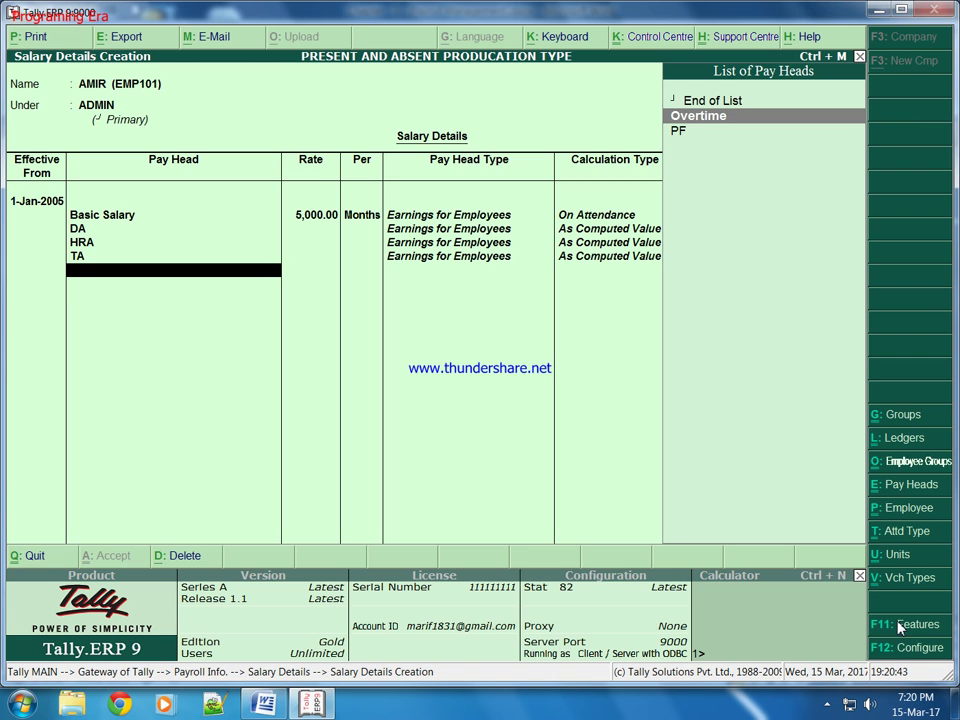
{"action": "key", "text": "Down"}
{"action": "key", "text": "Return"}
{"action": "key", "text": "Down"}
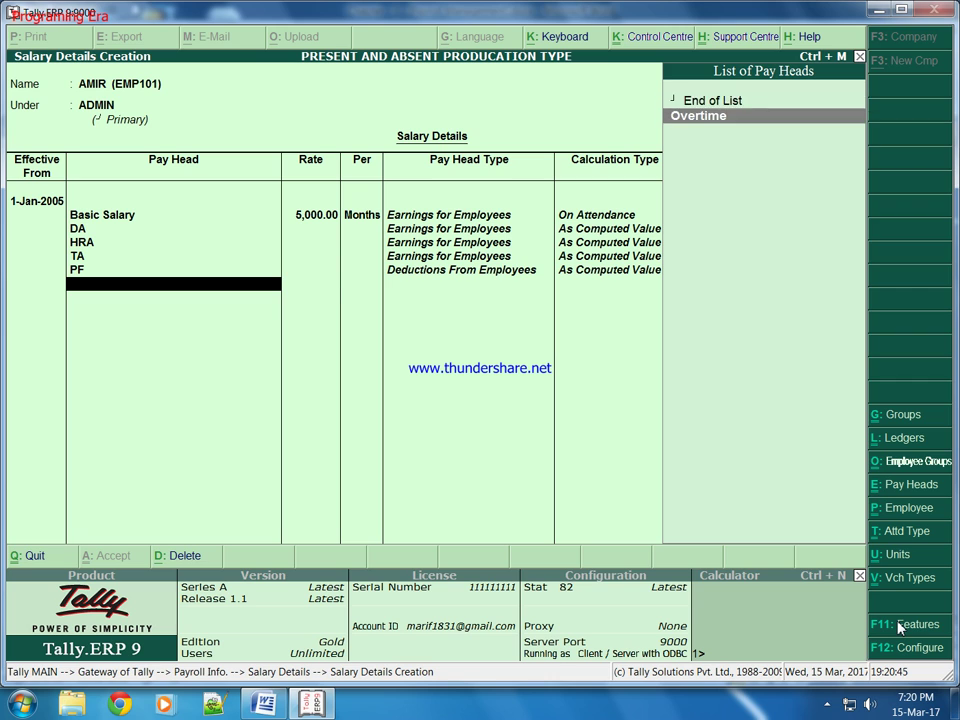
{"action": "key", "text": "Return"}
{"action": "type", "text": "150"}
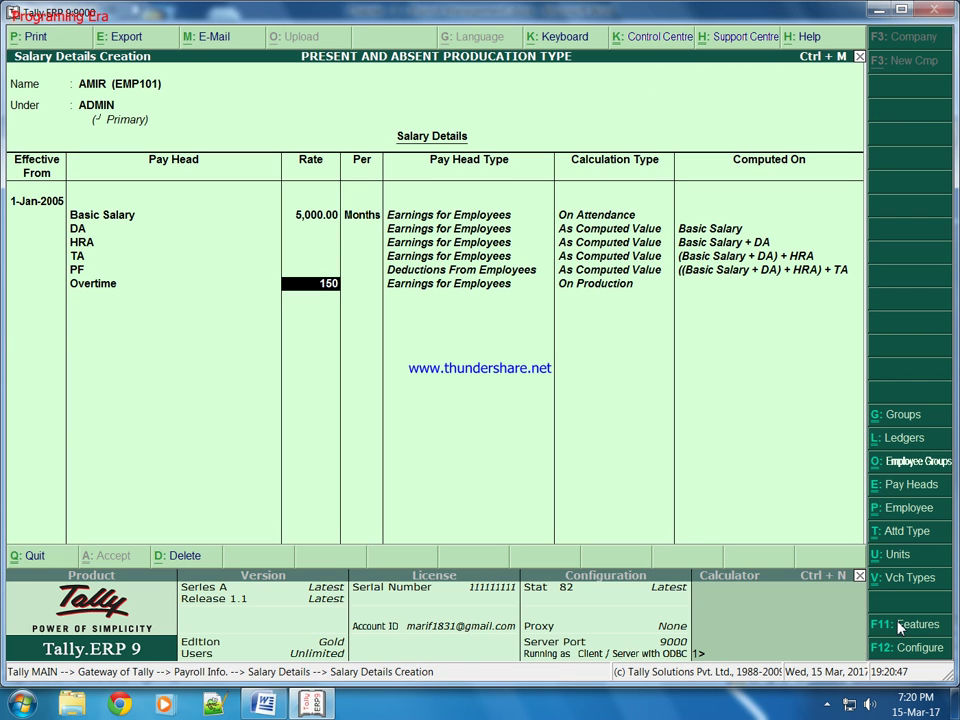
{"action": "key", "text": "Return"}
{"action": "key", "text": "Return"}
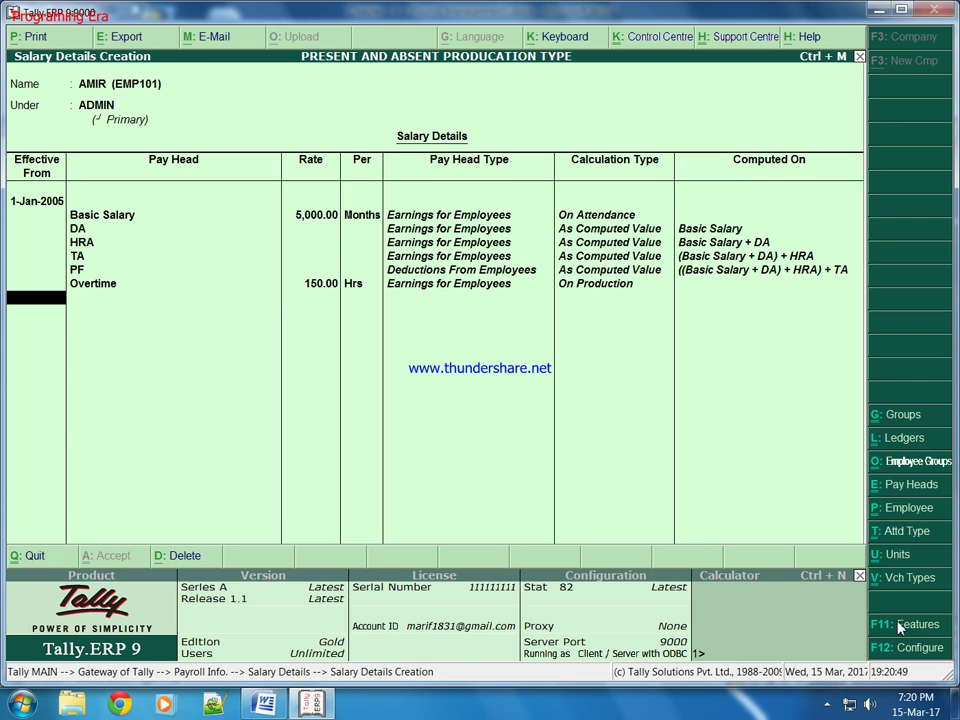
{"action": "key", "text": "Return"}
{"action": "key", "text": "Return"}
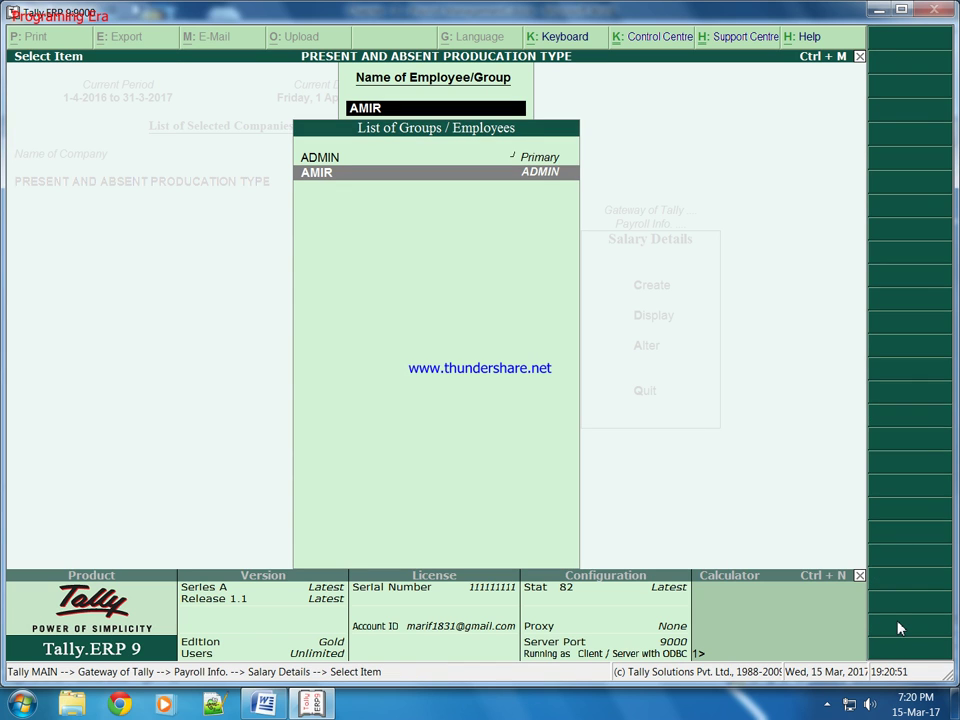
{"action": "key", "text": "Escape"}
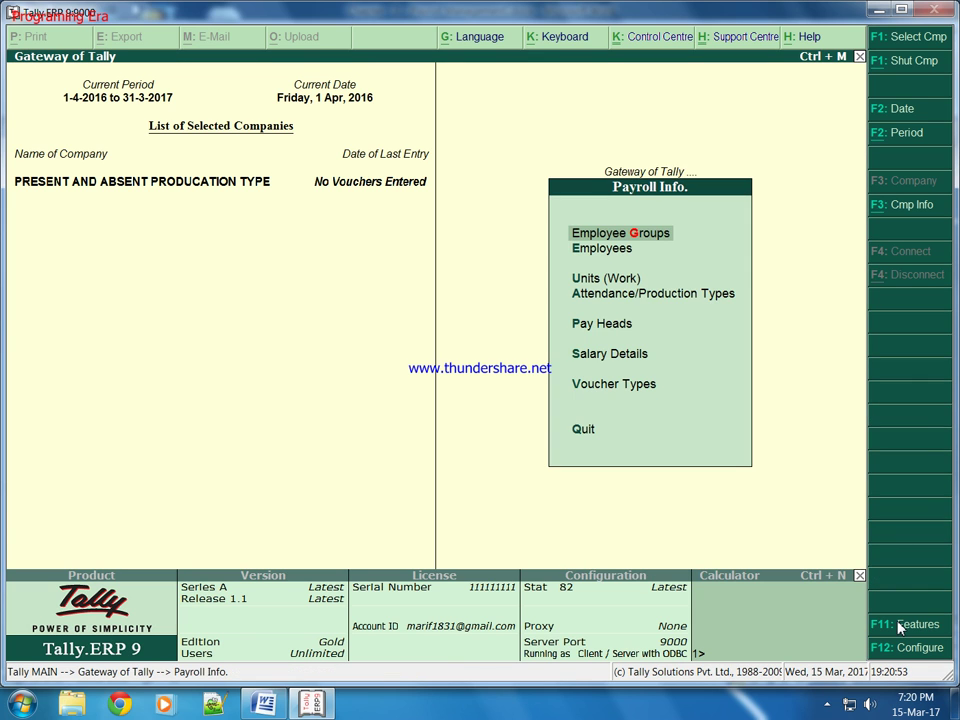
Step: Begin an attendance voucher recording the employee as present for 25 days
{"action": "key", "text": "Escape"}
{"action": "key", "text": "Down"}
{"action": "key", "text": "Down"}
{"action": "key", "text": "Down"}
{"action": "key", "text": "Down"}
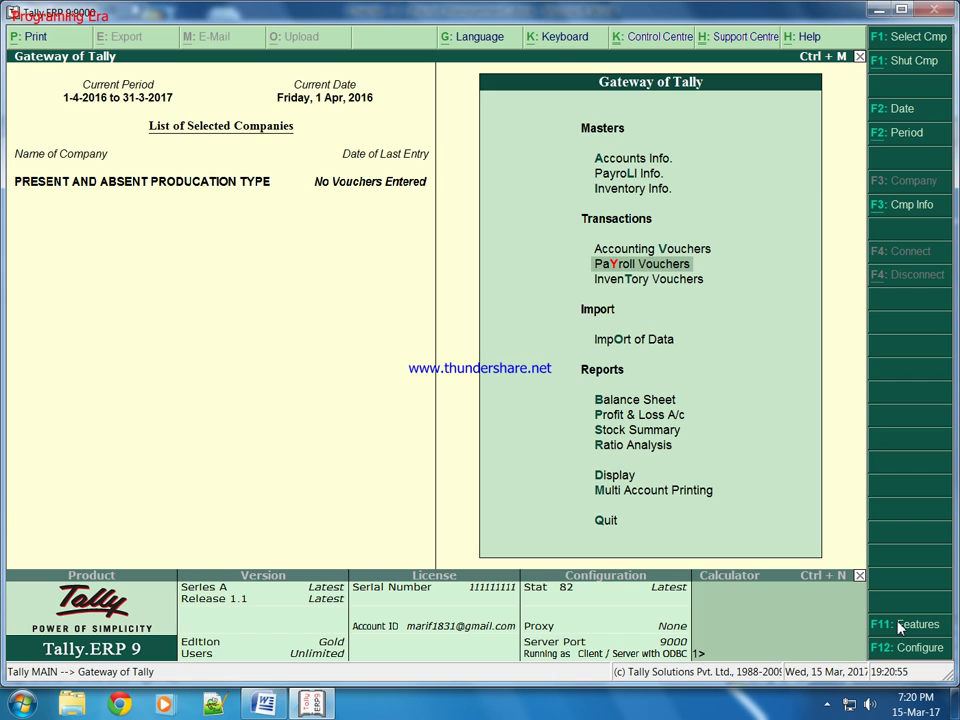
{"action": "key", "text": "Return"}
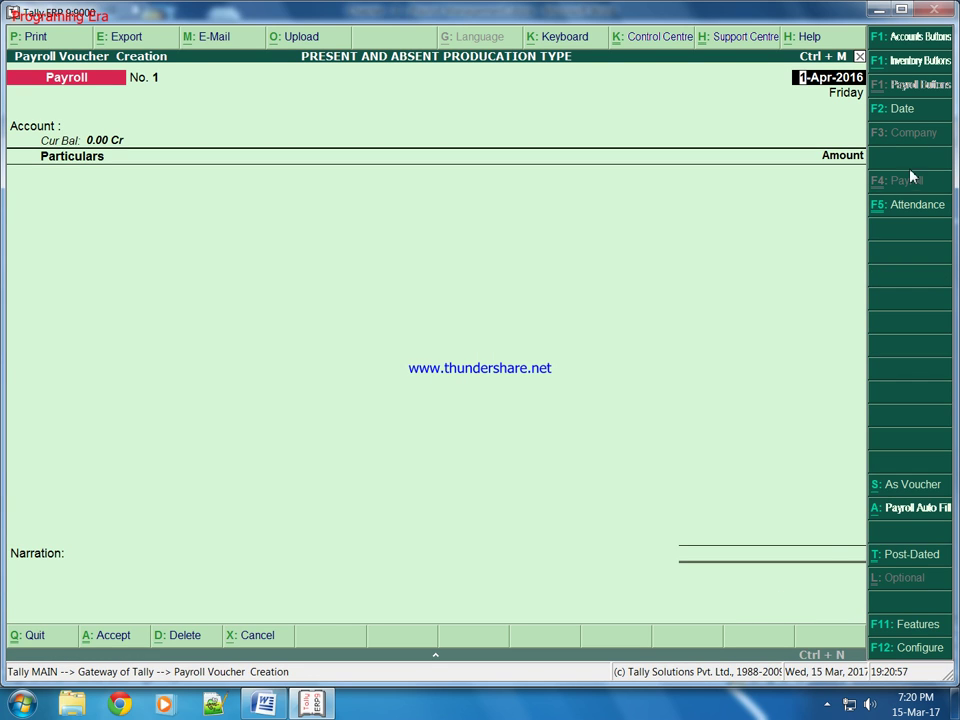
{"action": "left_click", "coordinate": [907, 207]}
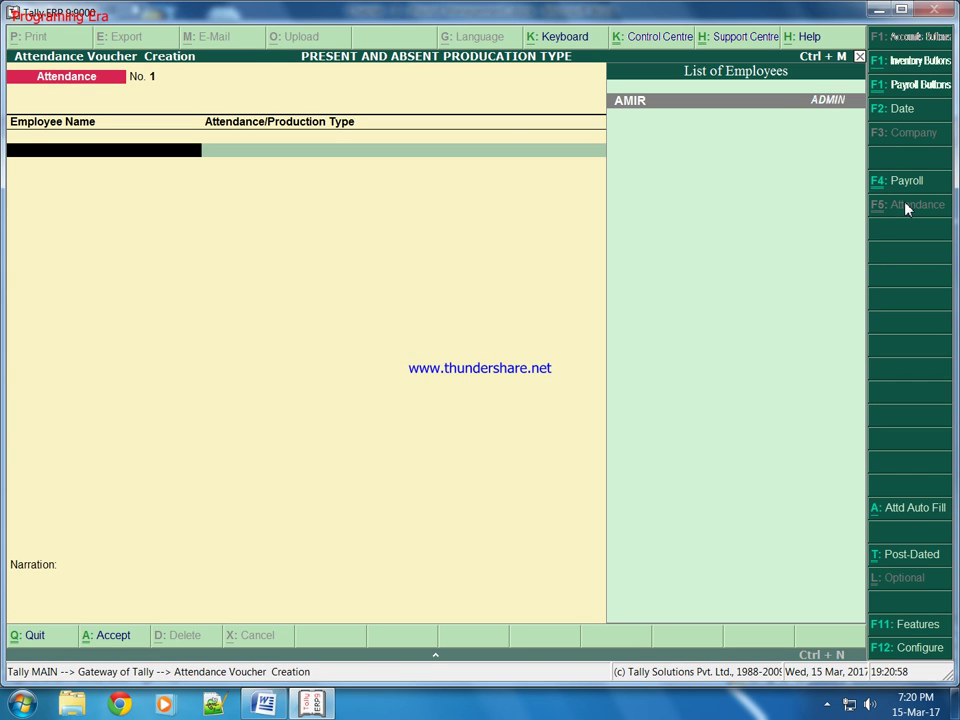
{"action": "key", "text": "Return"}
{"action": "key", "text": "Down"}
{"action": "key", "text": "Down"}
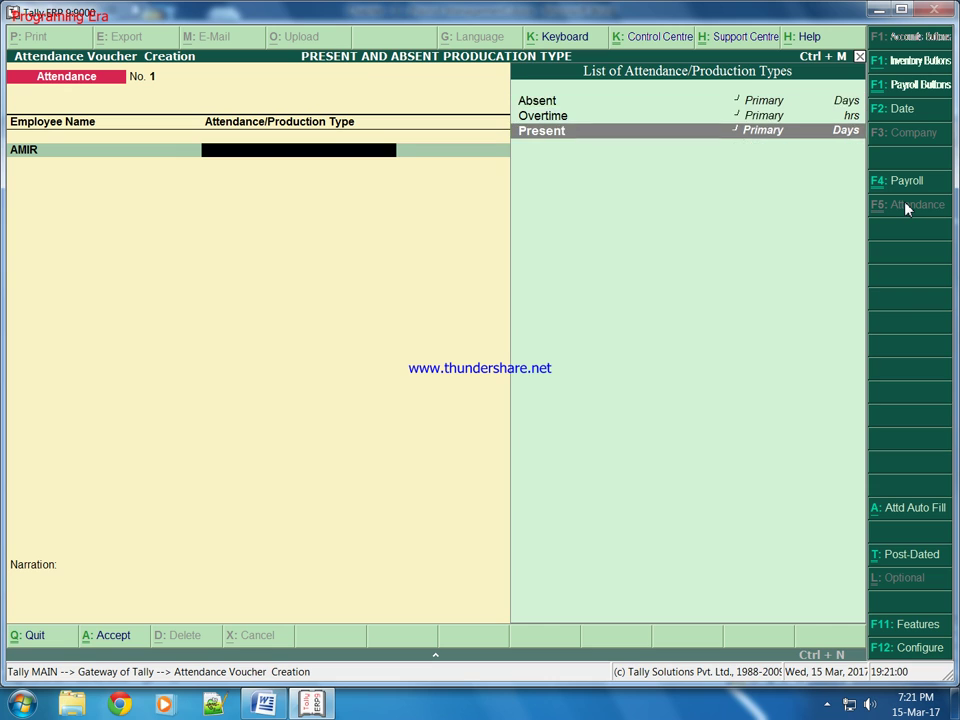
{"action": "key", "text": "Return"}
{"action": "type", "text": "25"}
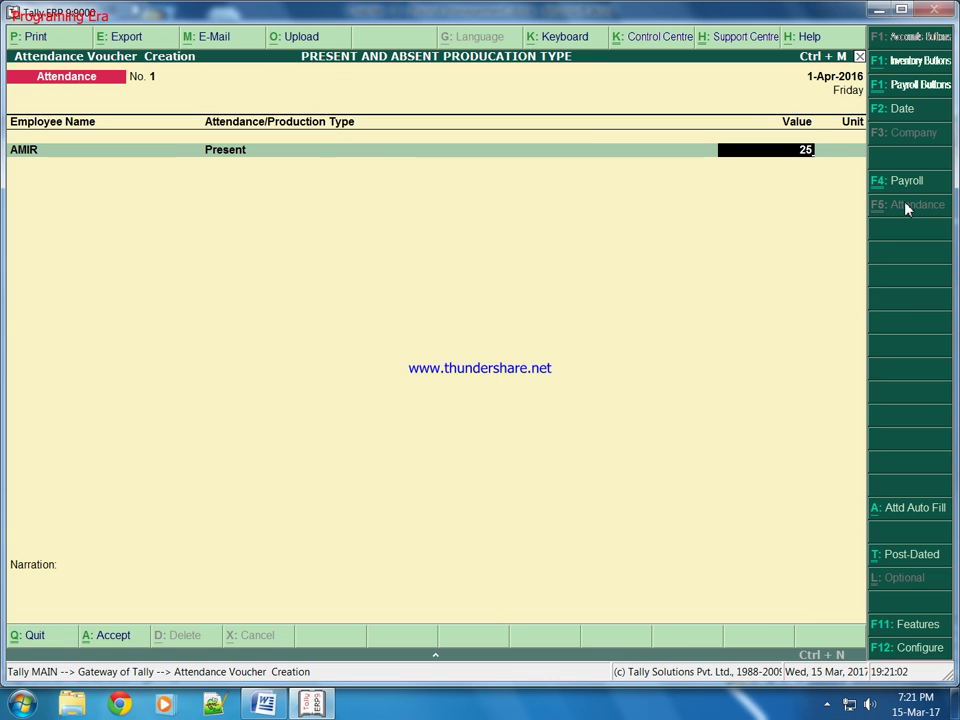
{"action": "key", "text": "Return"}
Step: Add rows for 5 days absent and 10 hours of overtime
{"action": "key", "text": "Down"}
{"action": "key", "text": "Return"}
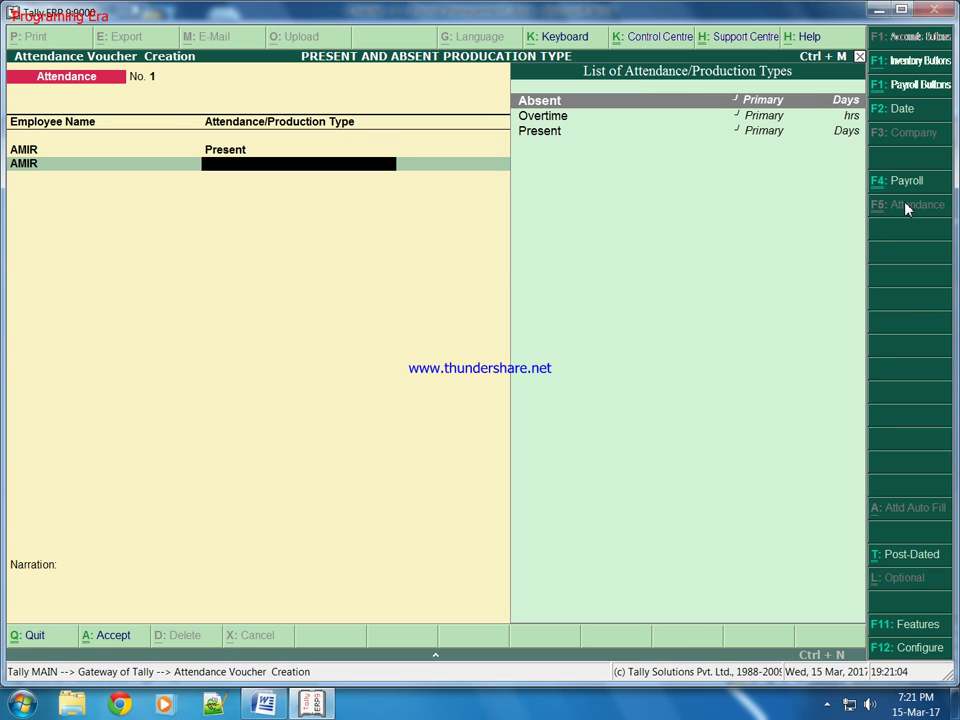
{"action": "key", "text": "Return"}
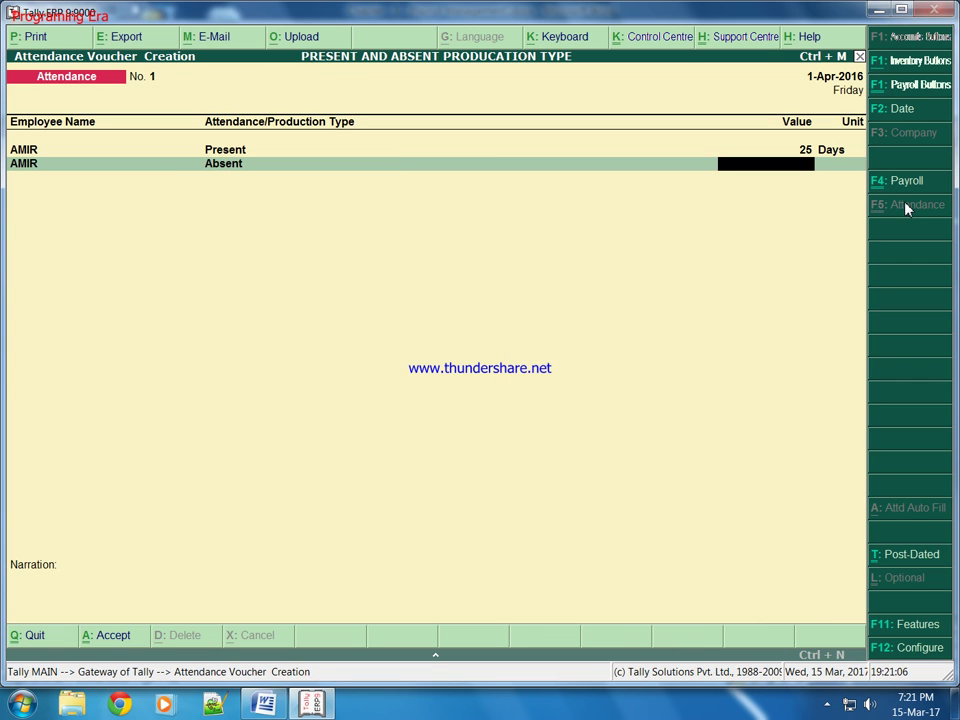
{"action": "key", "text": "Return"}
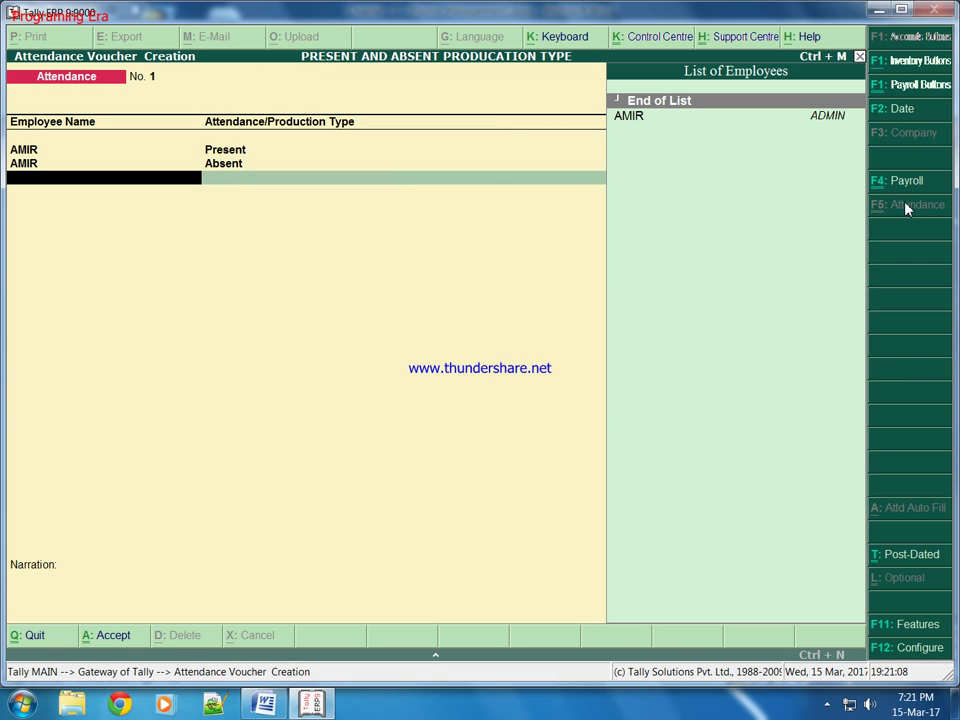
{"action": "key", "text": "Return"}
{"action": "key", "text": "Down"}
{"action": "key", "text": "Return"}
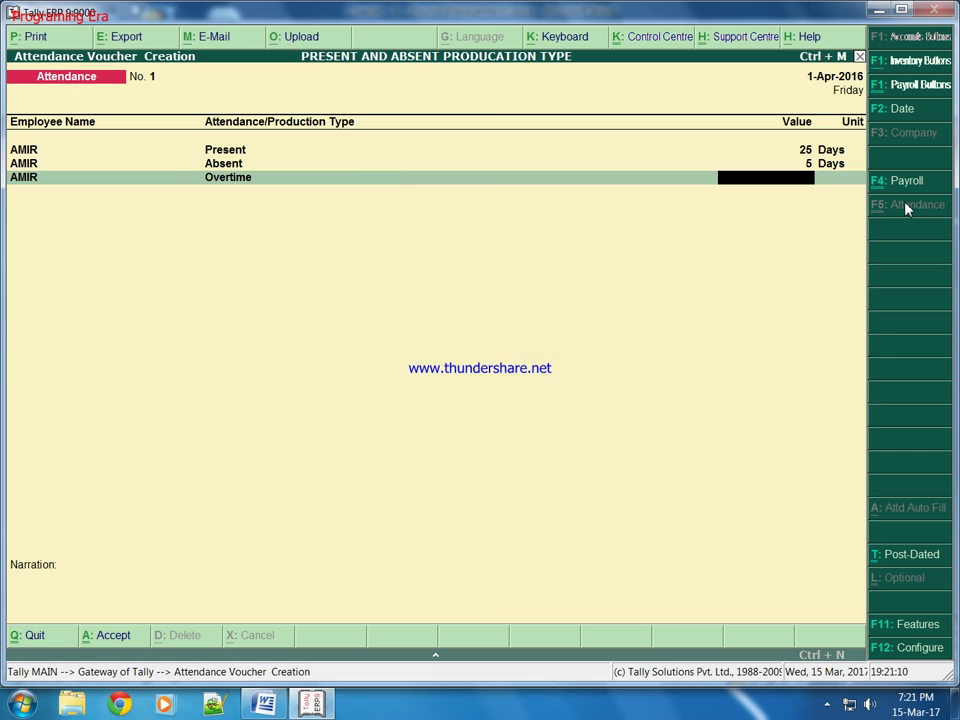
{"action": "type", "text": "10"}
{"action": "key", "text": "Return"}
{"action": "key", "text": "Return"}
{"action": "key", "text": "Return"}
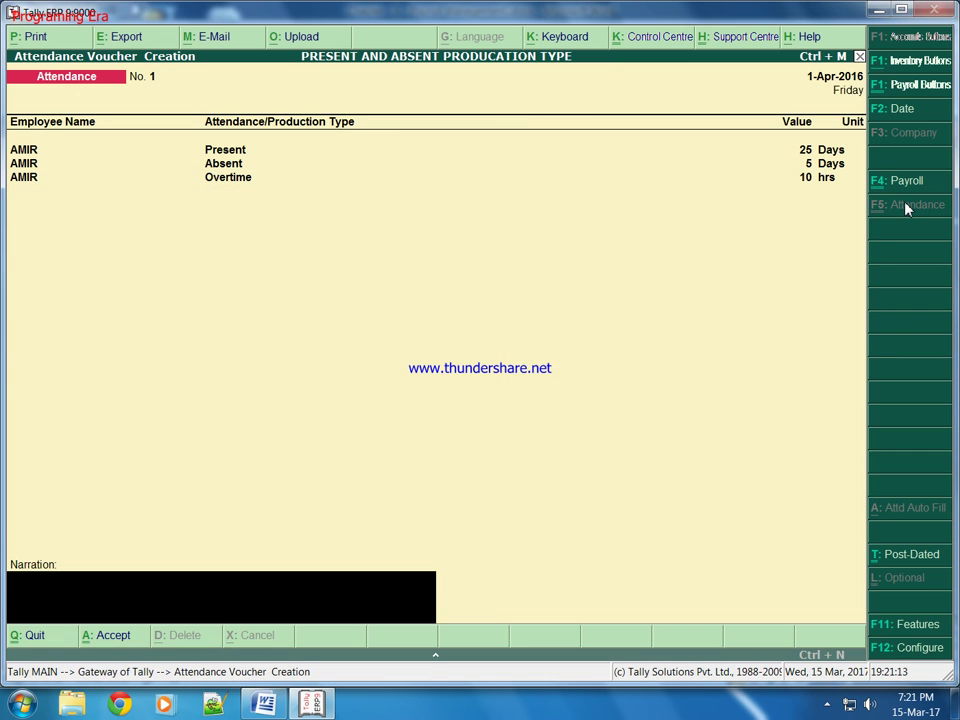
{"action": "key", "text": "Return"}
{"action": "key", "text": "Return"}
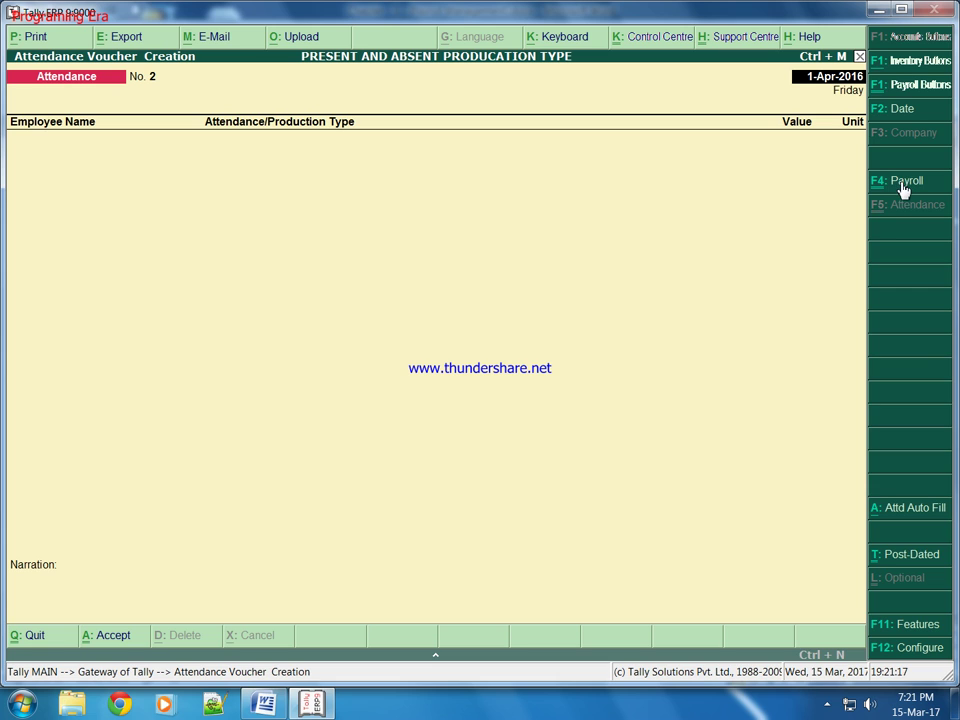
Step: Auto-fill a payroll voucher for the employee with Cash as the payroll ledger
{"action": "left_click", "coordinate": [903, 185]}
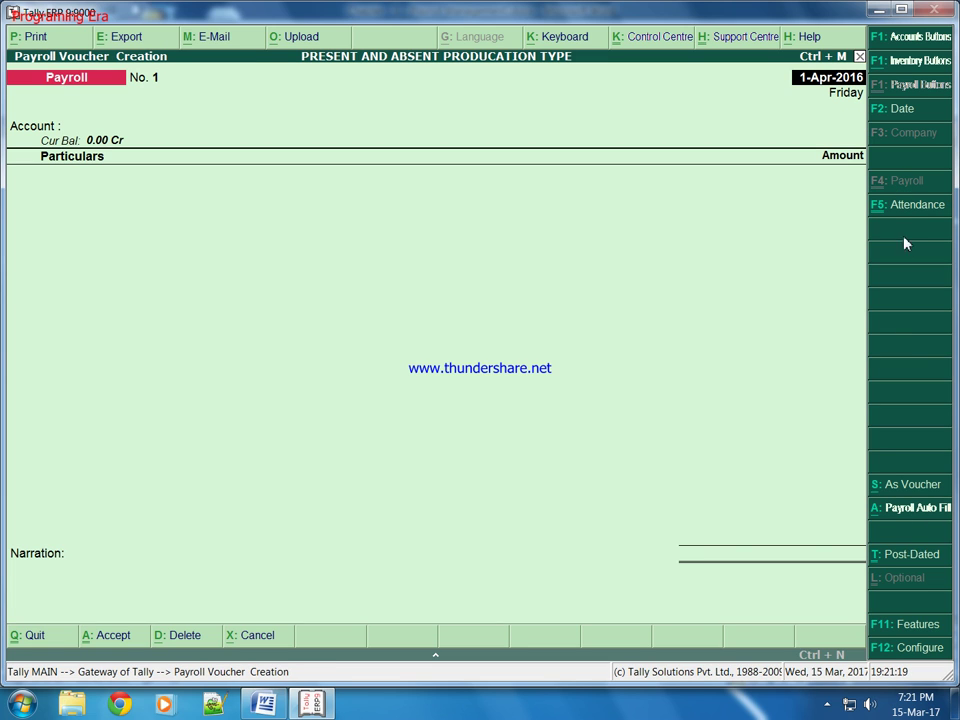
{"action": "left_click", "coordinate": [897, 512]}
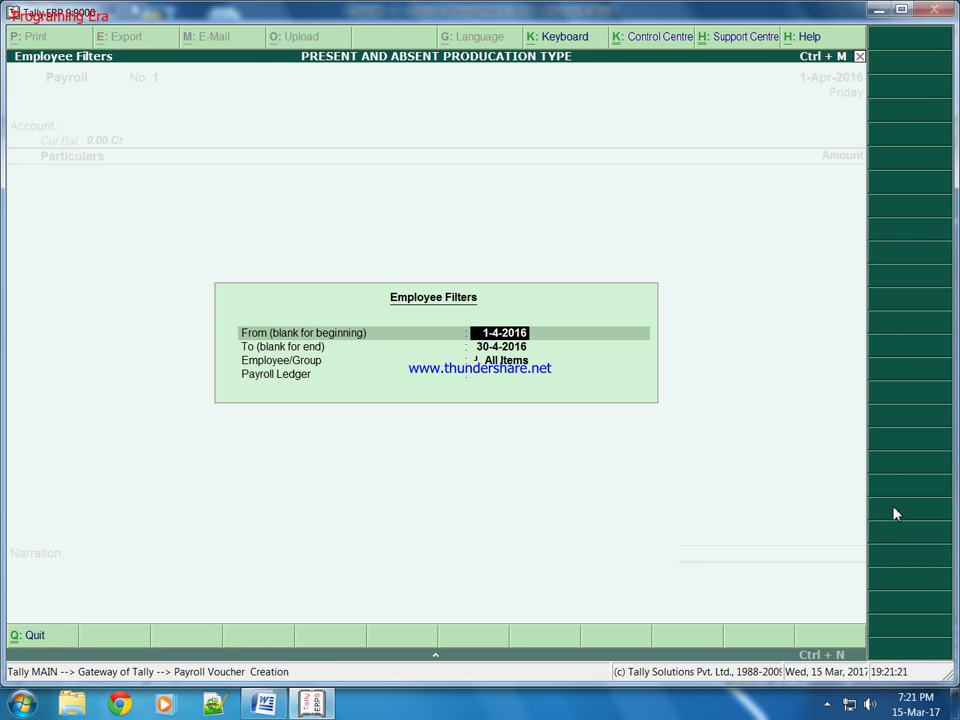
{"action": "key", "text": "Return"}
{"action": "key", "text": "Return"}
{"action": "key", "text": "Down"}
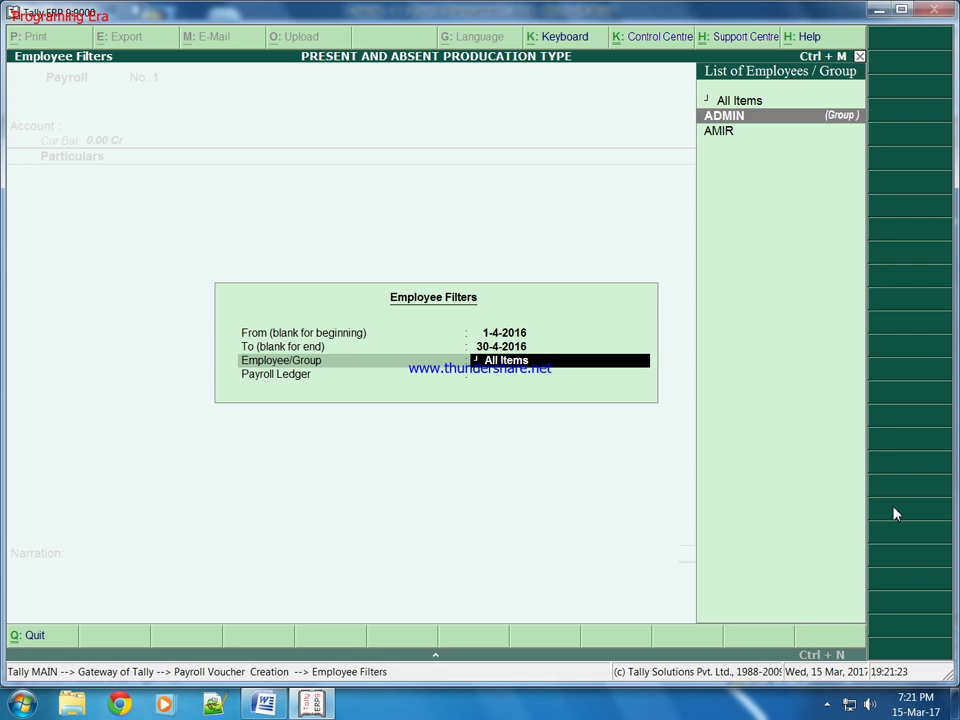
{"action": "key", "text": "Down"}
{"action": "key", "text": "Return"}
{"action": "key", "text": "Return"}
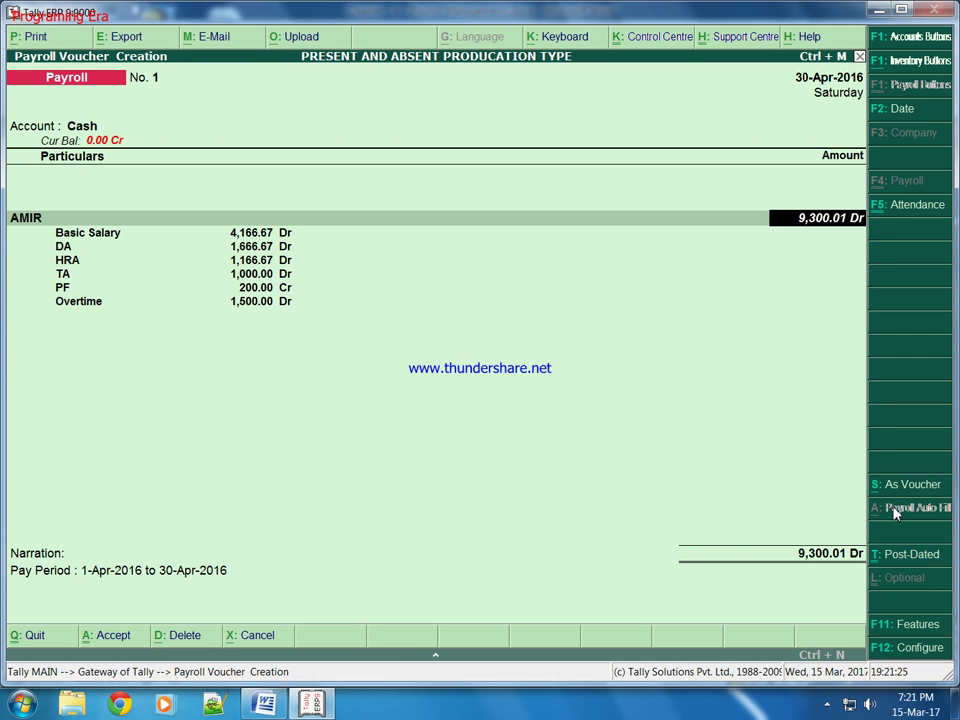
{"action": "key", "text": "Return"}
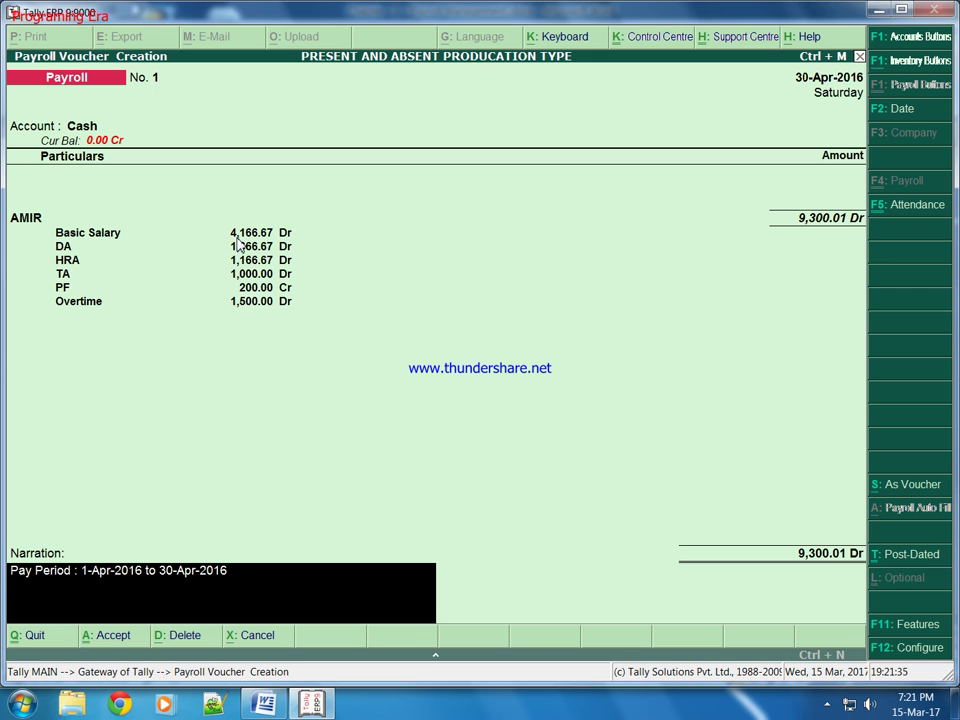
Step: Save the 9,300.01 payroll voucher and return to the Gateway of Tally
{"action": "key", "text": "Return"}
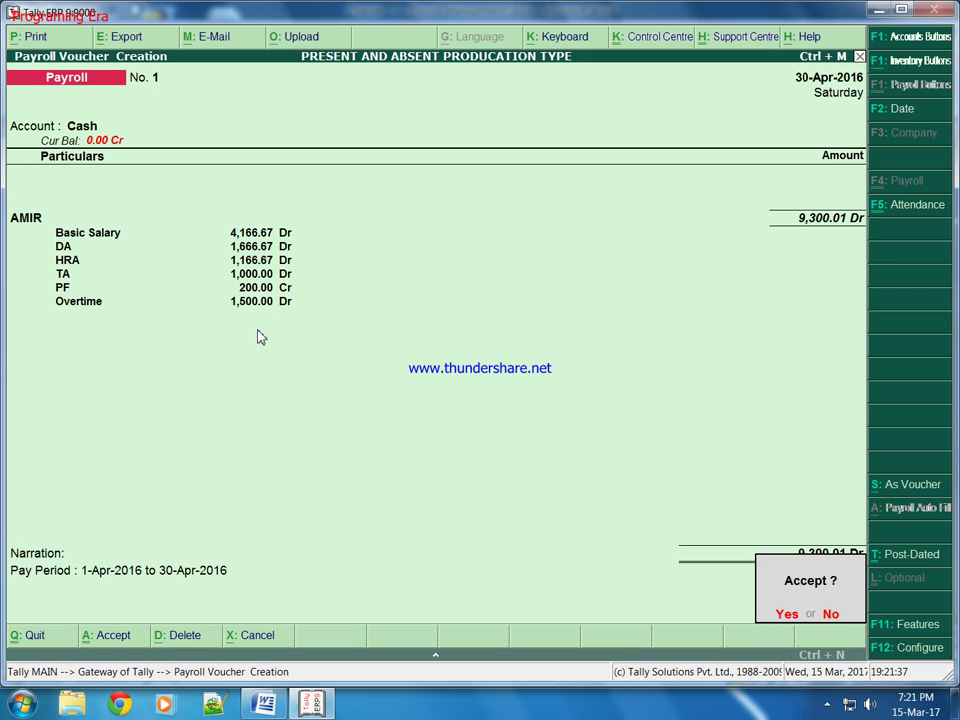
{"action": "key", "text": "y"}
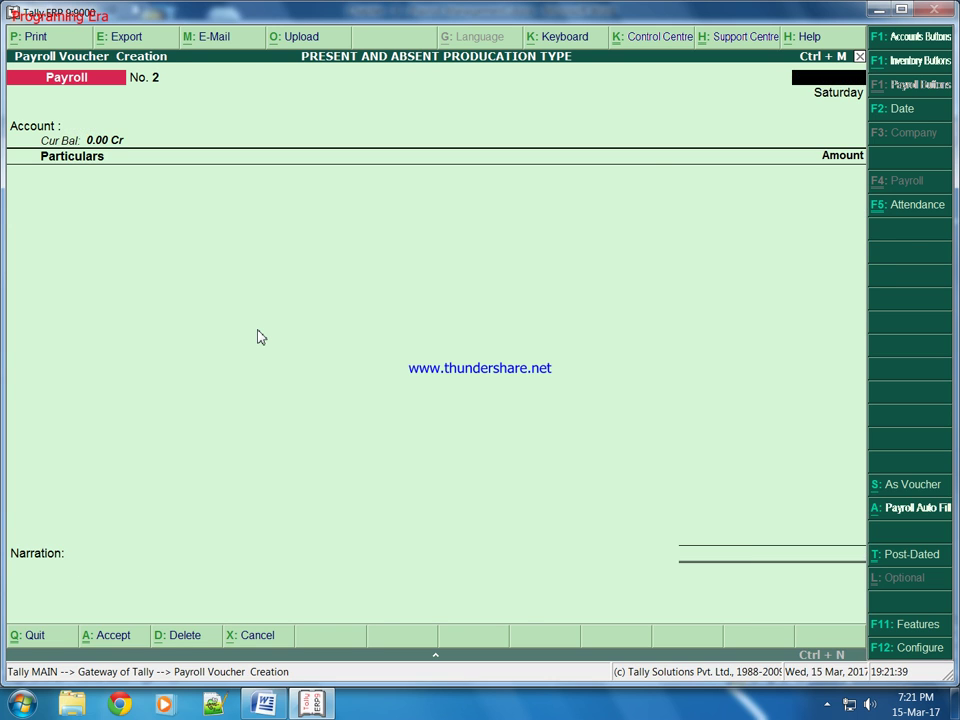
{"action": "key", "text": "Escape"}
{"action": "key", "text": "Down"}
{"action": "key", "text": "Down"}
{"action": "key", "text": "Down"}
{"action": "key", "text": "Down"}
{"action": "key", "text": "Down"}
{"action": "key", "text": "Down"}
Step: Display the employee's April-2016 payslip from Statements of Payroll and bring up its print settings
{"action": "key", "text": "Down"}
{"action": "key", "text": "Down"}
{"action": "key", "text": "Down"}
{"action": "key", "text": "Down"}
{"action": "key", "text": "Down"}
{"action": "key", "text": "Down"}
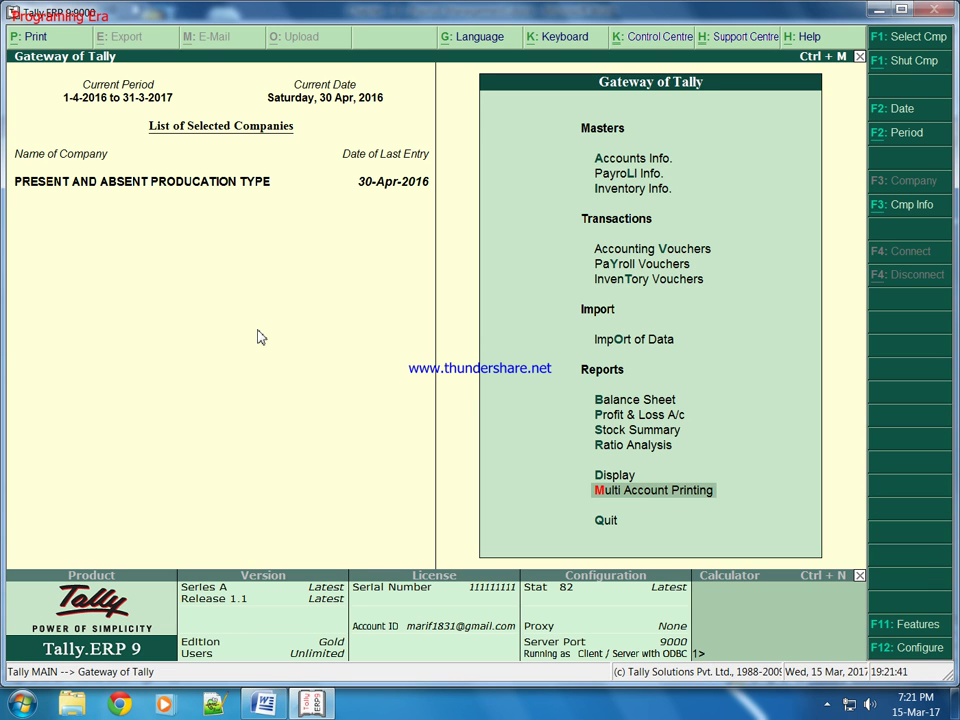
{"action": "key", "text": "Up"}
{"action": "key", "text": "Return"}
{"action": "key", "text": "Down"}
{"action": "key", "text": "Down"}
{"action": "key", "text": "Down"}
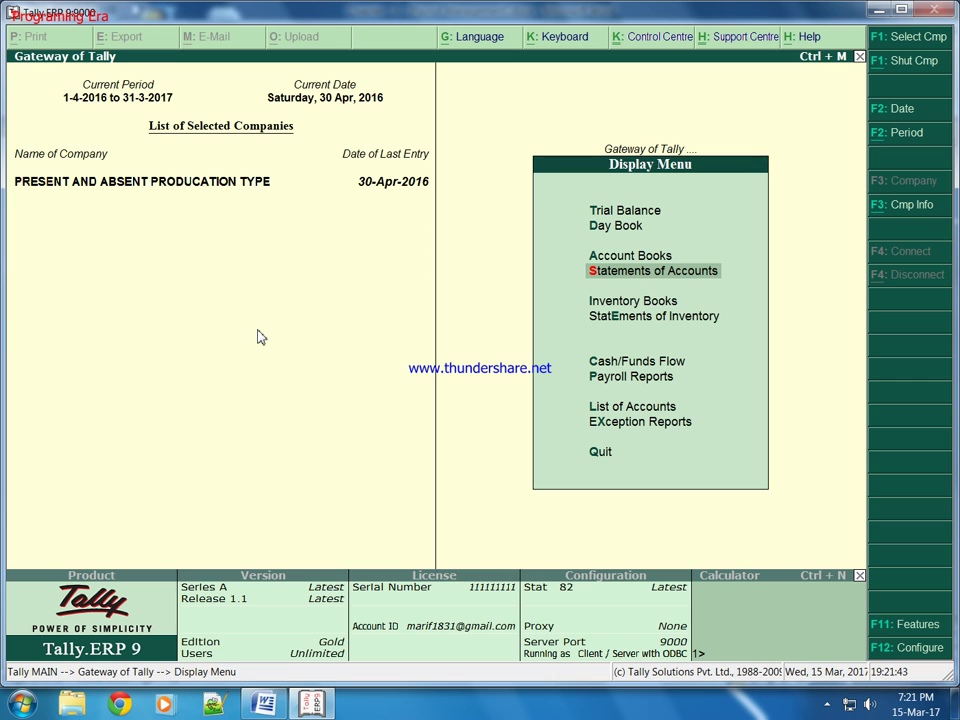
{"action": "key", "text": "Down"}
{"action": "key", "text": "Down"}
{"action": "key", "text": "Down"}
{"action": "key", "text": "Down"}
{"action": "key", "text": "Return"}
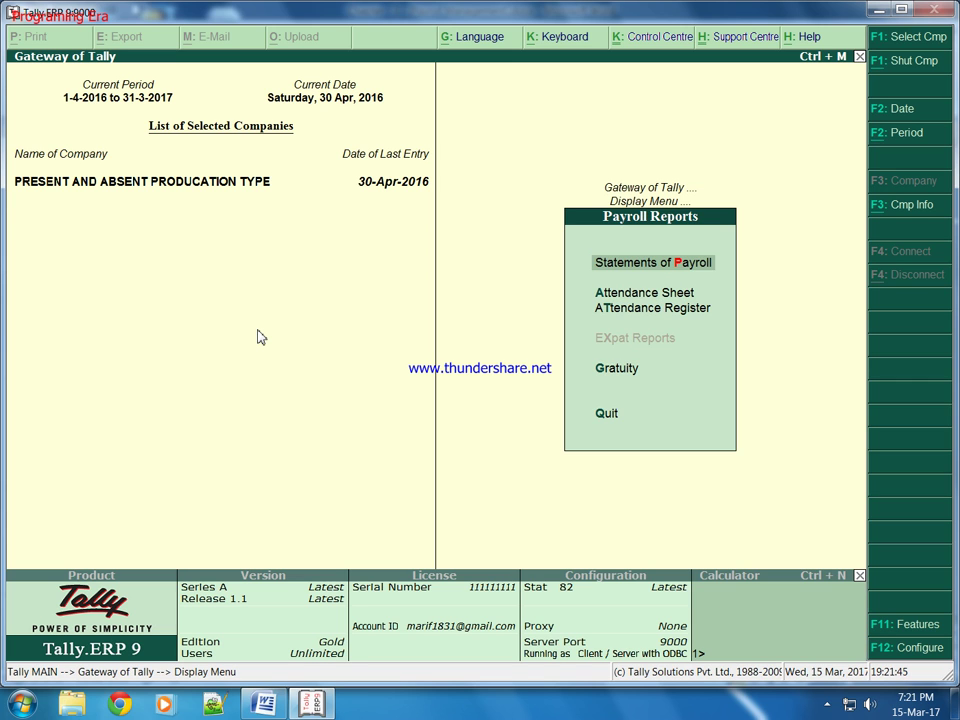
{"action": "key", "text": "Return"}
{"action": "key", "text": "Down"}
{"action": "key", "text": "Up"}
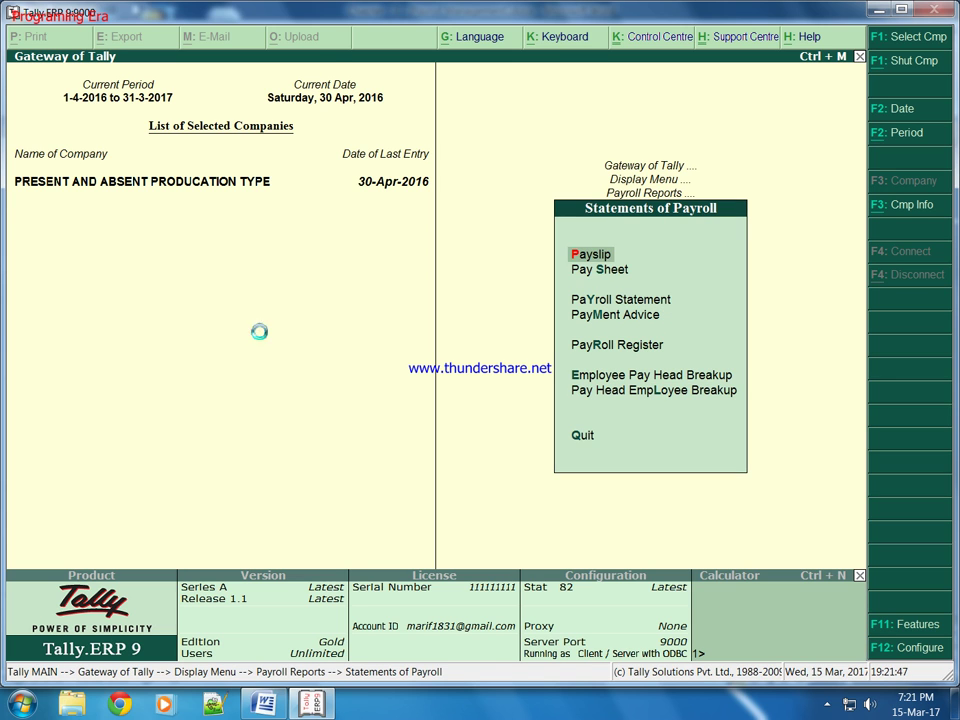
{"action": "key", "text": "Return"}
{"action": "key", "text": "Return"}
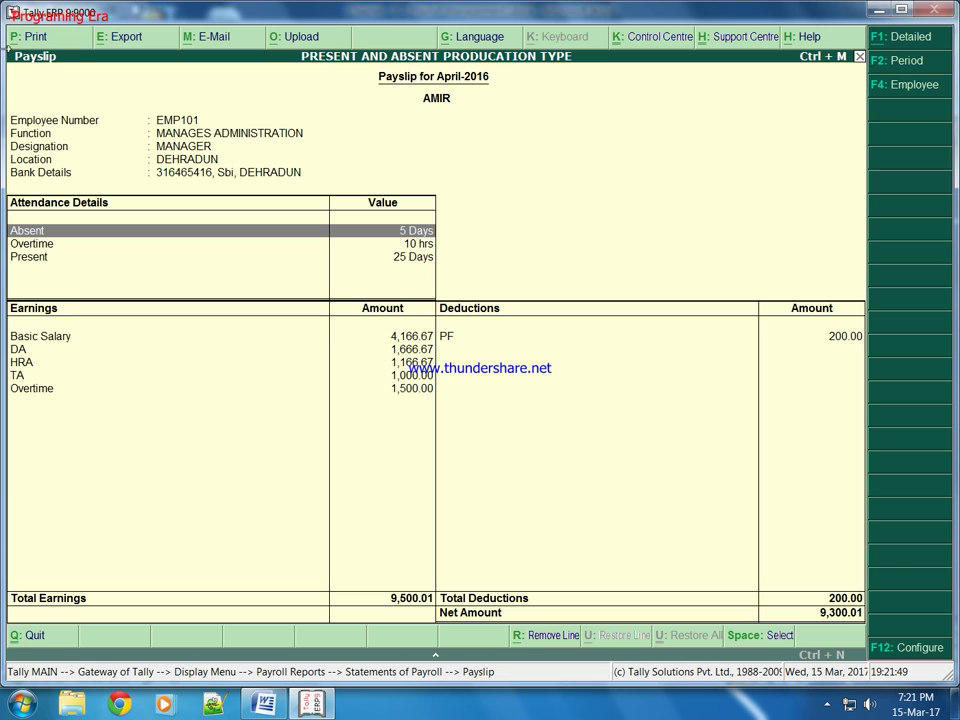
{"action": "left_click", "coordinate": [36, 36]}
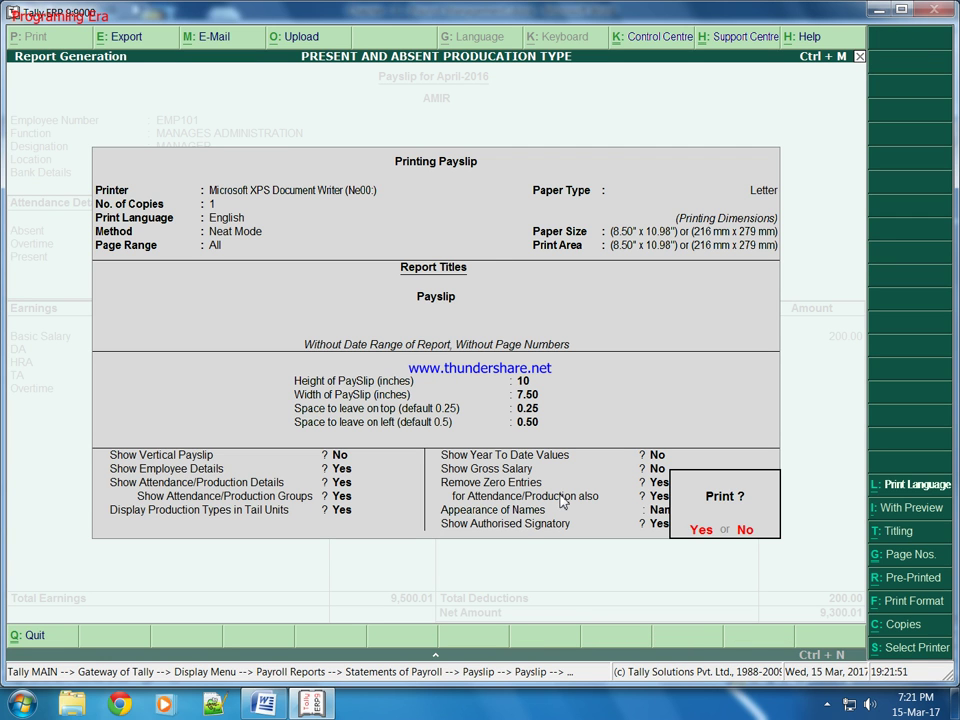
Step: Print the payslip to an XPS document named 'pay slip'
{"action": "key", "text": "n"}
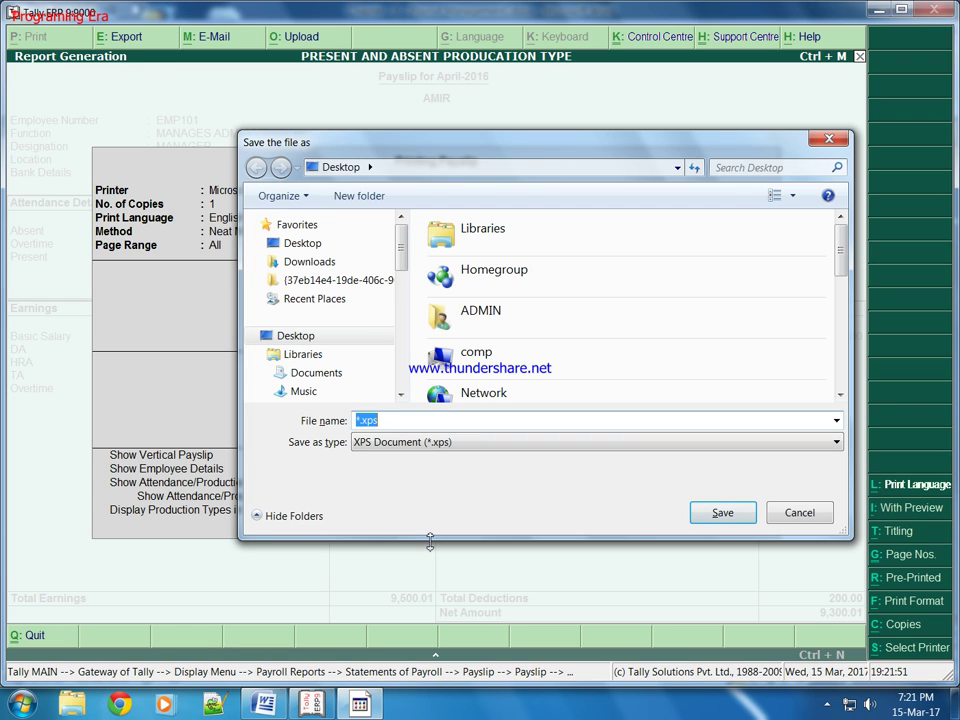
{"action": "type", "text": "ap"}
{"action": "type", "text": "l"}
{"action": "type", "text": "pay"}
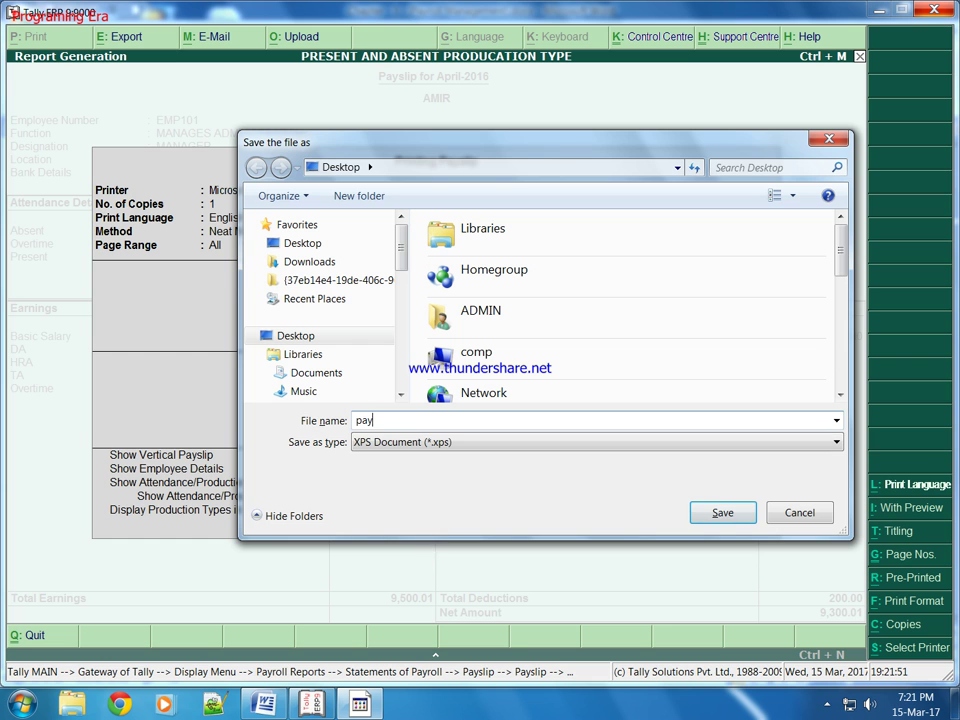
{"action": "key", "text": "Return"}
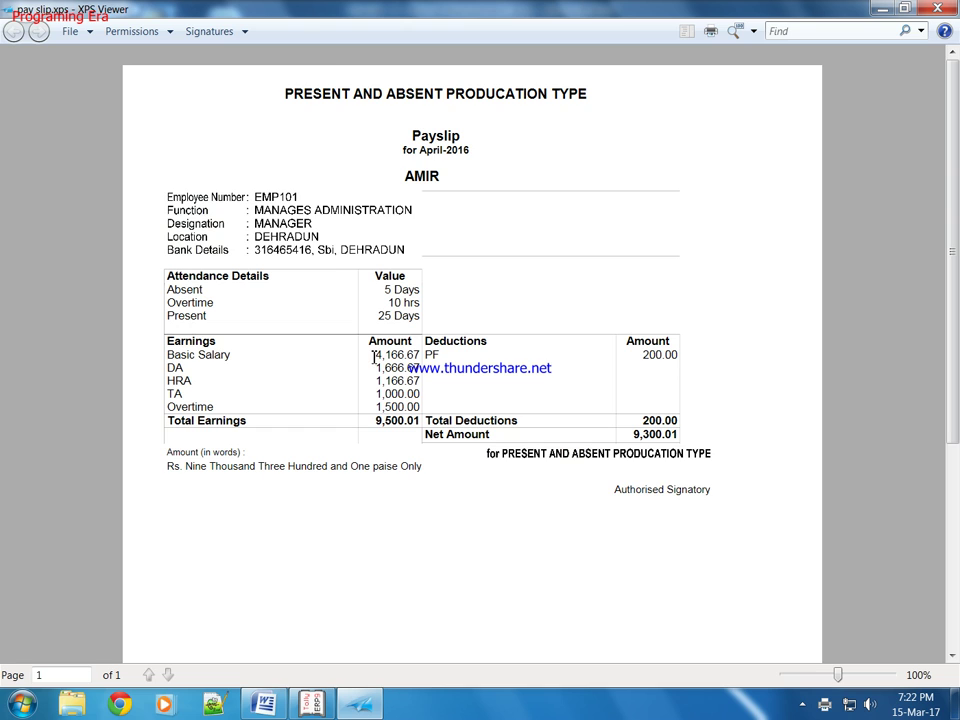
{"action": "left_click_drag", "start_coordinate": [374, 356], "coordinate": [423, 354]}
{"action": "left_click", "coordinate": [381, 369]}
{"action": "left_click_drag", "start_coordinate": [634, 356], "coordinate": [679, 358]}
{"action": "left_click", "coordinate": [515, 434]}
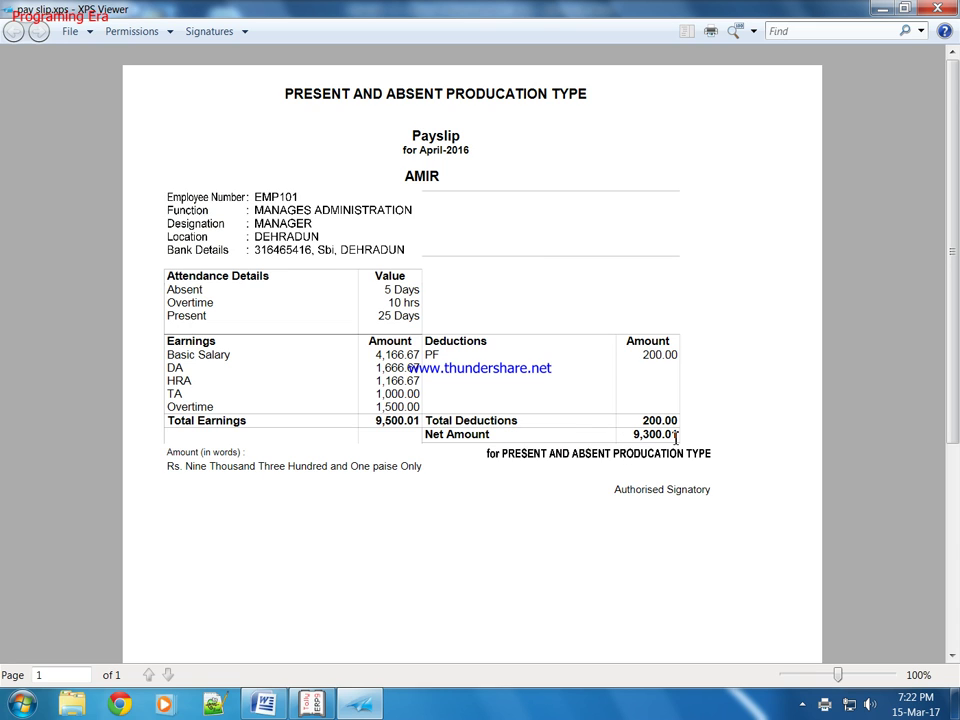